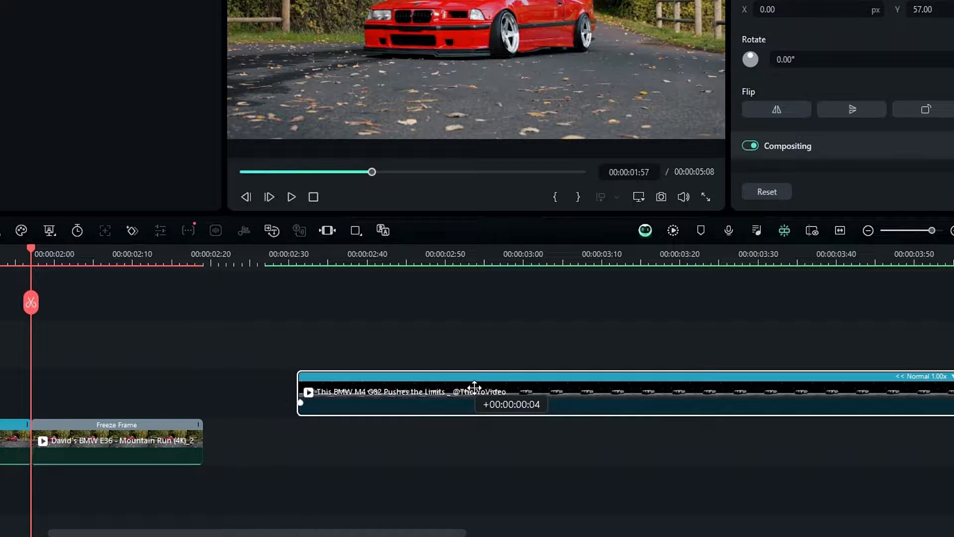
# Add a freeze frame at the start of the white BMW clip, at 00:00:02:31
pyautogui.click(341, 252)
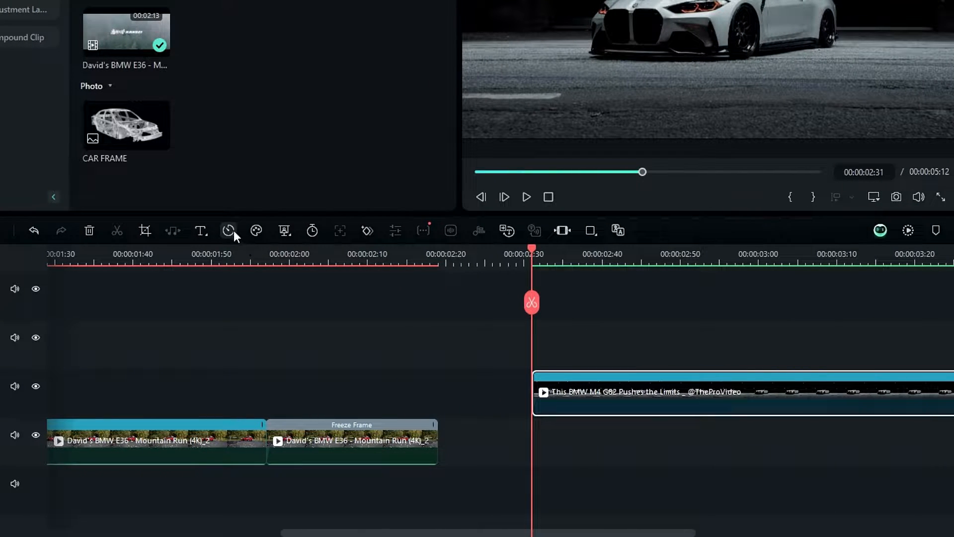
pyautogui.click(229, 231)
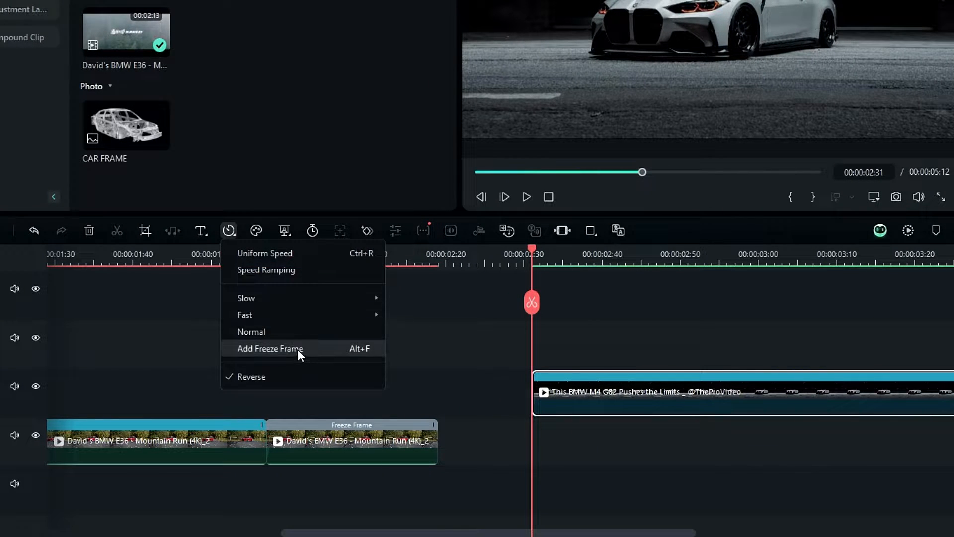
pyautogui.click(298, 349)
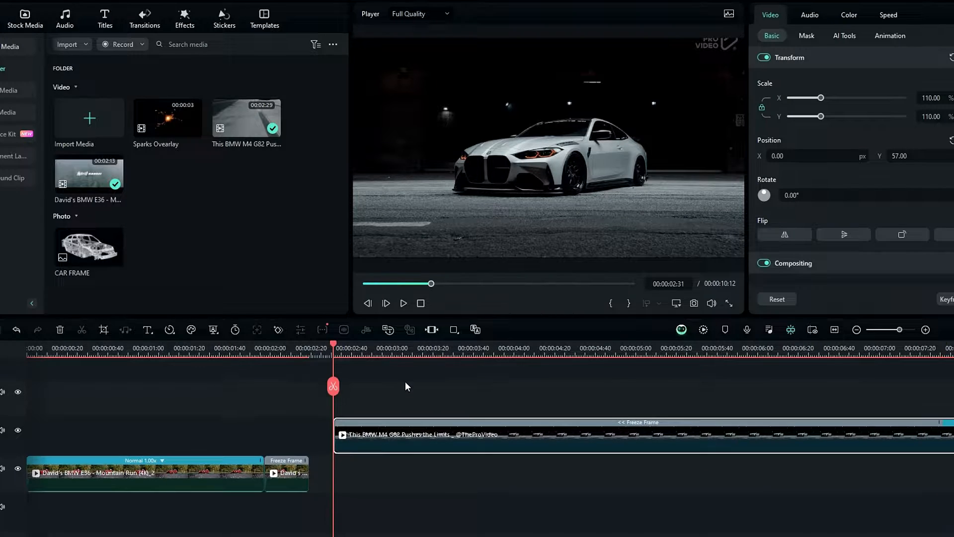
# Split the white BMW's freeze frame at 00:00:02:53 and delete the excess freeze section from the remaining clip
pyautogui.scroll(-2, 406, 383)
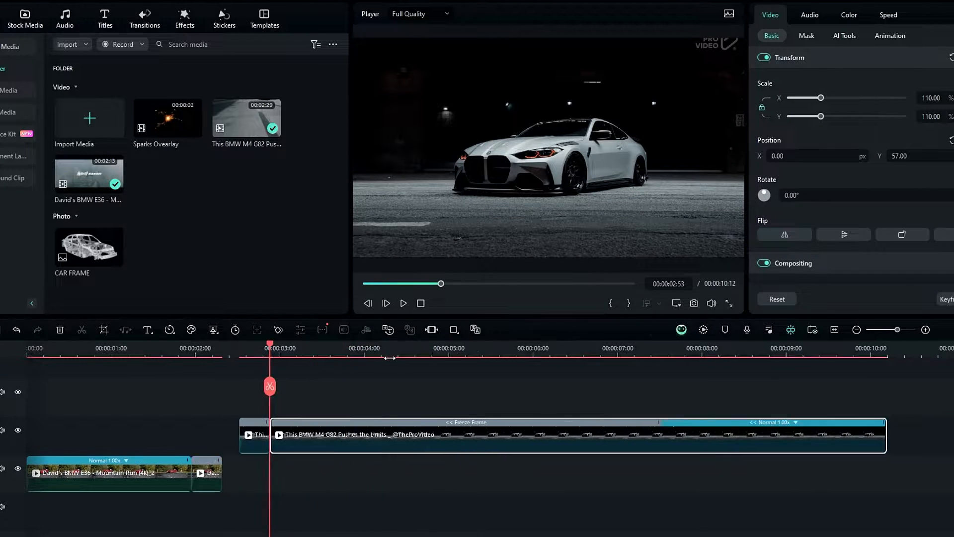
pyautogui.rightClick(469, 425)
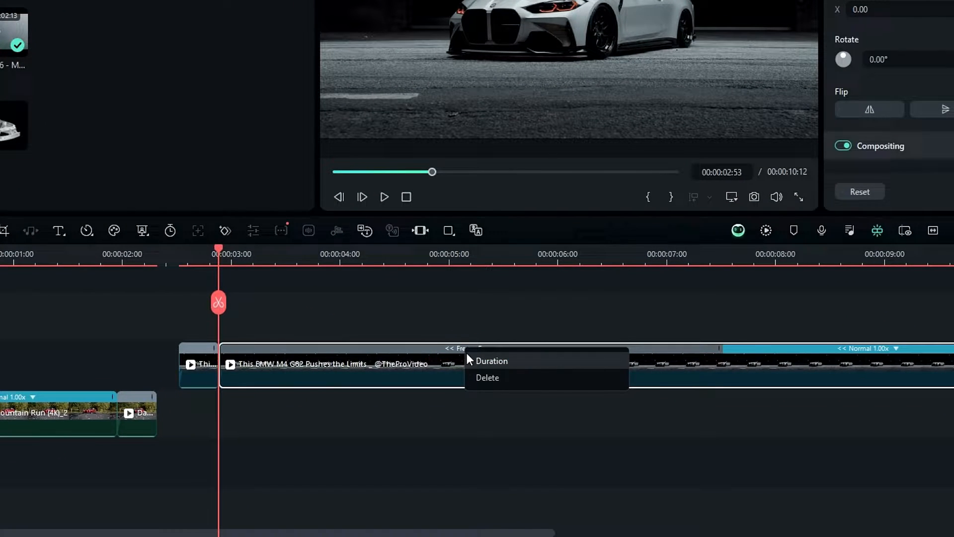
pyautogui.click(503, 378)
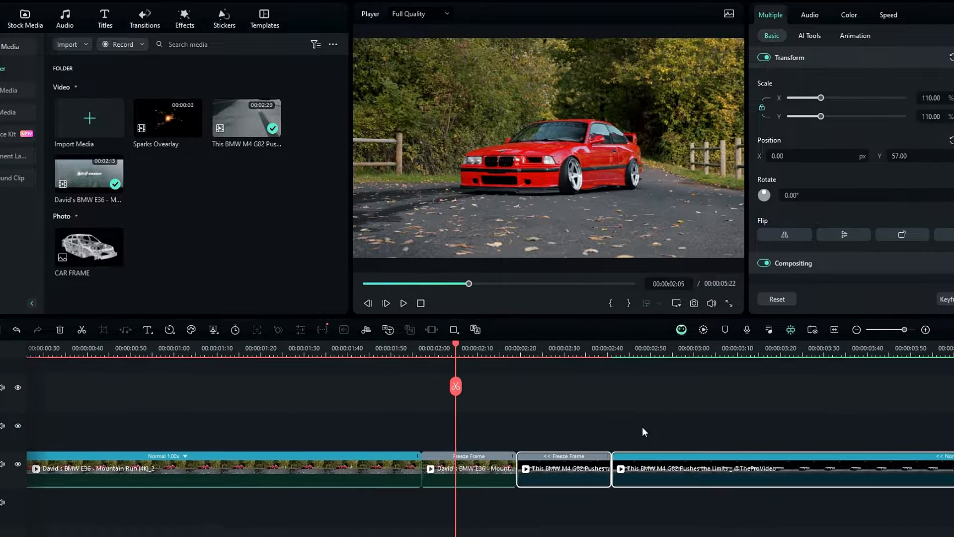
# Move the red and white BMW freeze frame clips up to the track above the main footage
pyautogui.moveTo(527, 467); pyautogui.dragTo(527, 433)
pyautogui.scroll(-2, 547, 422)
pyautogui.click(404, 486)
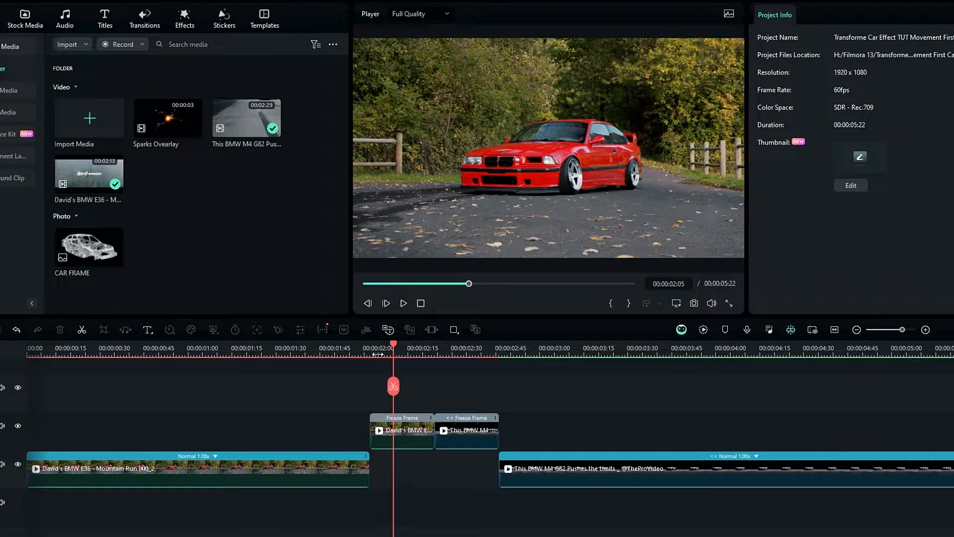
# Save a PNG snapshot of the red BMW freeze frame at 00:00:02:12
pyautogui.moveTo(378, 354); pyautogui.dragTo(425, 351)
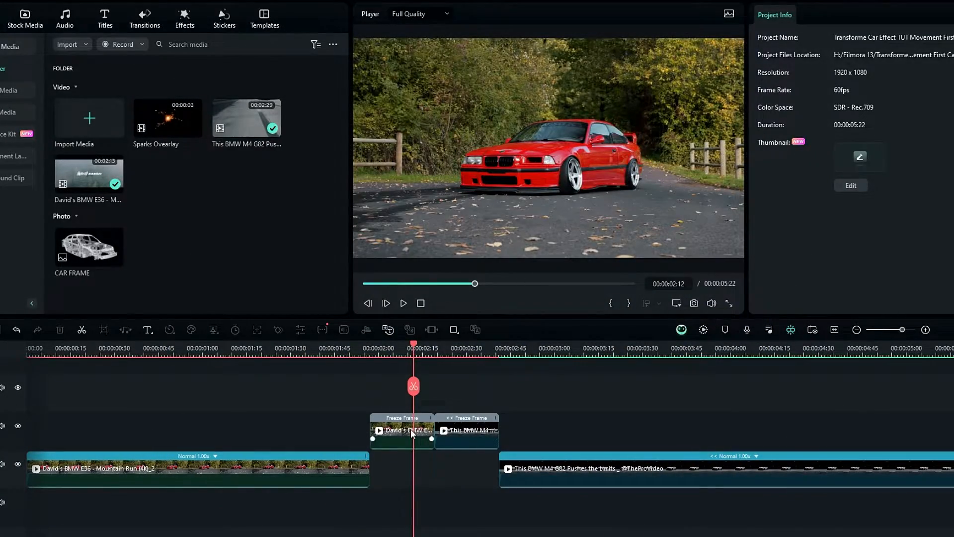
pyautogui.click(410, 428)
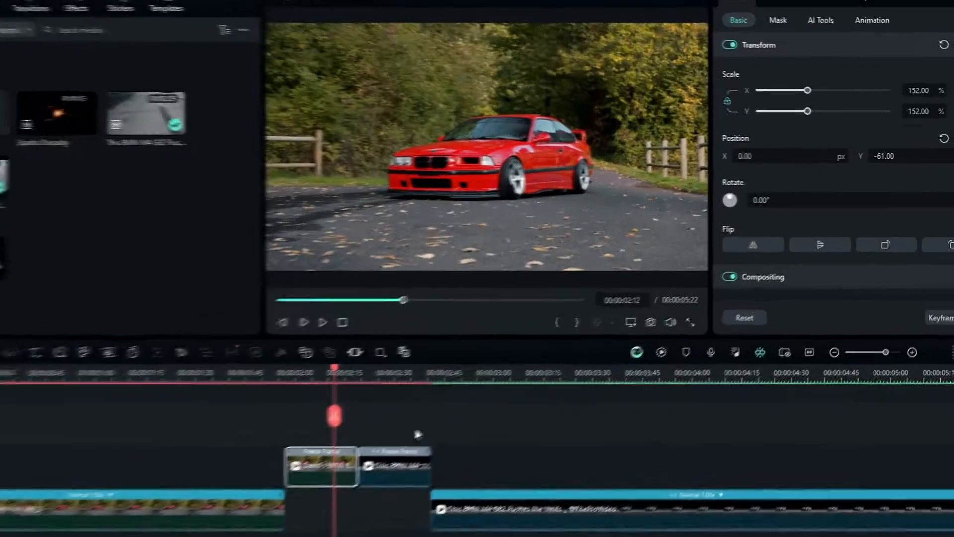
pyautogui.click(694, 303)
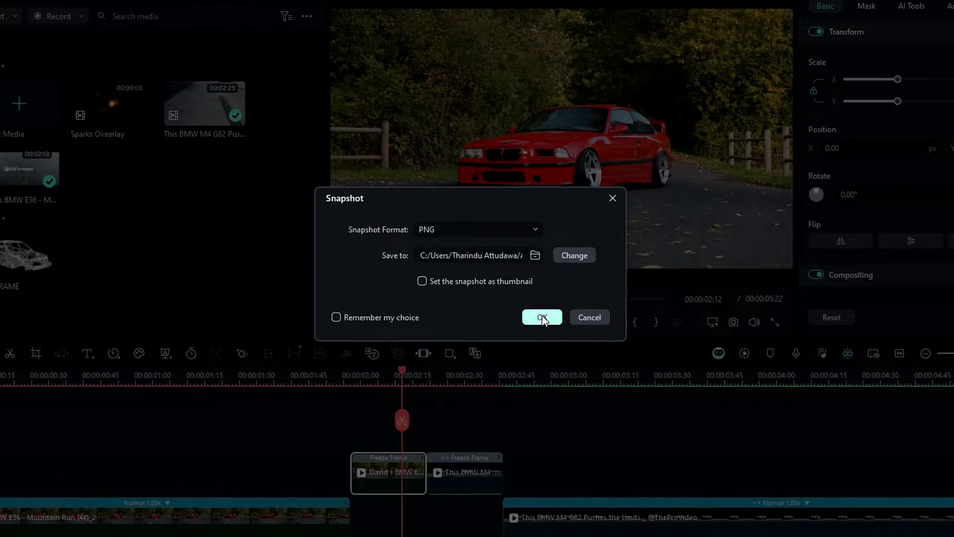
pyautogui.click(542, 317)
# Save a snapshot of the white BMW freeze frame at 00:00:02:31
pyautogui.click(453, 472)
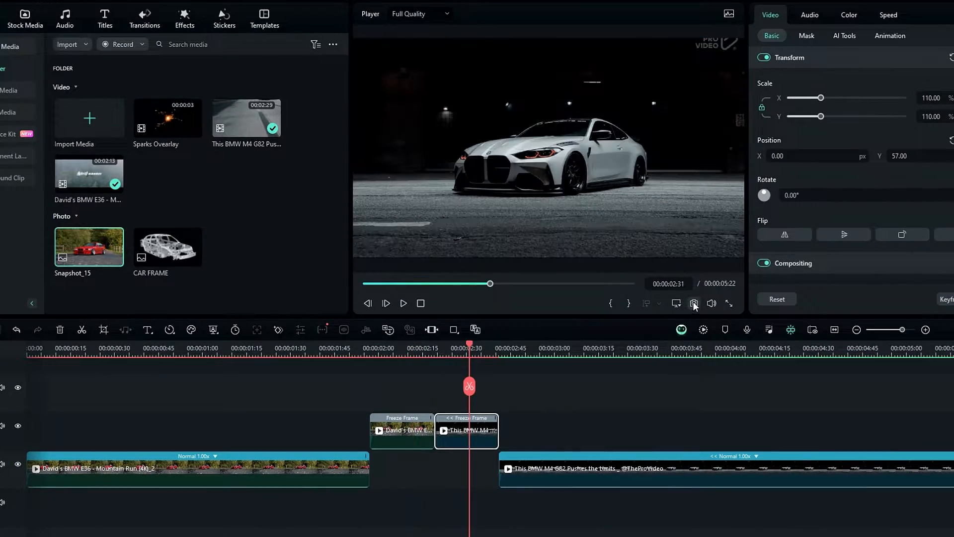
pyautogui.click(694, 304)
pyautogui.click(533, 299)
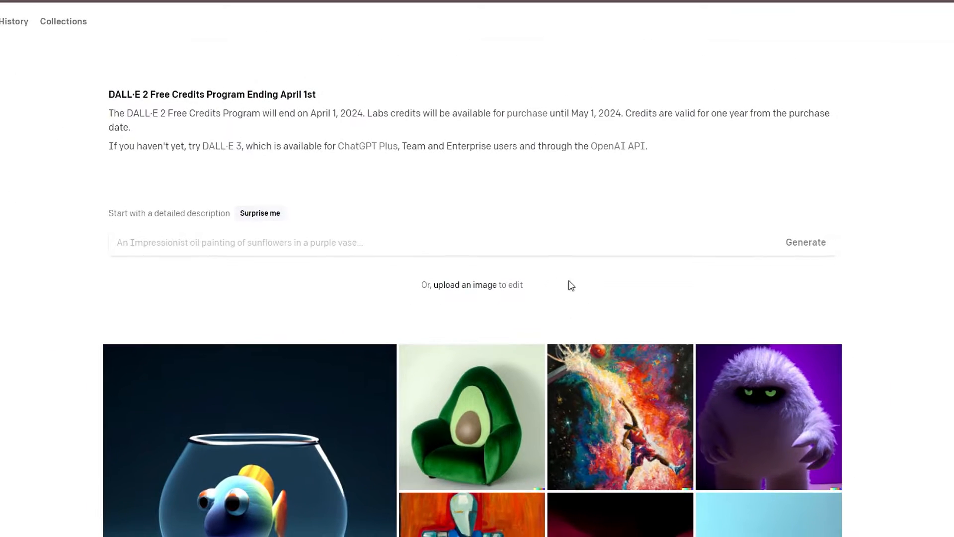
# In DALL·E 2, upload Snapshot_15.PNG without cropping and confirm its placement on the canvas
pyautogui.click(469, 289)
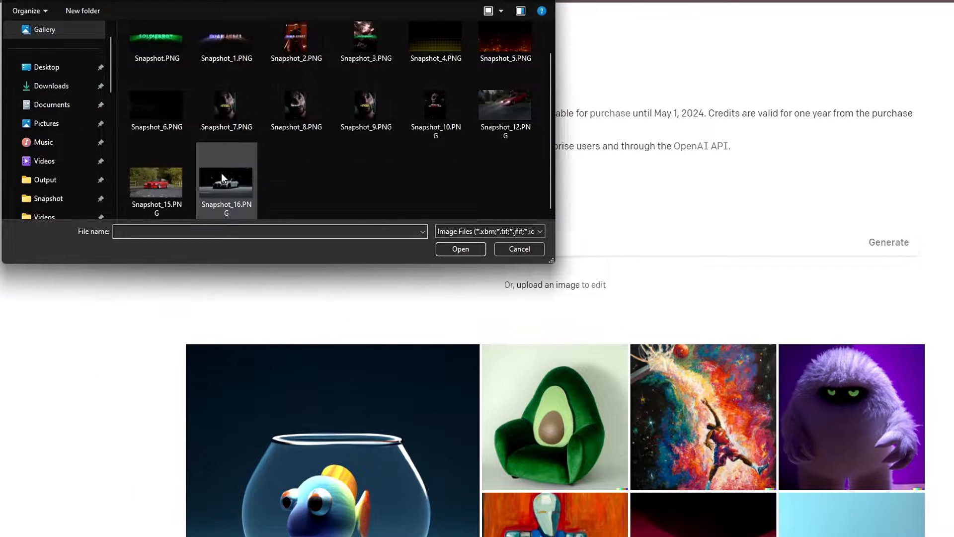
pyautogui.click(159, 184)
pyautogui.click(460, 249)
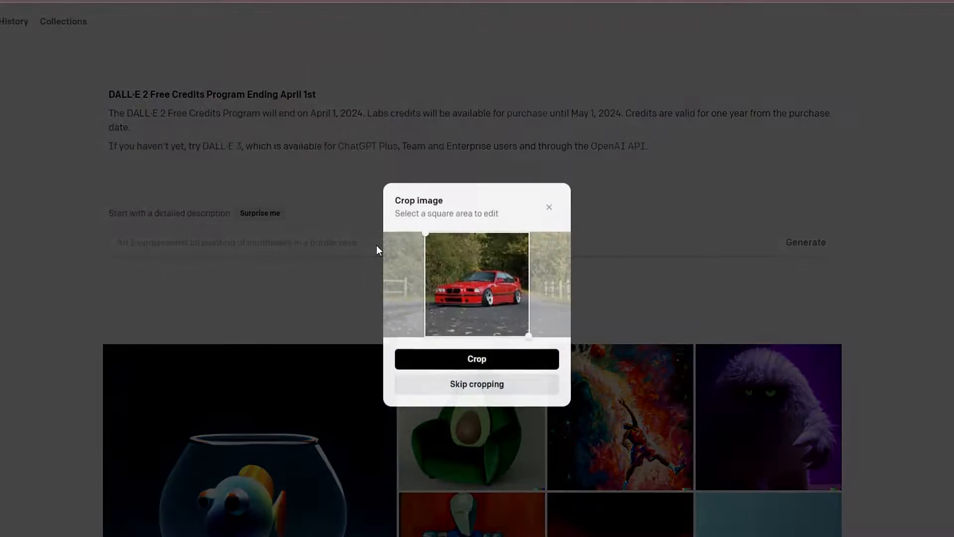
pyautogui.click(486, 388)
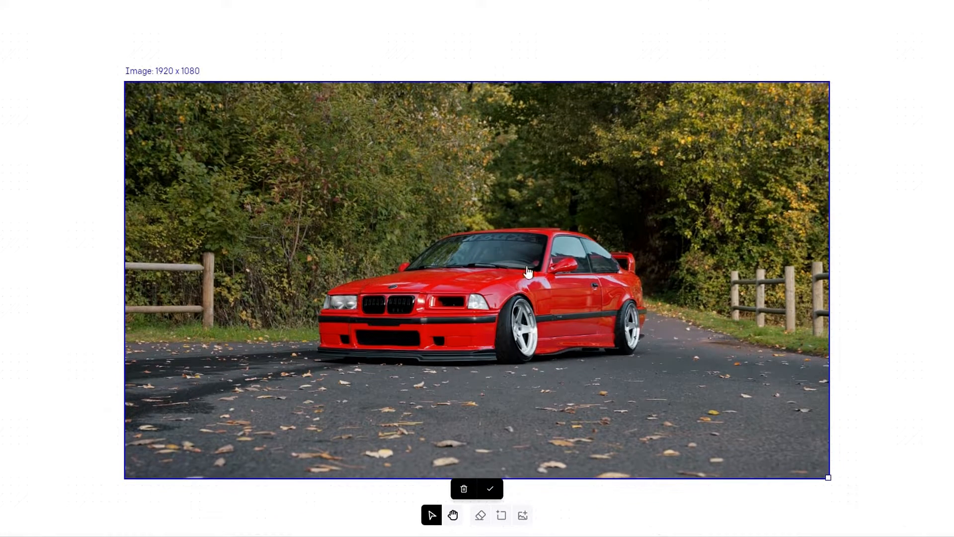
pyautogui.click(490, 490)
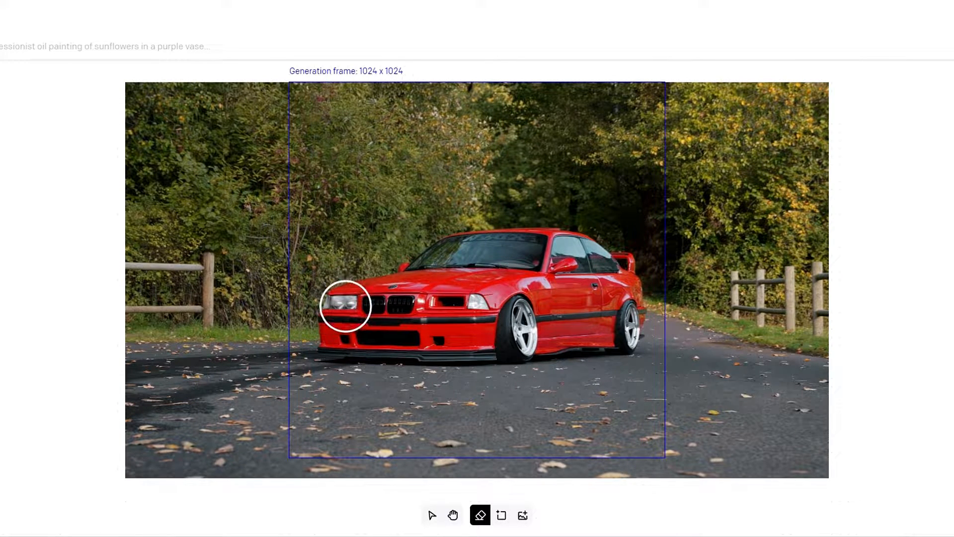
# Erase the whole red car from the image and generate a replacement for the erased area
pyautogui.moveTo(346, 306)
pyautogui.mouseDown()
pyautogui.moveTo(342, 347)
pyautogui.moveTo(432, 350)
pyautogui.moveTo(603, 332)
pyautogui.moveTo(625, 317)
pyautogui.moveTo(609, 273)
pyautogui.moveTo(526, 251)
pyautogui.moveTo(466, 255)
pyautogui.moveTo(376, 303)
pyautogui.moveTo(391, 297)
pyautogui.moveTo(390, 329)
pyautogui.moveTo(450, 332)
pyautogui.mouseUp()
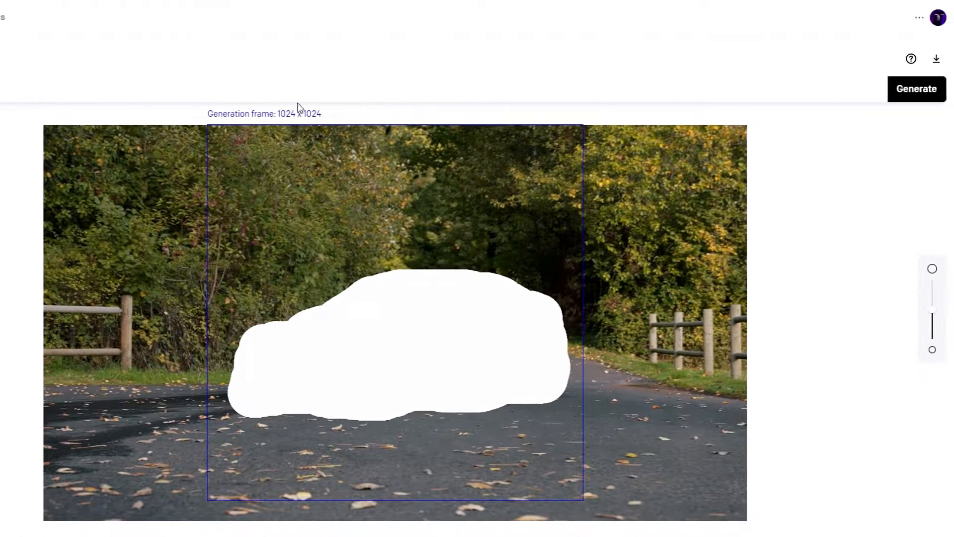
pyautogui.click(893, 90)
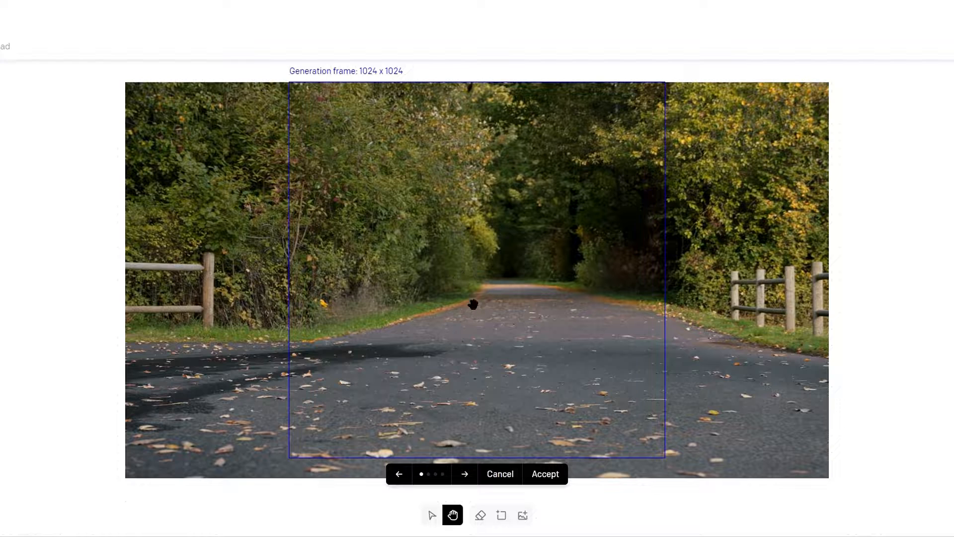
# Compare the generated backgrounds, accept the first variation and download the finished image
pyautogui.click(471, 478)
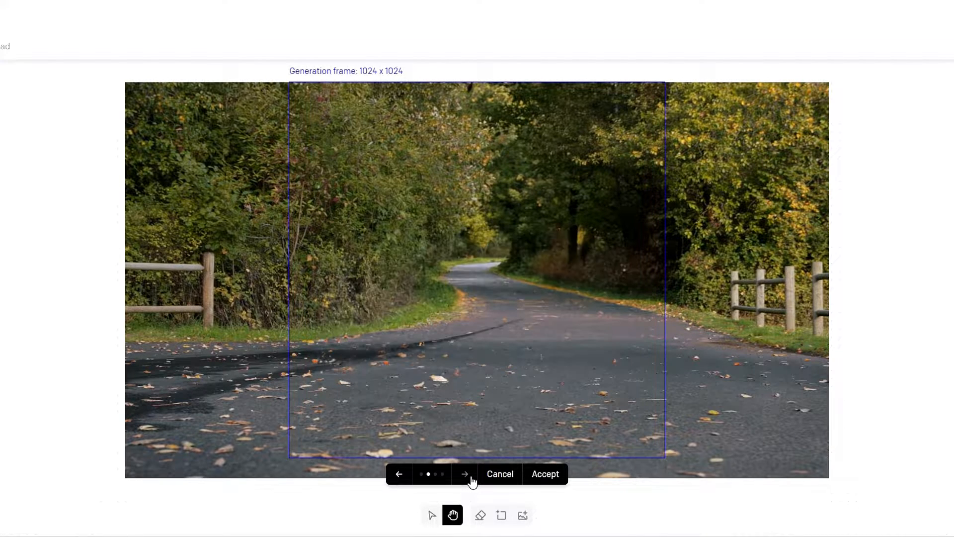
pyautogui.click(471, 477)
pyautogui.click(471, 477)
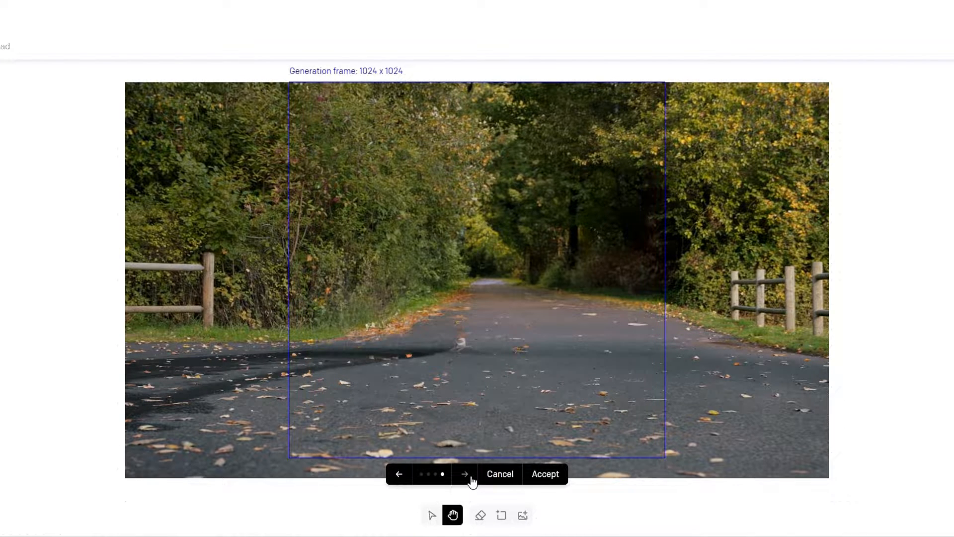
pyautogui.click(471, 477)
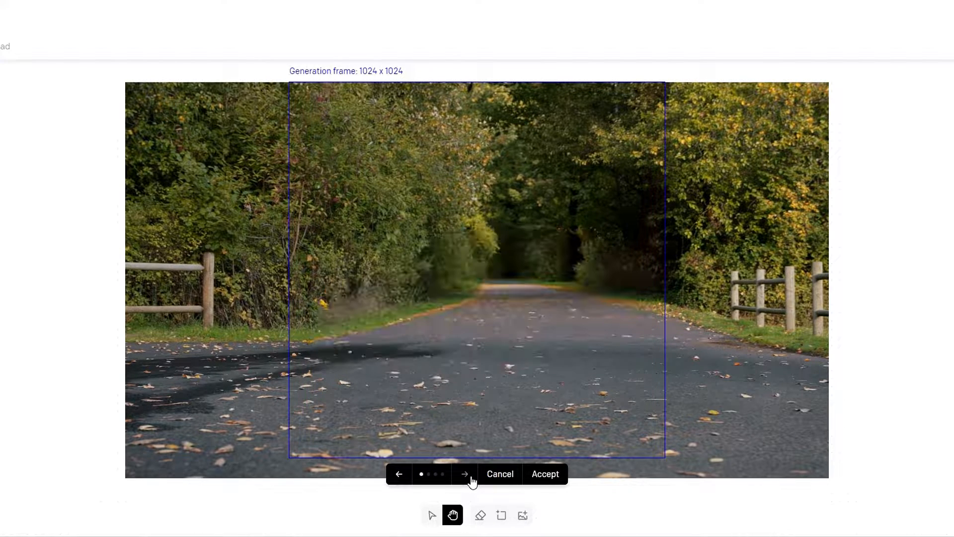
pyautogui.click(547, 473)
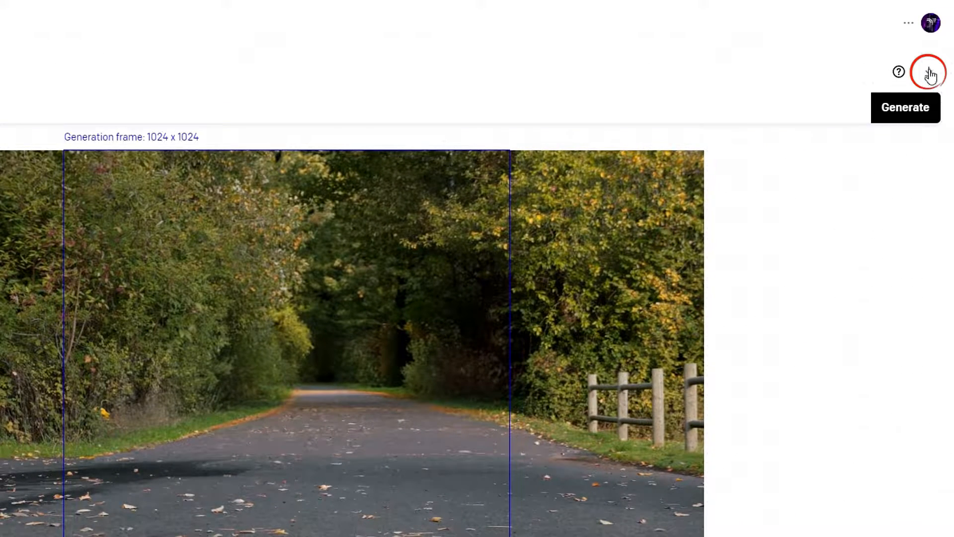
pyautogui.click(931, 73)
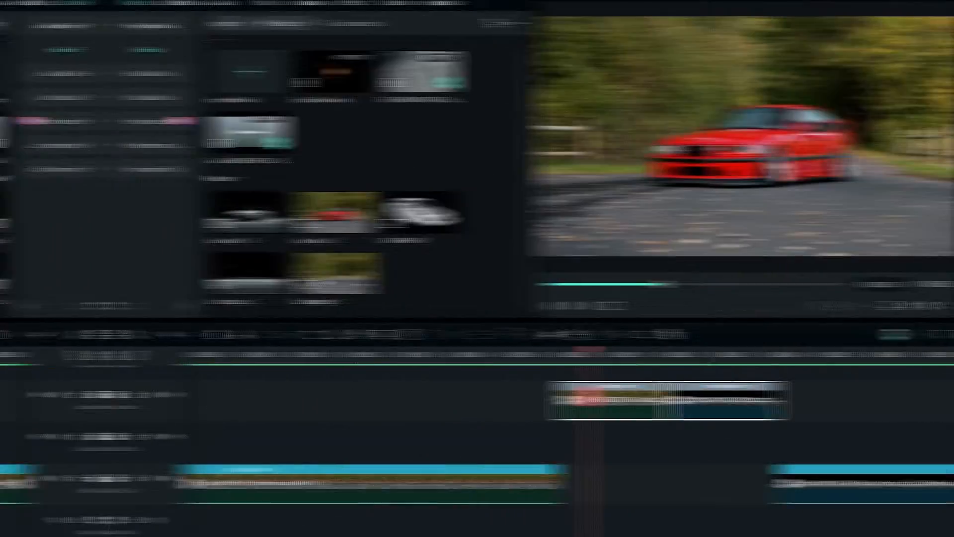
# Place Car Image 1 on the track beneath the two freeze frames and trim it to their end at 00:00:02:39
pyautogui.moveTo(234, 359); pyautogui.dragTo(536, 536)
pyautogui.press('Down')
pyautogui.press('Down')
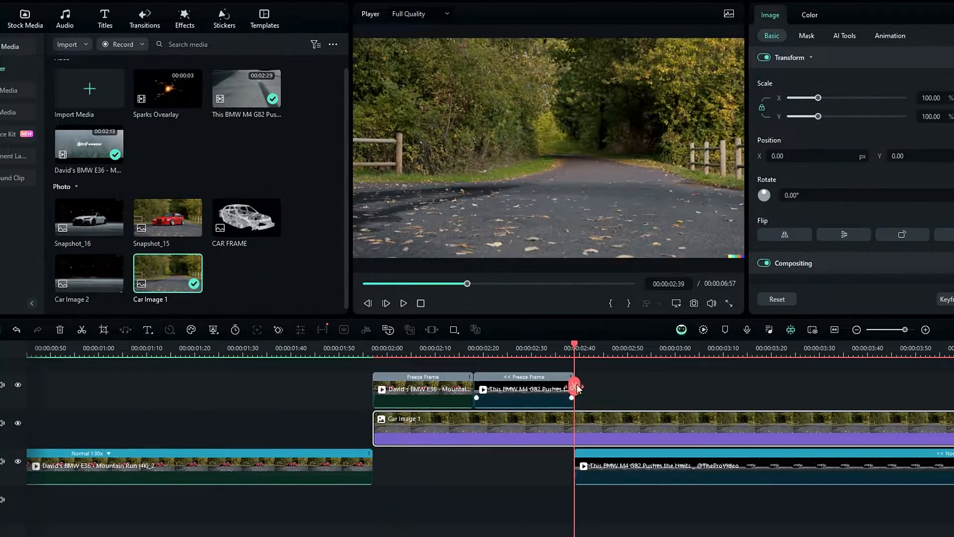
pyautogui.click(574, 387)
pyautogui.press('Delete')
# Start a Draw Mask on the red BMW freeze frame at 00:00:02:04
pyautogui.click(435, 348)
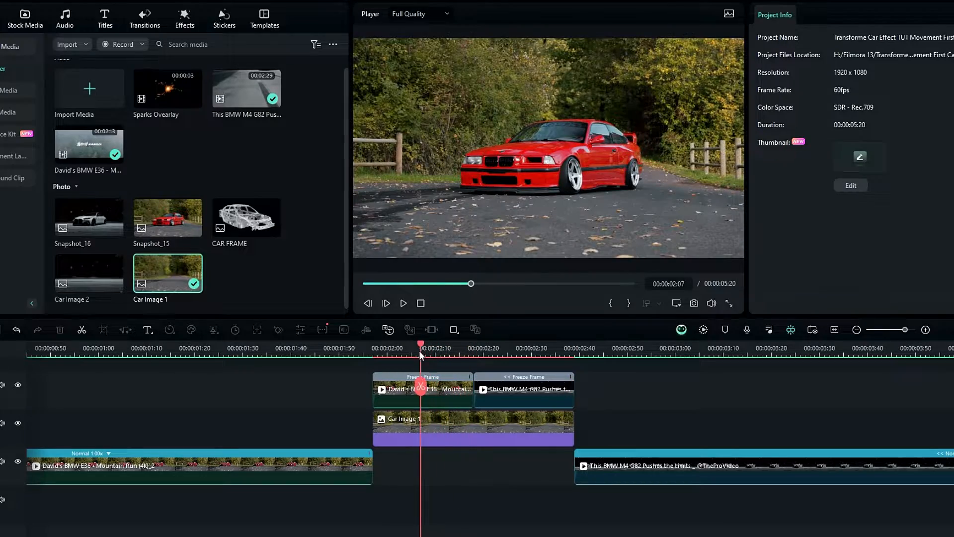
pyautogui.scroll(1, 485, 405)
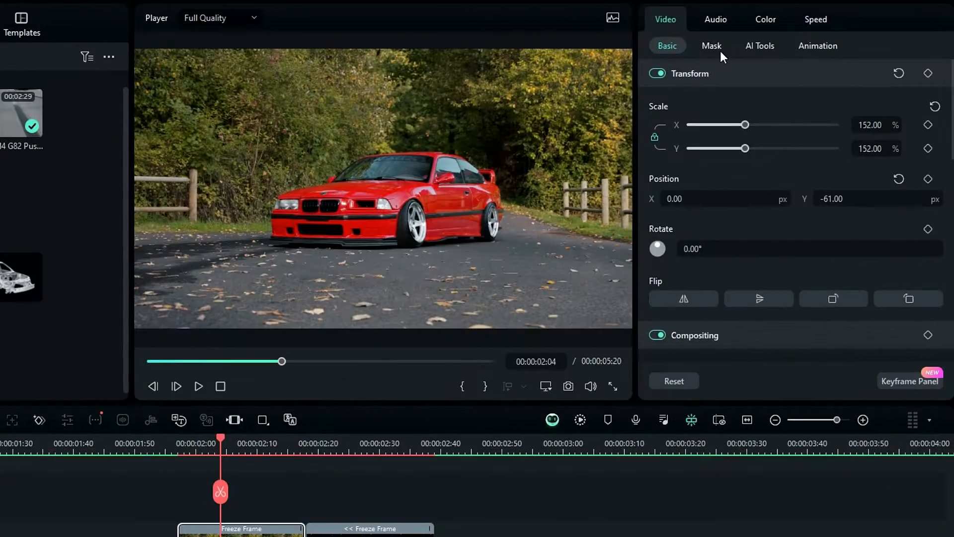
pyautogui.click(717, 44)
pyautogui.click(756, 87)
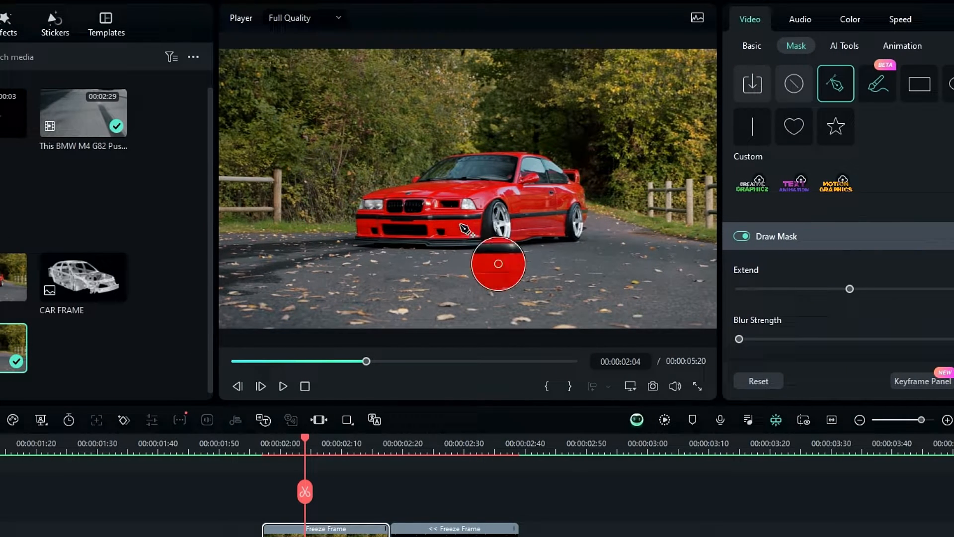
pyautogui.click(372, 197)
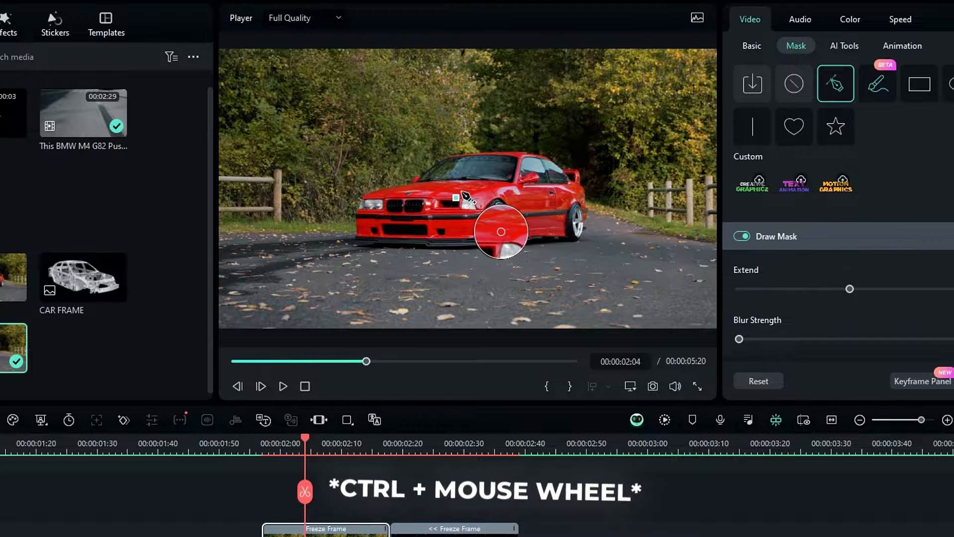
pyautogui.scroll(2, 465, 194)
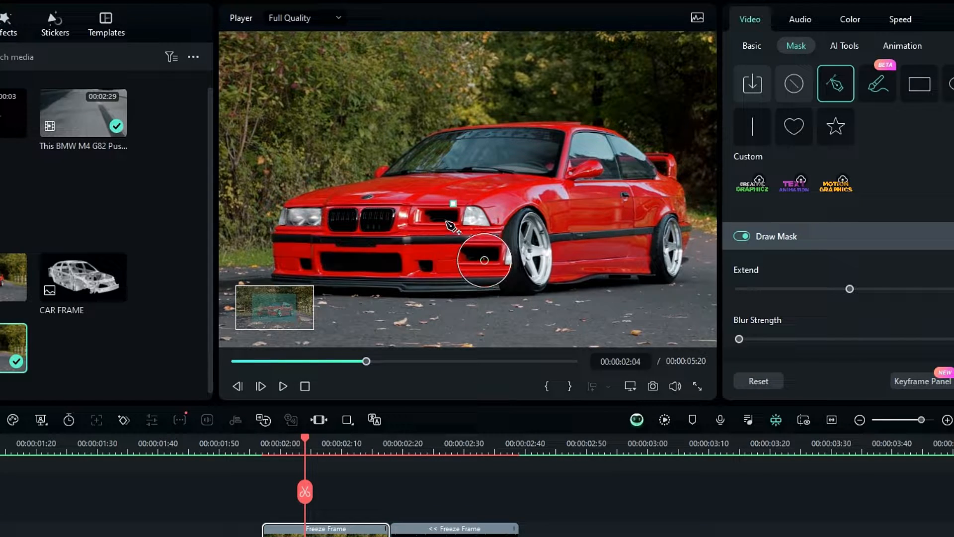
# Draw the mask path along the upper edge of the headlights and grille to the front wheel arch
pyautogui.click(282, 208)
pyautogui.click(319, 207)
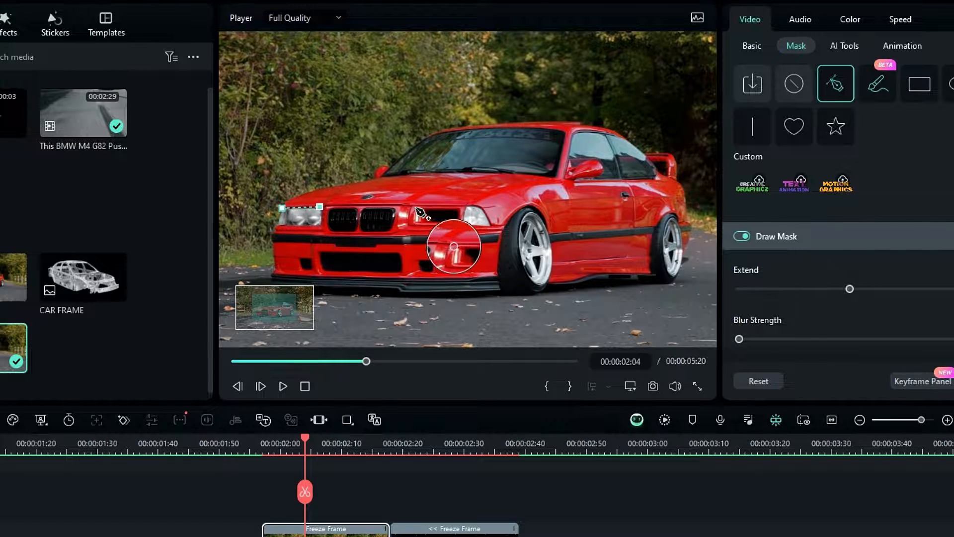
pyautogui.click(410, 206)
pyautogui.click(466, 206)
pyautogui.click(491, 224)
pyautogui.click(503, 228)
pyautogui.click(500, 263)
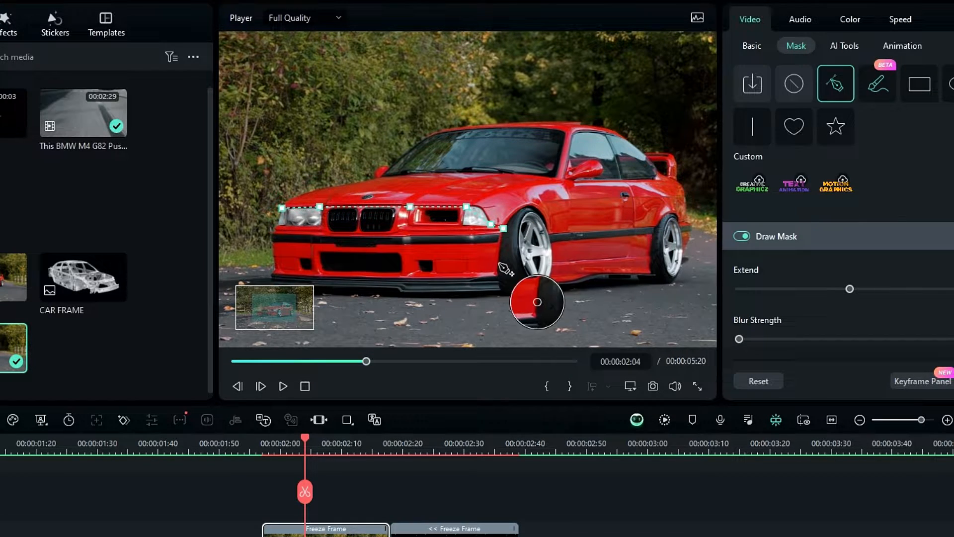
pyautogui.click(500, 288)
pyautogui.hotkey('ctrl', 'z')
pyautogui.hotkey('ctrl', 'z')
# Continue the mask path down beside the front wheel, under the bumper, and close it at the far headlight
pyautogui.moveTo(499, 275); pyautogui.dragTo(500, 289)
pyautogui.click(500, 289)
pyautogui.click(401, 292)
pyautogui.moveTo(273, 304); pyautogui.dragTo(262, 304)
pyautogui.click(392, 288)
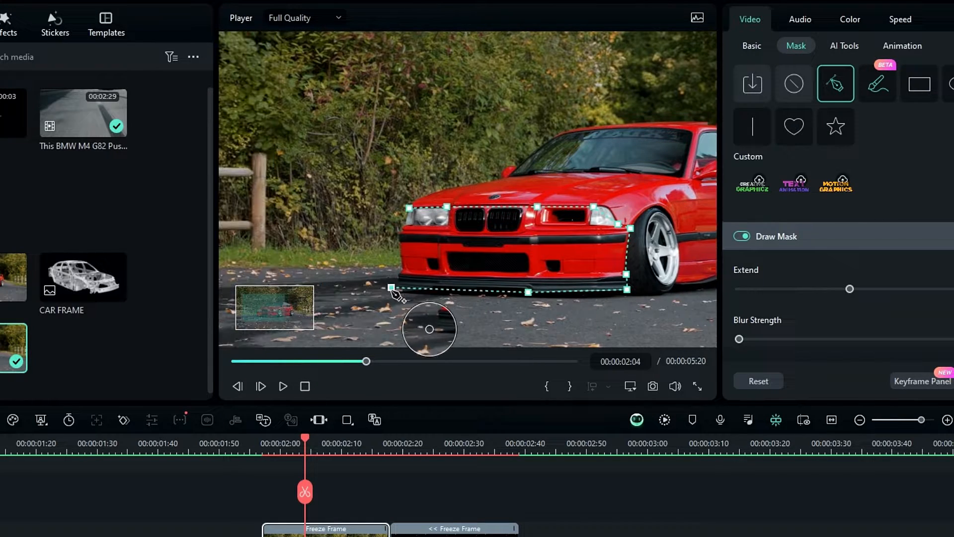
pyautogui.click(400, 276)
pyautogui.click(409, 207)
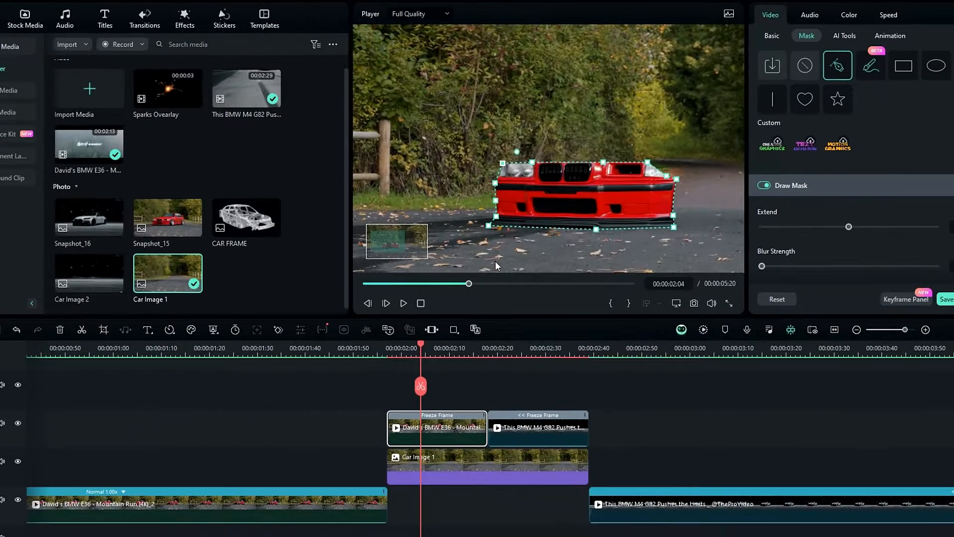
# Set the preview zoom level to Fit
pyautogui.click(675, 304)
pyautogui.moveTo(717, 365)
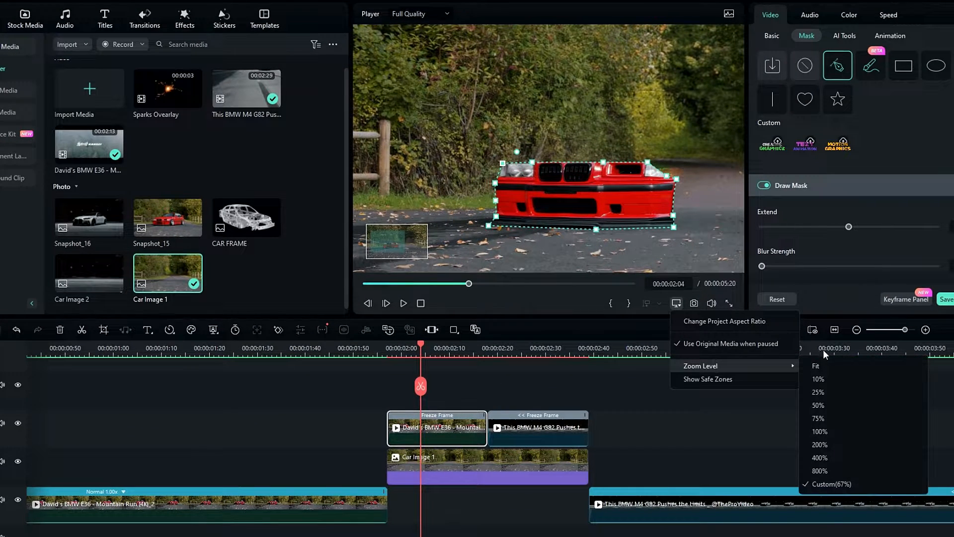
pyautogui.click(827, 364)
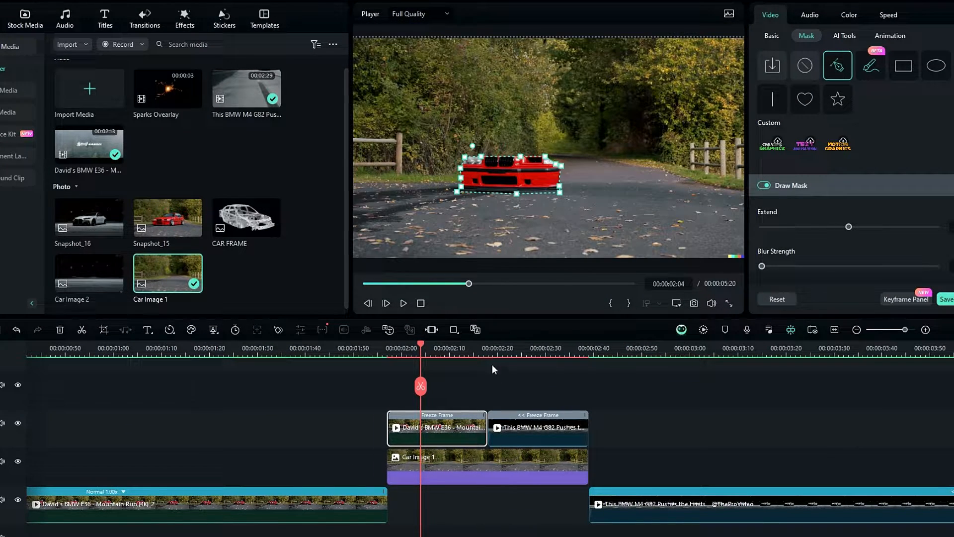
# Duplicate the masked red BMW freeze frame onto the track above and move the playhead to 00:00:02:08
pyautogui.click(434, 419)
pyautogui.click(380, 355)
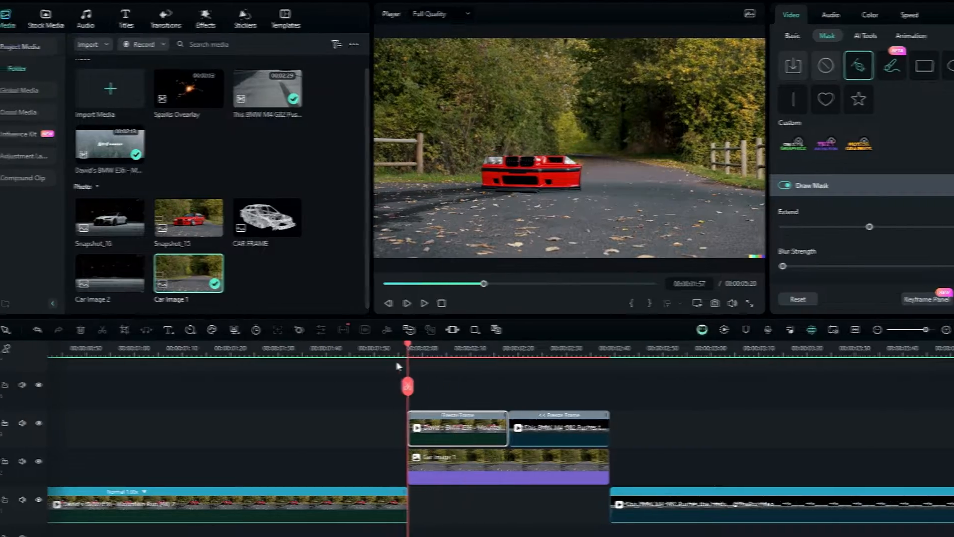
pyautogui.hotkey('ctrl', 'd')
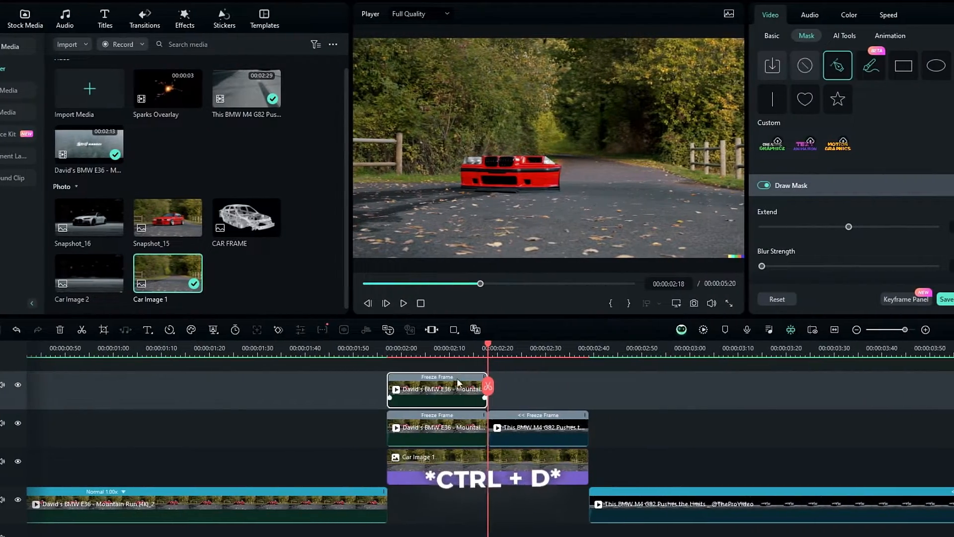
pyautogui.scroll(1, 497, 378)
pyautogui.click(482, 355)
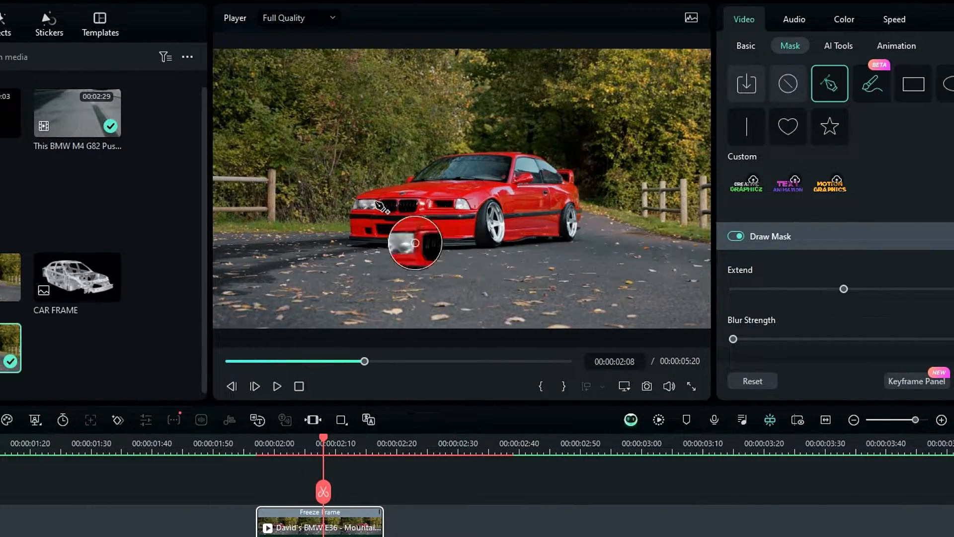
# Draw a mask path on the duplicated freeze frame along the bonnet's front edge, from the far headlight past the near headlight to the wheel arch
pyautogui.scroll(3, 355, 201)
pyautogui.click(329, 194)
pyautogui.click(369, 197)
pyautogui.click(409, 195)
pyautogui.click(467, 197)
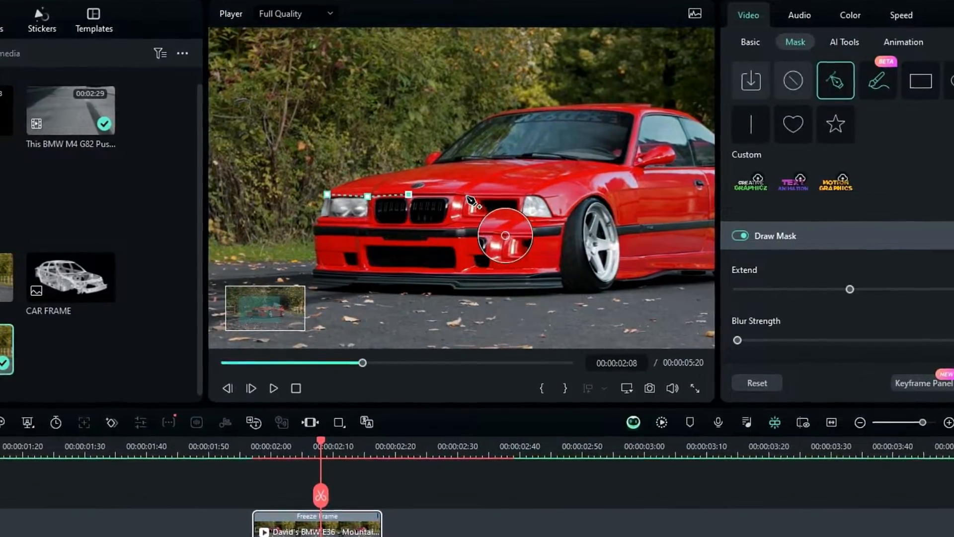
pyautogui.click(527, 196)
pyautogui.click(552, 217)
pyautogui.click(567, 219)
# Continue the mask path over the wheel arch and along the windscreen base, and close it around the bonnet at the far headlight
pyautogui.moveTo(594, 194); pyautogui.dragTo(601, 186)
pyautogui.click(631, 164)
pyautogui.click(610, 157)
pyautogui.click(552, 156)
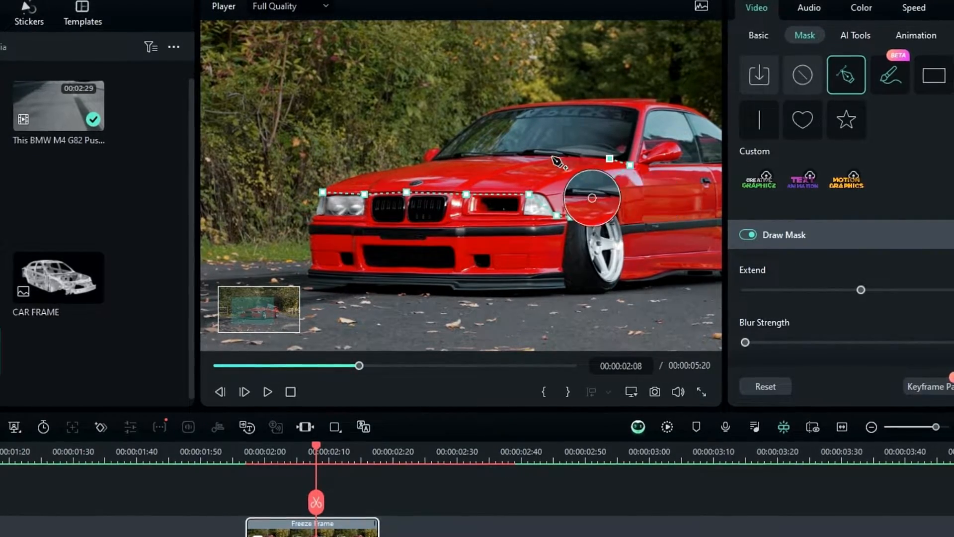
pyautogui.click(492, 157)
pyautogui.click(429, 160)
pyautogui.click(325, 193)
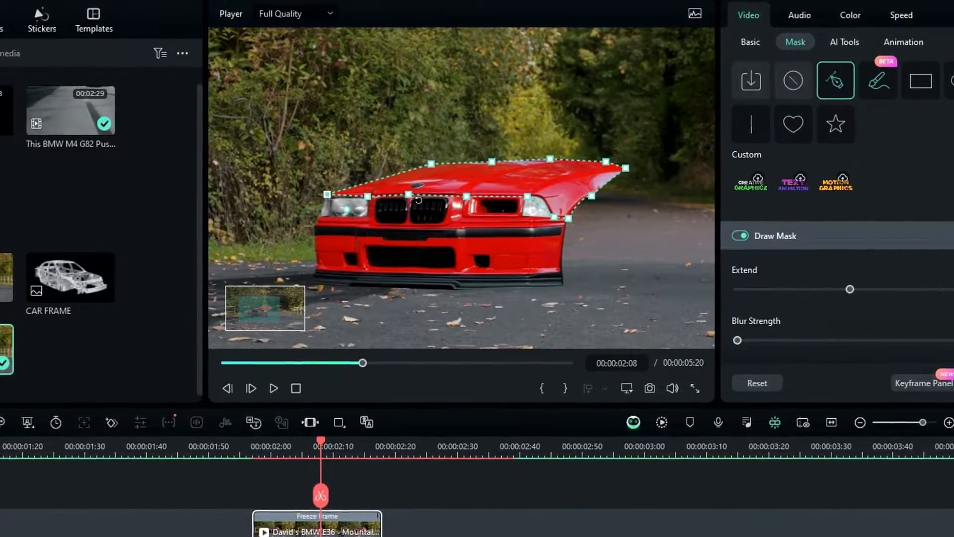
pyautogui.hotkey('ctrl', 'z')
pyautogui.click(329, 196)
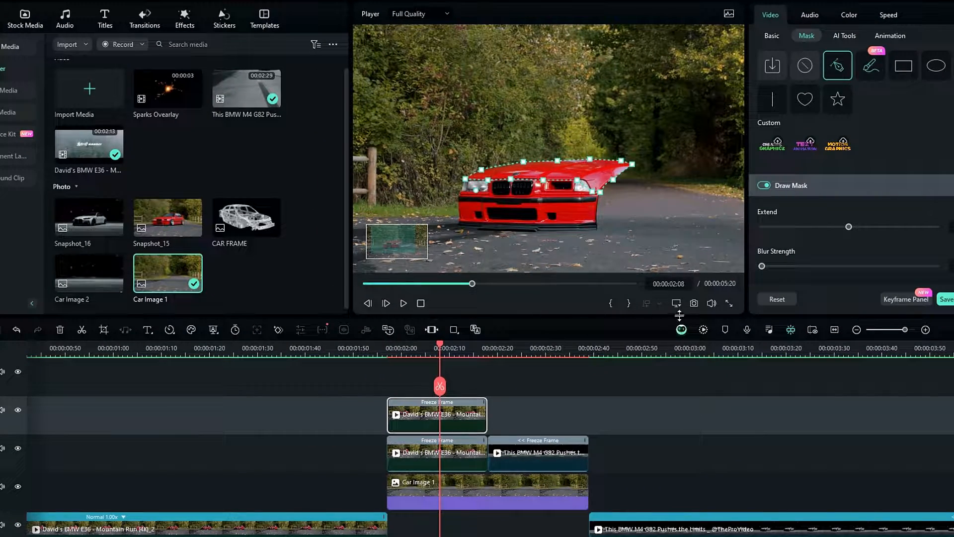
# Reset the preview zoom level to Fit after masking the bonnet
pyautogui.click(678, 304)
pyautogui.moveTo(730, 366)
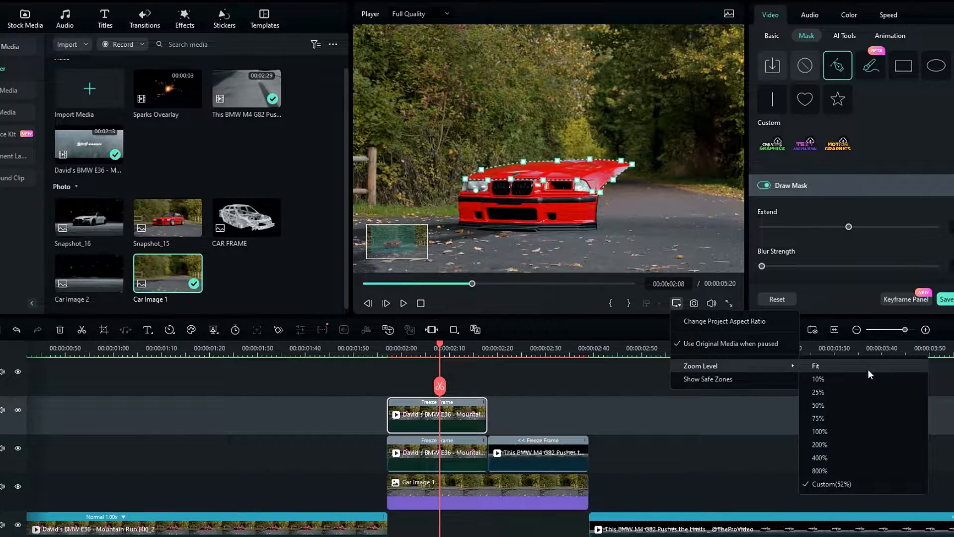
pyautogui.click(868, 363)
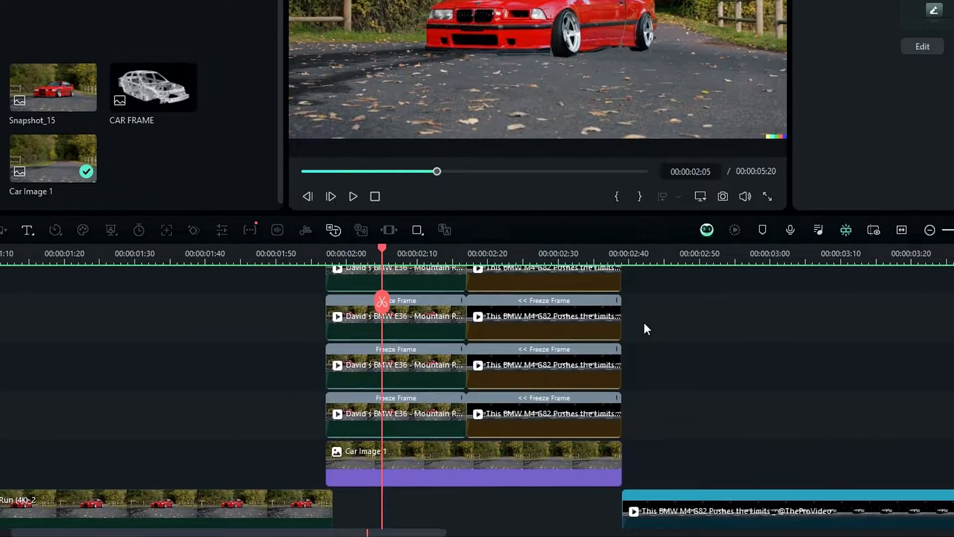
# Select all the red BMW freeze frame layers, go to their start at 00:00:01:57, and move the playhead to 00:00:02:03
pyautogui.scroll(5, 643, 321)
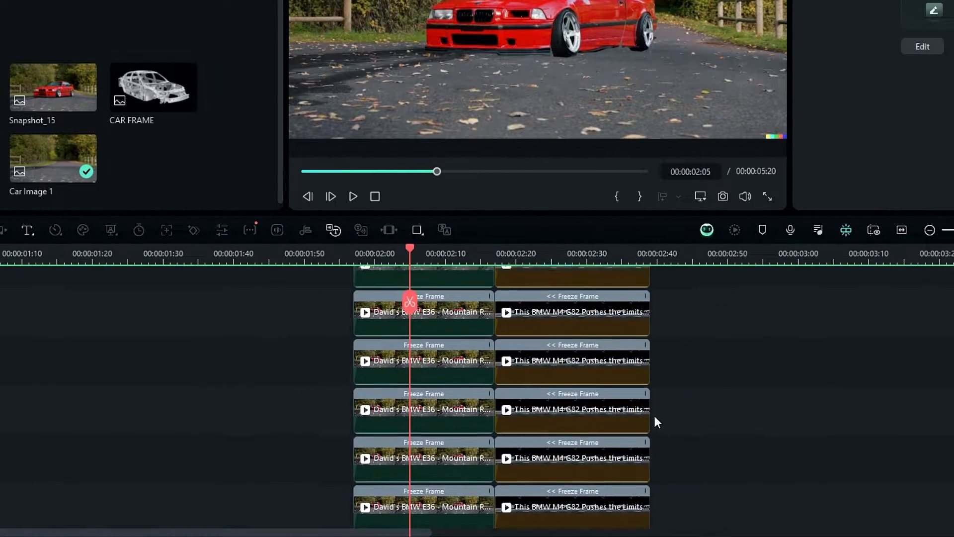
pyautogui.scroll(2, 683, 398)
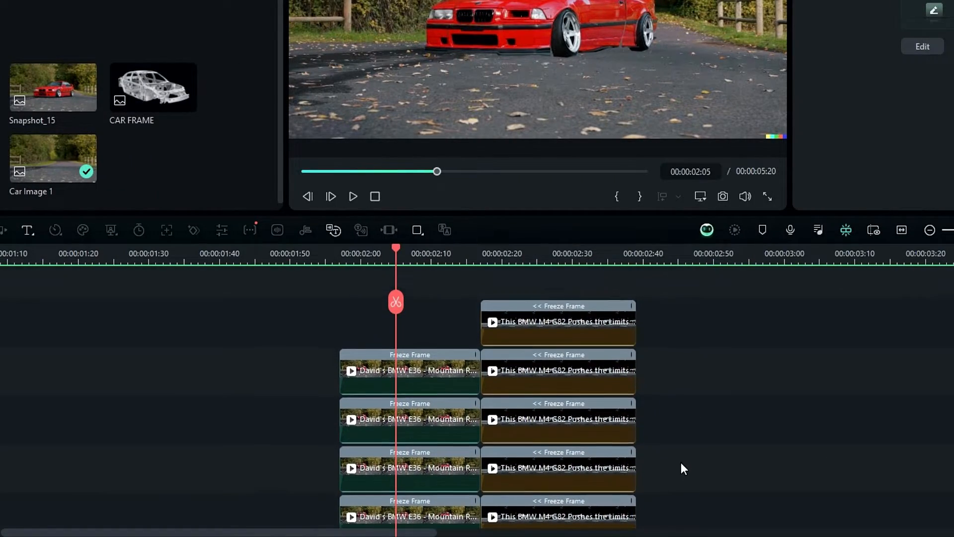
pyautogui.scroll(-4, 681, 462)
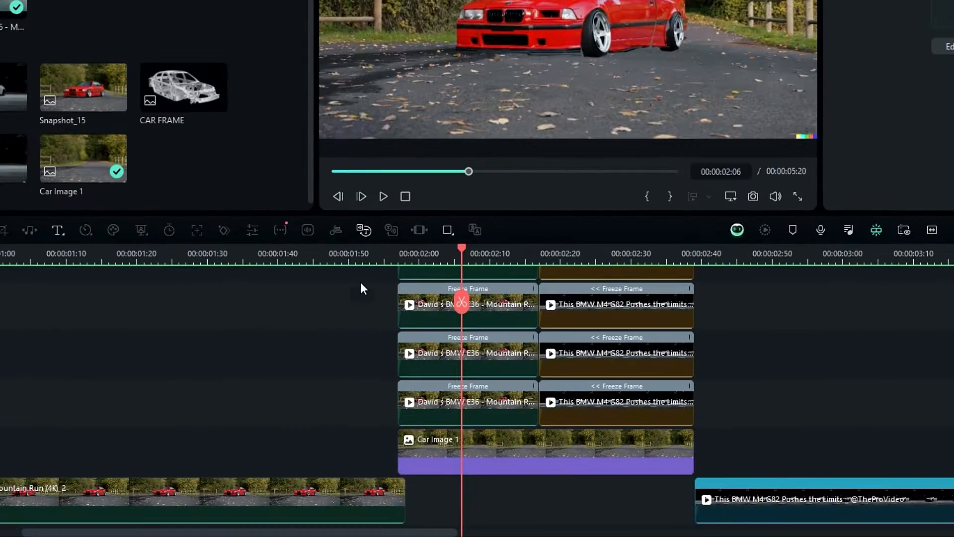
pyautogui.moveTo(356, 473); pyautogui.dragTo(475, 321)
pyautogui.scroll(-3, 361, 329)
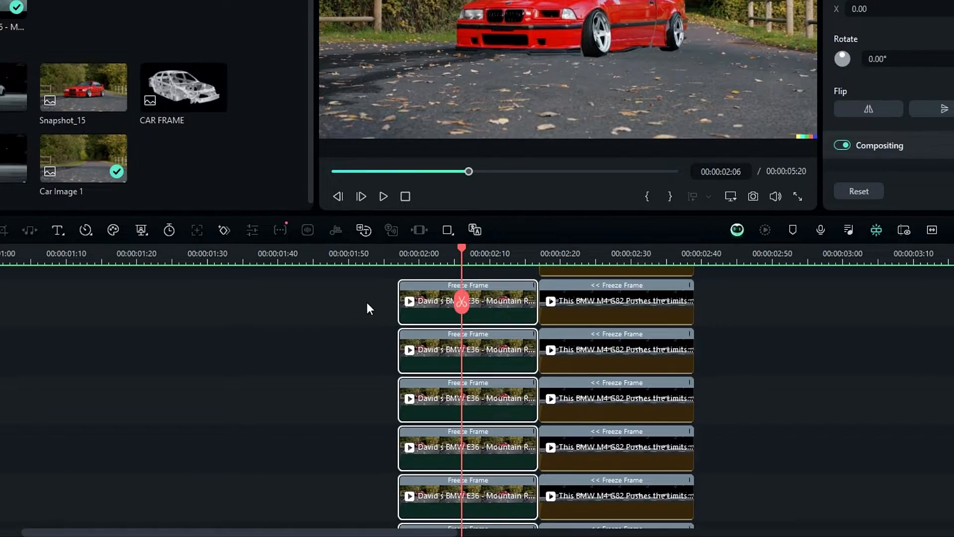
pyautogui.press('Up')
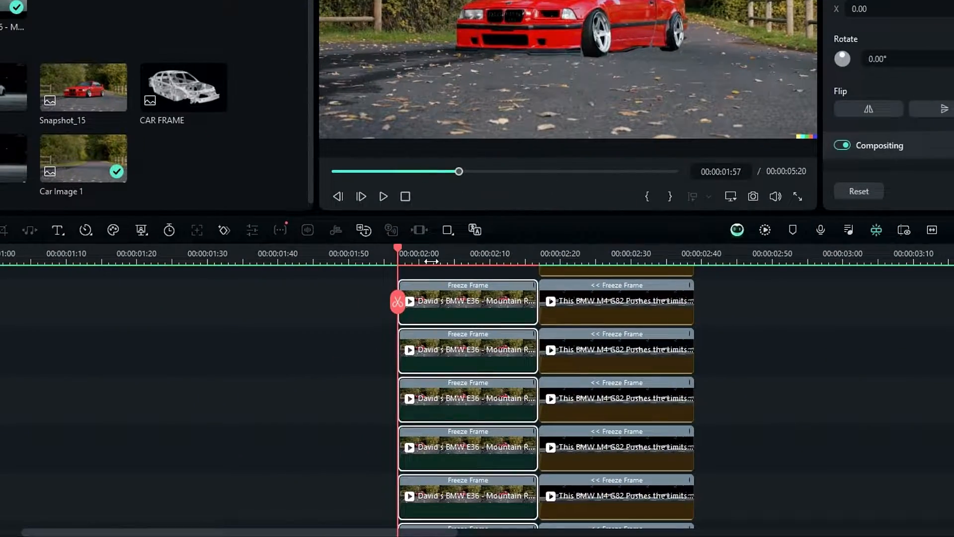
pyautogui.moveTo(431, 262); pyautogui.dragTo(441, 269)
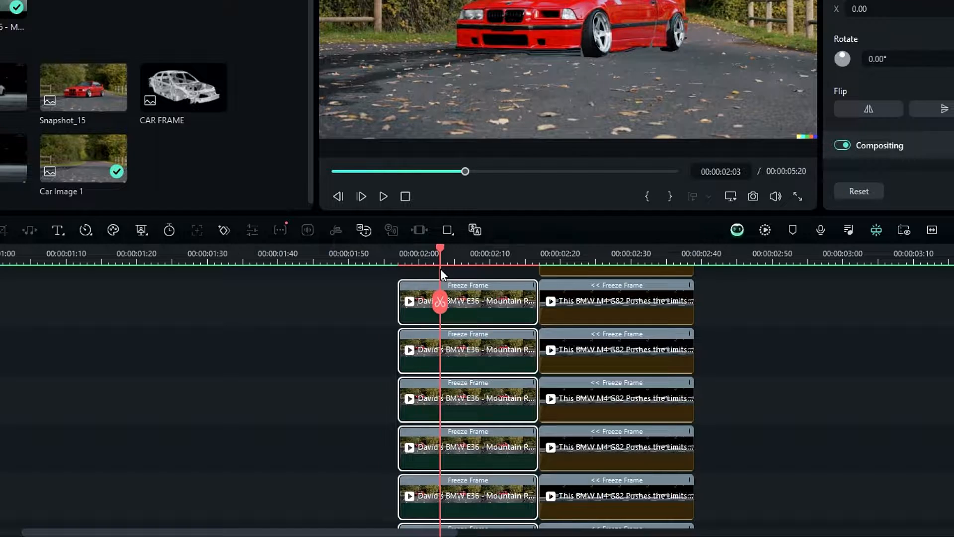
# At 00:00:02:03, position the red car's rear wheel at X 236, Y 44 and offset another red part layer in X and Y
pyautogui.click(464, 299)
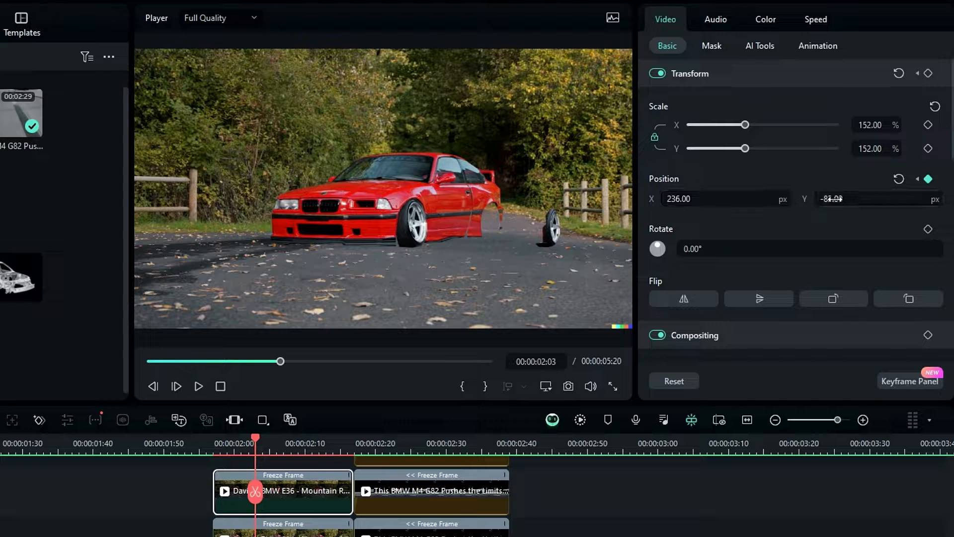
pyautogui.moveTo(829, 199); pyautogui.dragTo(838, 199)
pyautogui.scroll(-1, 126, 525)
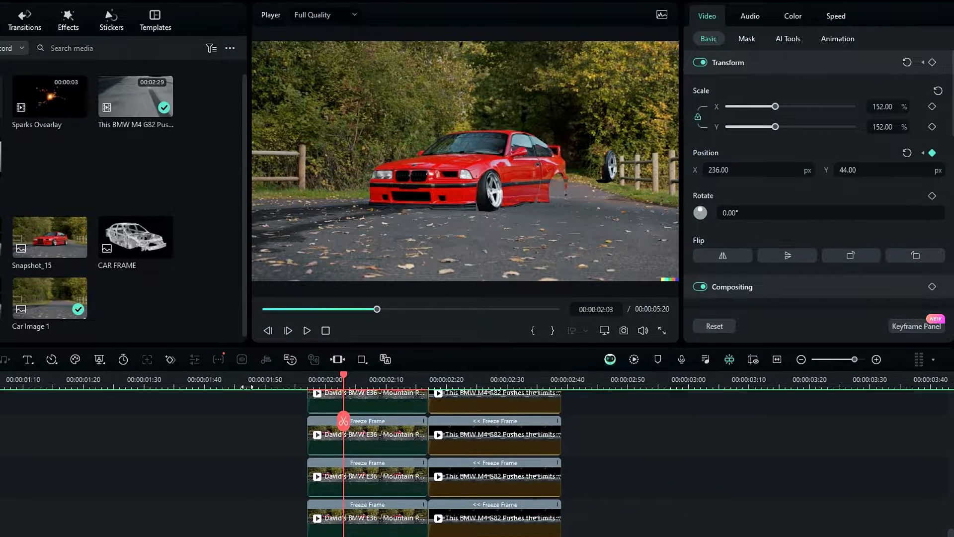
pyautogui.click(349, 450)
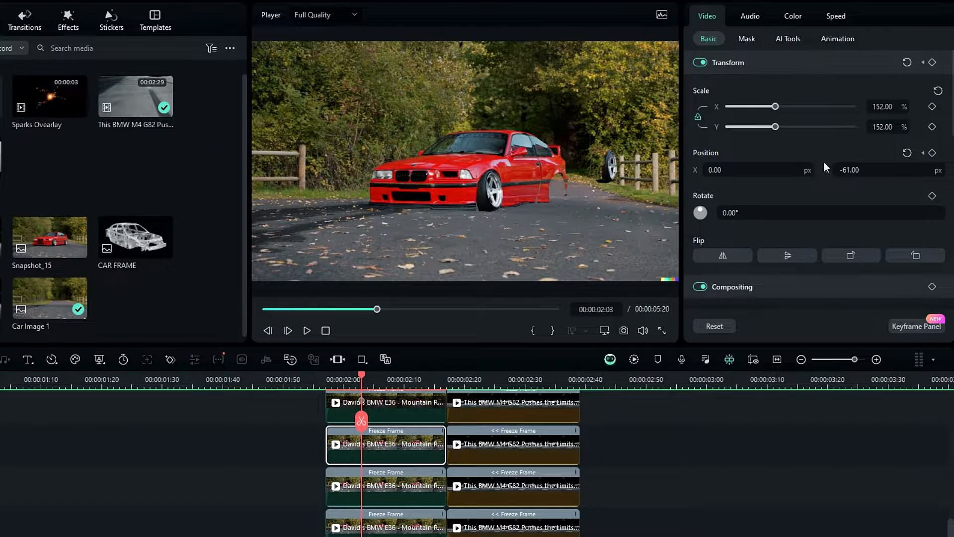
pyautogui.moveTo(721, 170); pyautogui.dragTo(779, 169)
pyautogui.moveTo(839, 169); pyautogui.dragTo(944, 170)
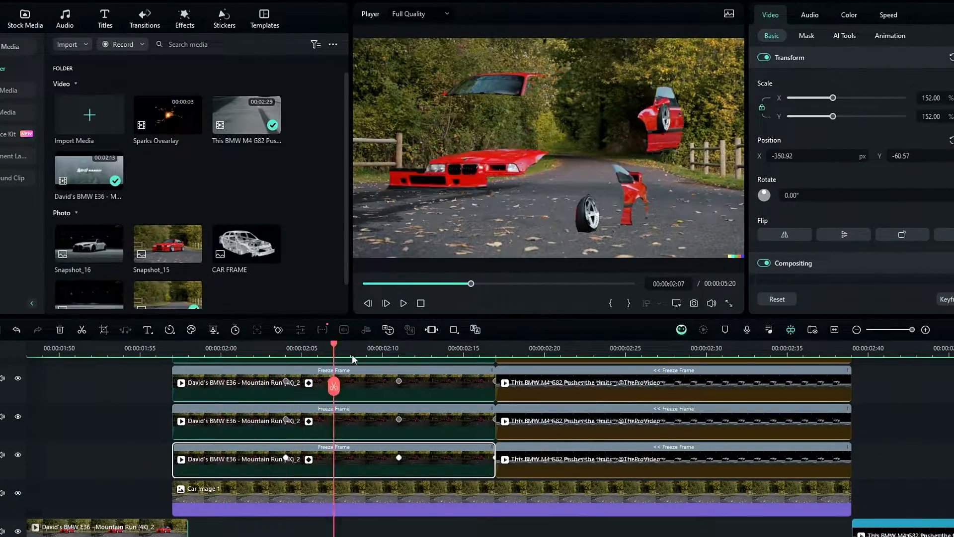
# Scrub through the red car parts' animation up to 00:00:02:17 to check their movement
pyautogui.moveTo(352, 354); pyautogui.dragTo(453, 367)
pyautogui.moveTo(374, 361); pyautogui.dragTo(430, 367)
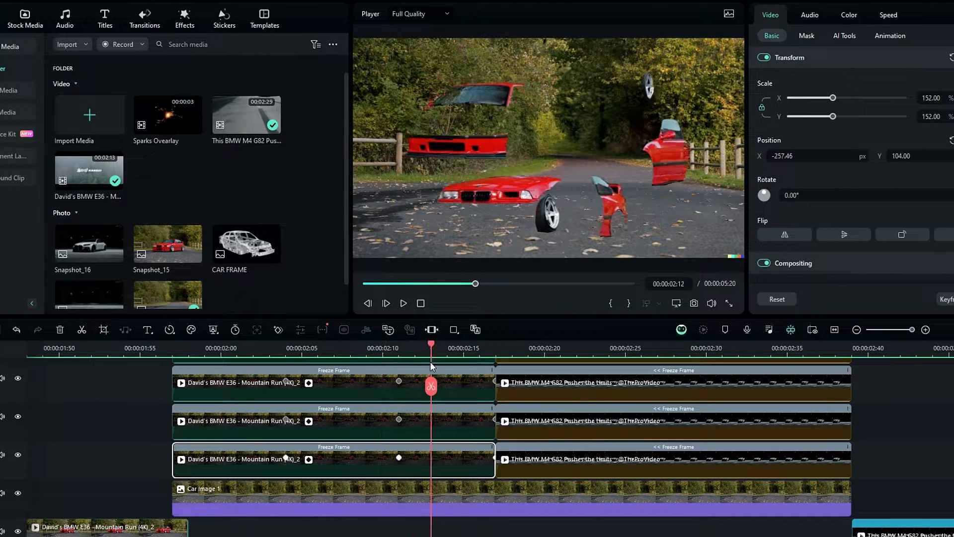
pyautogui.moveTo(492, 361)
pyautogui.mouseDown()
pyautogui.moveTo(483, 354)
pyautogui.moveTo(492, 355)
pyautogui.mouseUp()
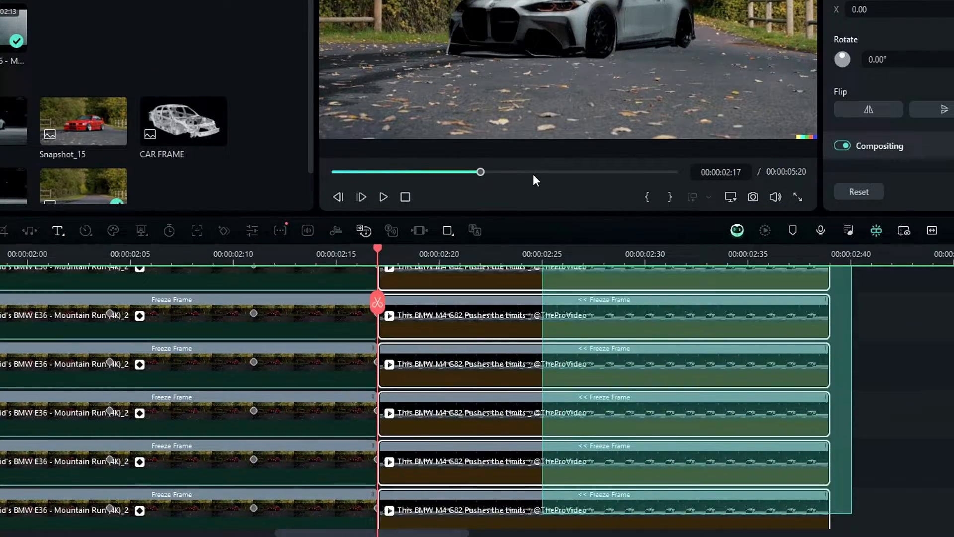
# Move all white BMW freeze frames to the tracks above the red layers and extend their starts to 00:00:02:16
pyautogui.moveTo(532, 173); pyautogui.dragTo(472, 298)
pyautogui.scroll(-5, 472, 348)
pyautogui.moveTo(470, 342); pyautogui.dragTo(444, 352)
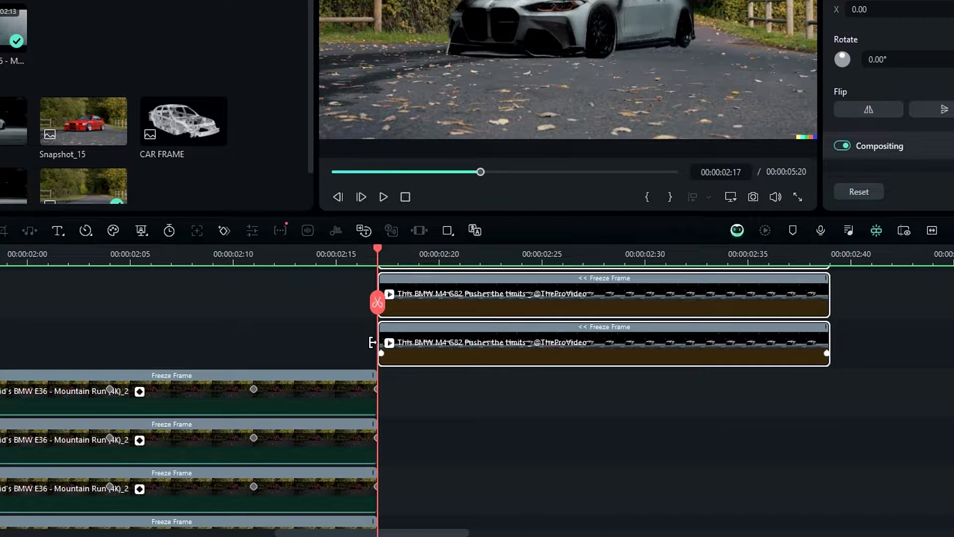
pyautogui.moveTo(372, 342); pyautogui.dragTo(358, 343)
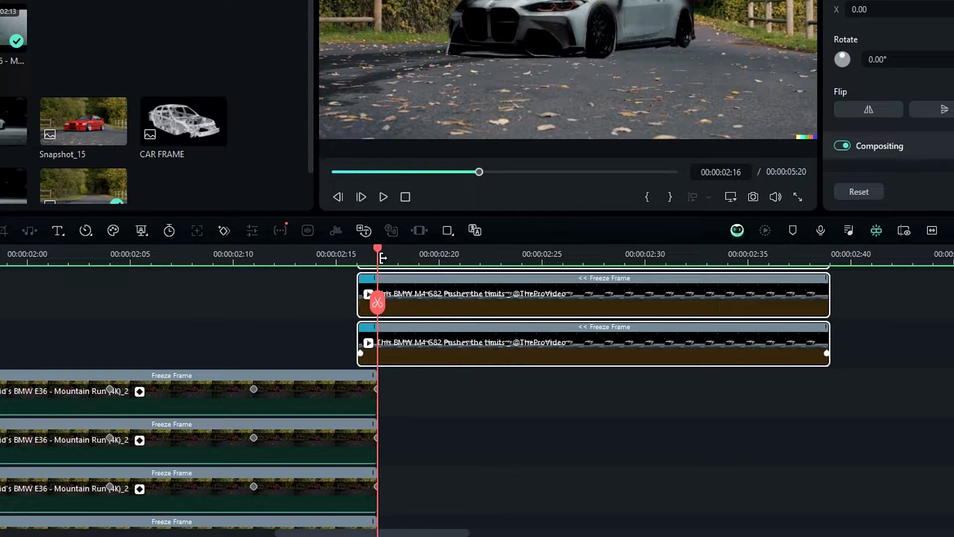
pyautogui.moveTo(379, 252); pyautogui.dragTo(362, 245)
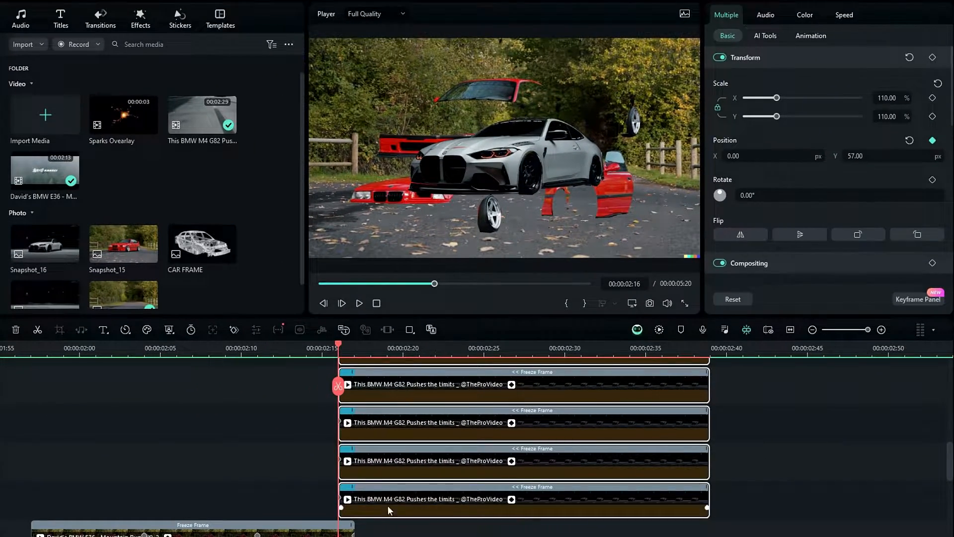
# At 00:00:02:16, position the lowest white BMW layer at X -184, Y 173 and offset the two layers above it in X and Y
pyautogui.click(405, 505)
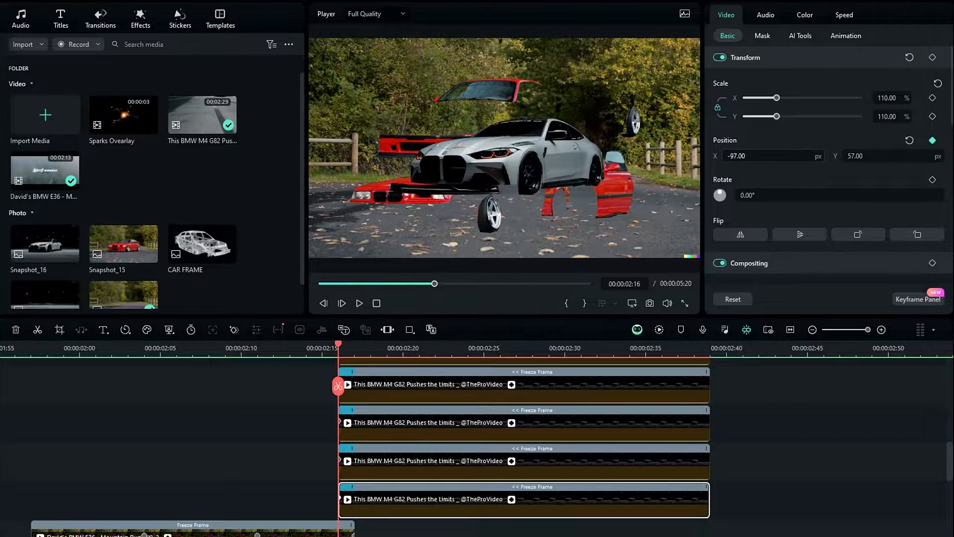
pyautogui.click(405, 466)
pyautogui.moveTo(745, 156); pyautogui.dragTo(716, 155)
pyautogui.moveTo(857, 155); pyautogui.dragTo(827, 156)
pyautogui.click(405, 428)
pyautogui.moveTo(745, 155); pyautogui.dragTo(701, 155)
pyautogui.moveTo(857, 155); pyautogui.dragTo(830, 156)
# Offset the X and Y positions of the white BMW's roof layer and the layer directly above it at 00:00:02:16
pyautogui.scroll(1, 405, 423)
pyautogui.click(404, 424)
pyautogui.moveTo(764, 158); pyautogui.dragTo(736, 158)
pyautogui.moveTo(861, 155); pyautogui.dragTo(830, 155)
pyautogui.click(405, 385)
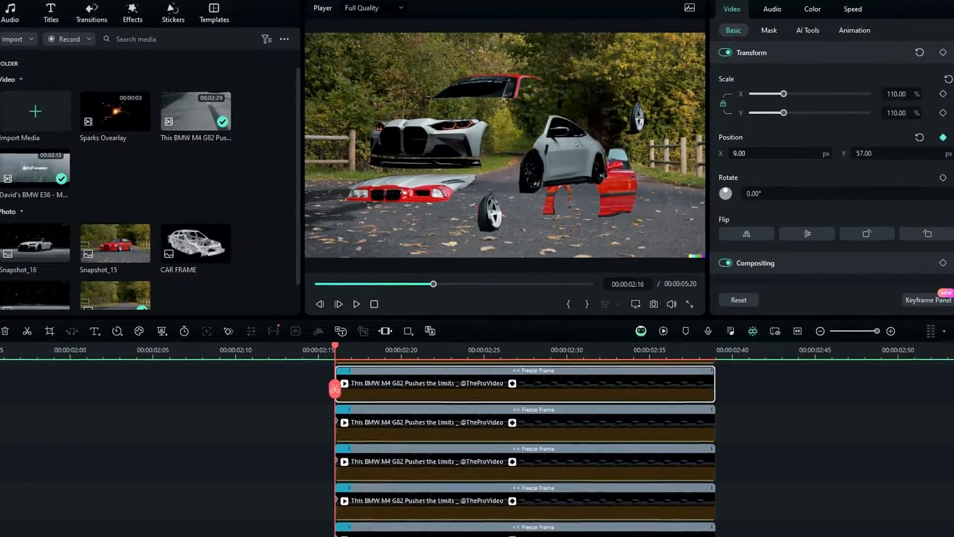
pyautogui.moveTo(746, 155); pyautogui.dragTo(785, 155)
pyautogui.moveTo(861, 156); pyautogui.dragTo(845, 156)
# Offset the next white BMW body layers at 00:00:02:16 so the door and front fender are pulled apart
pyautogui.scroll(1, 520, 447)
pyautogui.click(520, 465)
pyautogui.moveTo(766, 153); pyautogui.dragTo(716, 153)
pyautogui.moveTo(869, 152); pyautogui.dragTo(725, 150)
pyautogui.click(519, 429)
pyautogui.scroll(1, 520, 423)
pyautogui.click(520, 415)
pyautogui.moveTo(873, 151); pyautogui.dragTo(840, 151)
# Shift the white BMW's front wheel sideways with Y at -128, and set the rear wheel's X position to 187
pyautogui.click(520, 378)
pyautogui.moveTo(766, 151); pyautogui.dragTo(715, 151)
pyautogui.moveTo(873, 151); pyautogui.dragTo(835, 151)
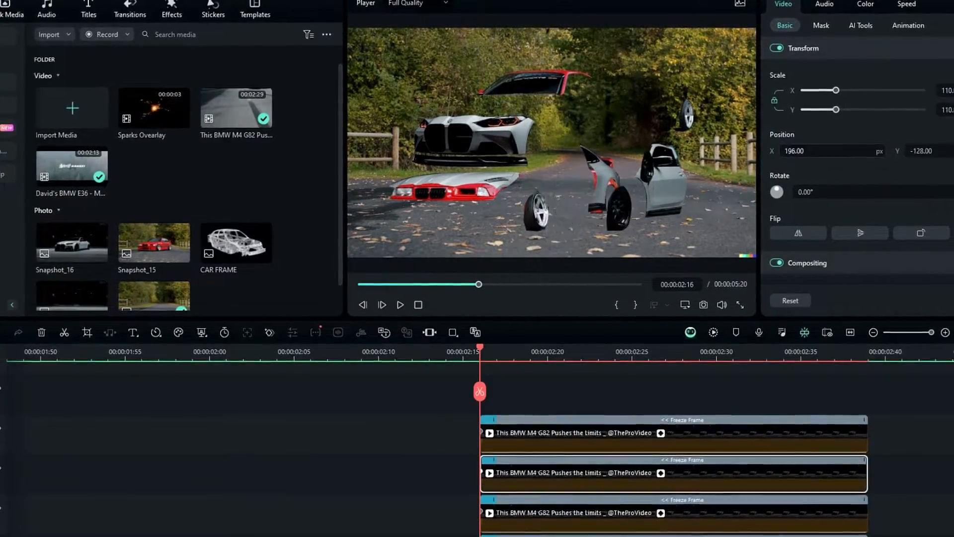
pyautogui.click(520, 433)
pyautogui.moveTo(795, 151); pyautogui.dragTo(720, 151)
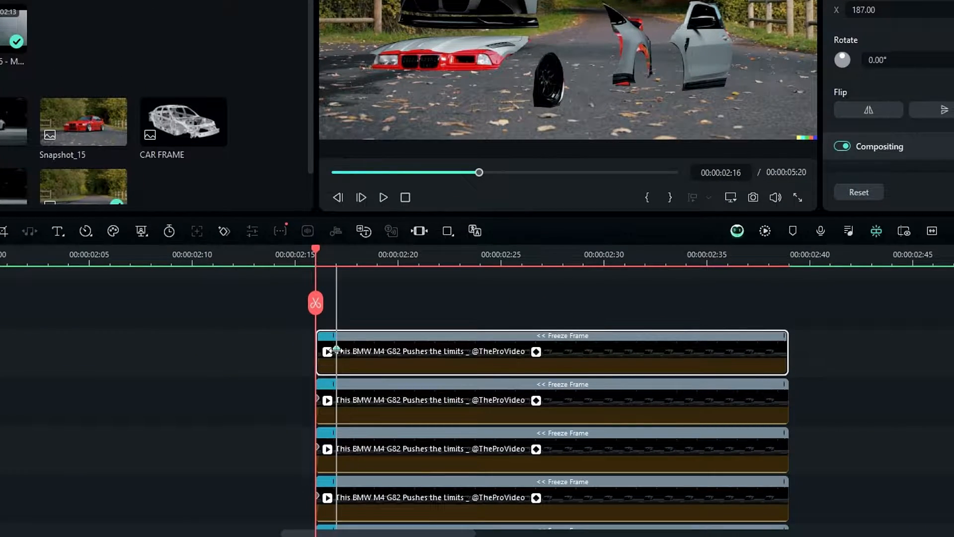
# Move the position keyframes at the start of each white BMW layer from 00:00:02:16 to 00:00:02:17
pyautogui.moveTo(336, 350); pyautogui.dragTo(337, 350)
pyautogui.click(330, 411)
pyautogui.scroll(-2, 337, 386)
pyautogui.moveTo(318, 398); pyautogui.dragTo(337, 358)
pyautogui.click(337, 383)
pyautogui.scroll(-2, 348, 360)
pyautogui.click(353, 357)
pyautogui.scroll(-2, 336, 359)
pyautogui.click(324, 368)
pyautogui.moveTo(318, 408); pyautogui.dragTo(336, 408)
# Trim the starts of all white BMW layers to 00:00:02:17 and move them back down beside the red BMW layers
pyautogui.moveTo(318, 455); pyautogui.dragTo(511, 151)
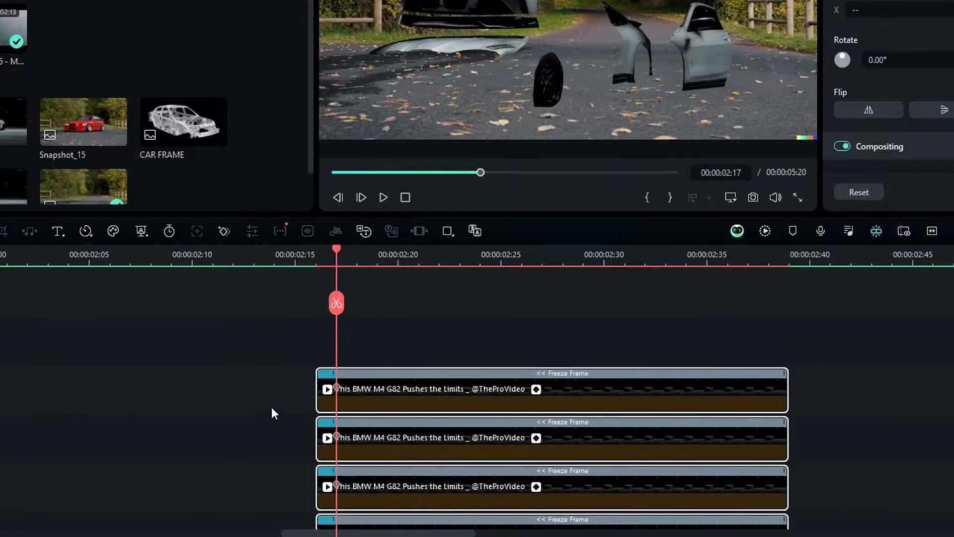
pyautogui.moveTo(317, 397); pyautogui.dragTo(329, 395)
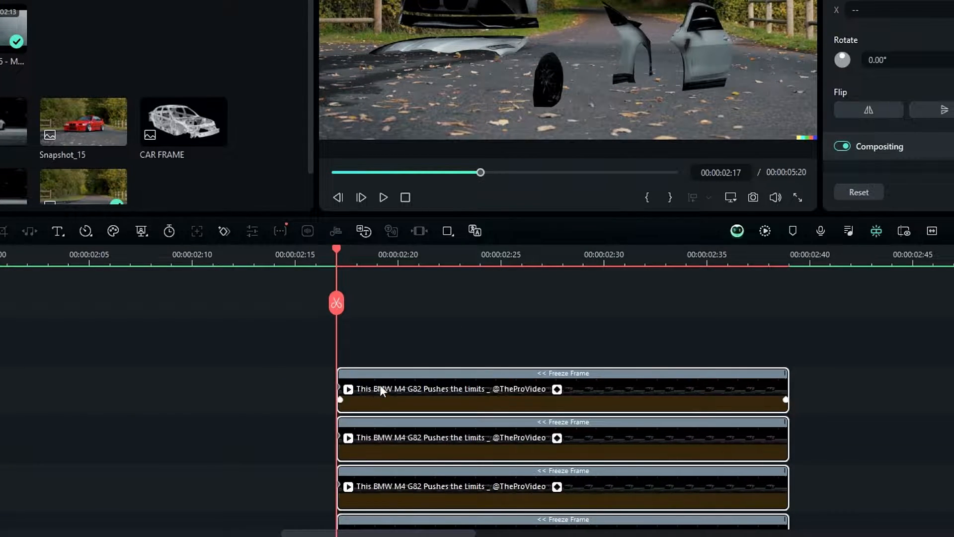
pyautogui.scroll(-4, 476, 407)
pyautogui.moveTo(470, 354); pyautogui.dragTo(490, 428)
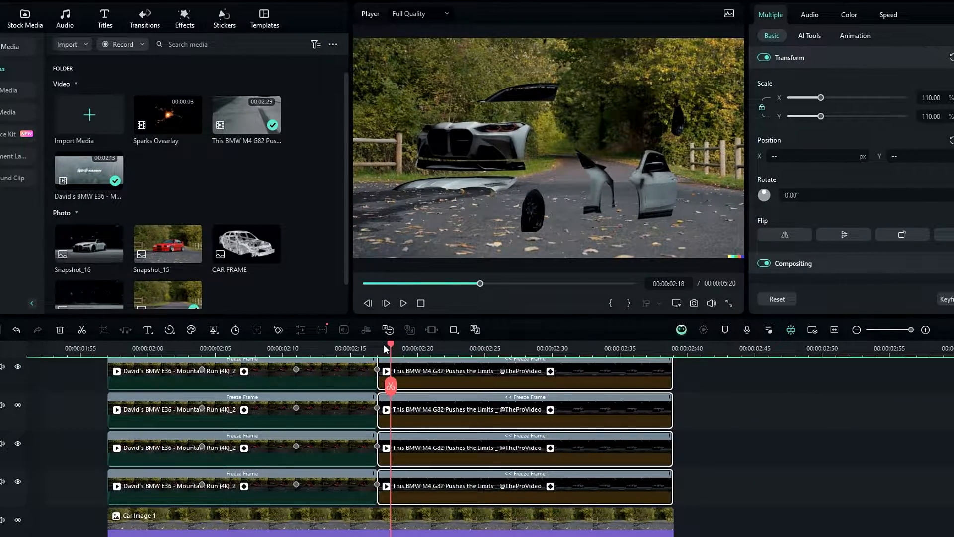
# At 00:00:02:23, reposition the three lowest white BMW layers, with the second at X -185, Y -12 and the third at X -353, Y 173
pyautogui.moveTo(388, 346); pyautogui.dragTo(435, 372)
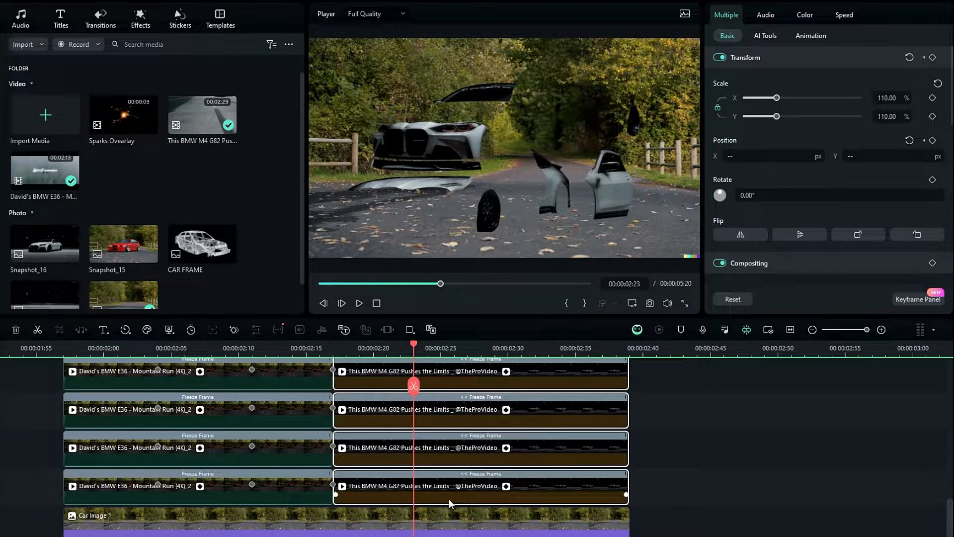
pyautogui.click(449, 500)
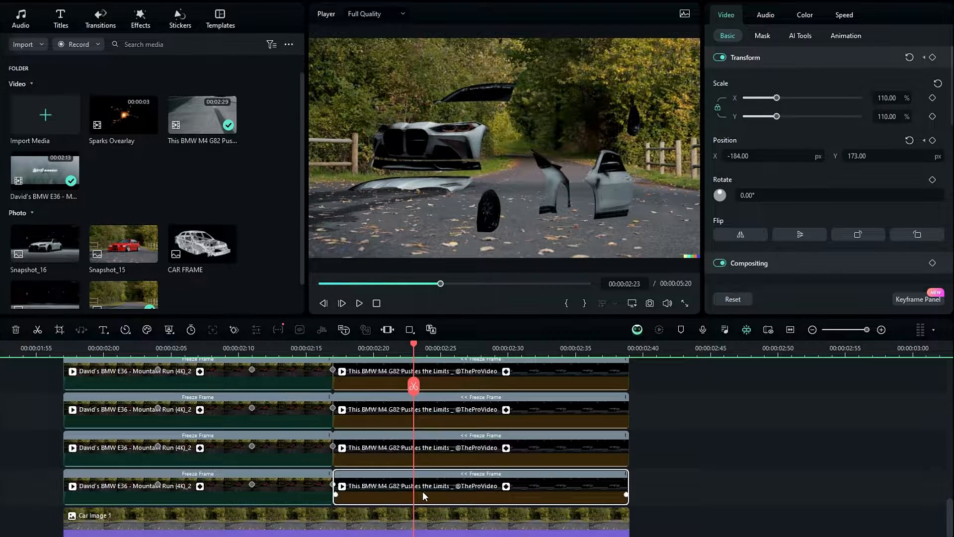
pyautogui.moveTo(750, 156); pyautogui.dragTo(740, 156)
pyautogui.moveTo(858, 155); pyautogui.dragTo(915, 155)
pyautogui.click(448, 455)
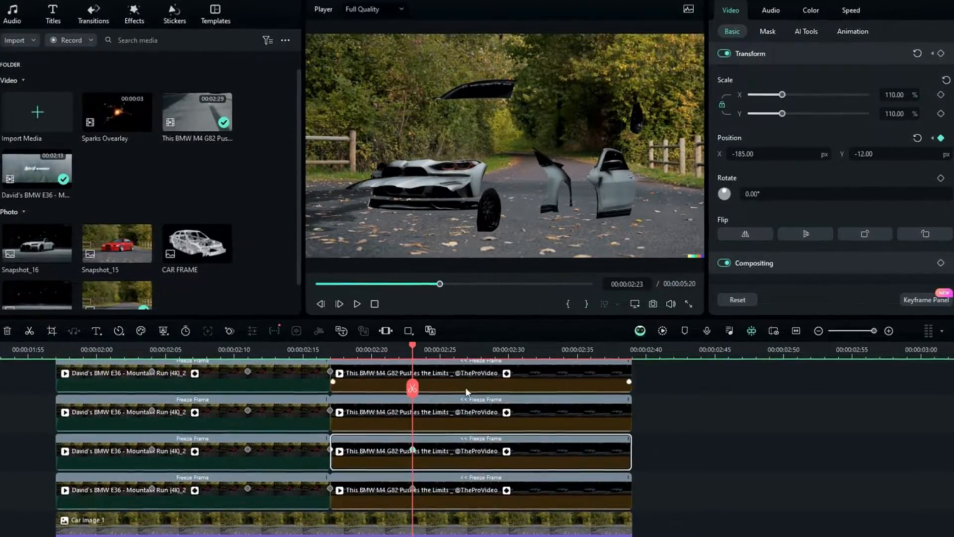
pyautogui.click(467, 412)
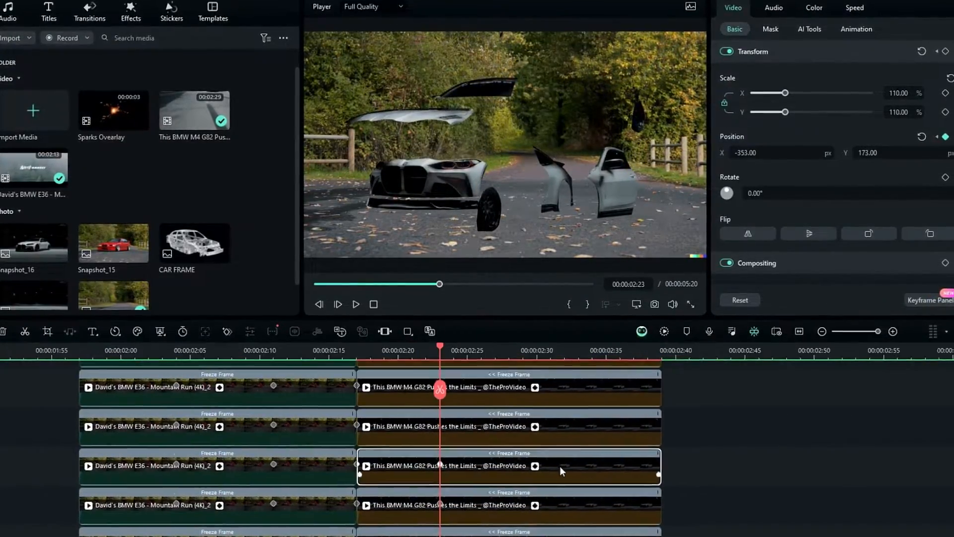
# Reposition the next white BMW layer up at 00:00:02:23 with X at -165, and select the white BMW layers at 00:00:02:39
pyautogui.click(560, 427)
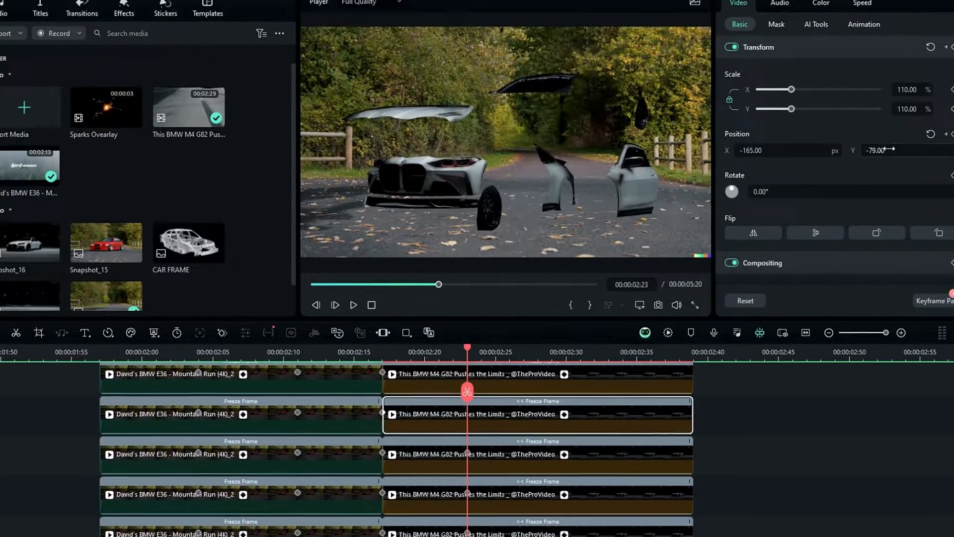
pyautogui.moveTo(890, 149); pyautogui.dragTo(873, 149)
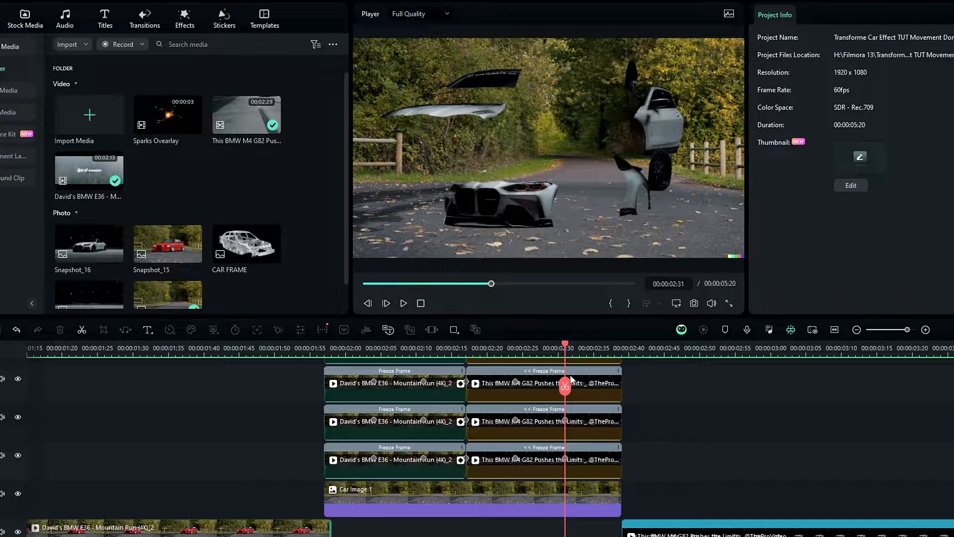
pyautogui.moveTo(571, 378); pyautogui.dragTo(621, 387)
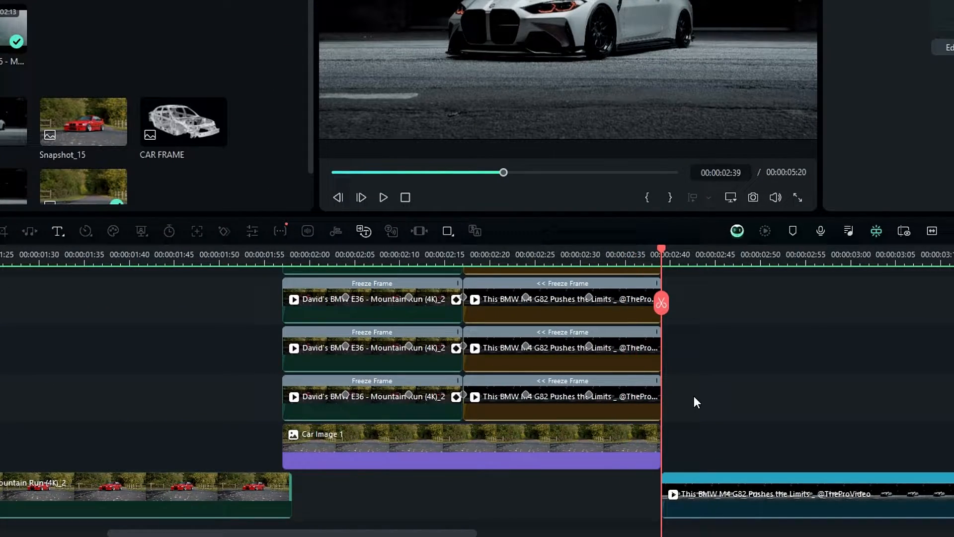
pyautogui.moveTo(694, 402); pyautogui.dragTo(594, 318)
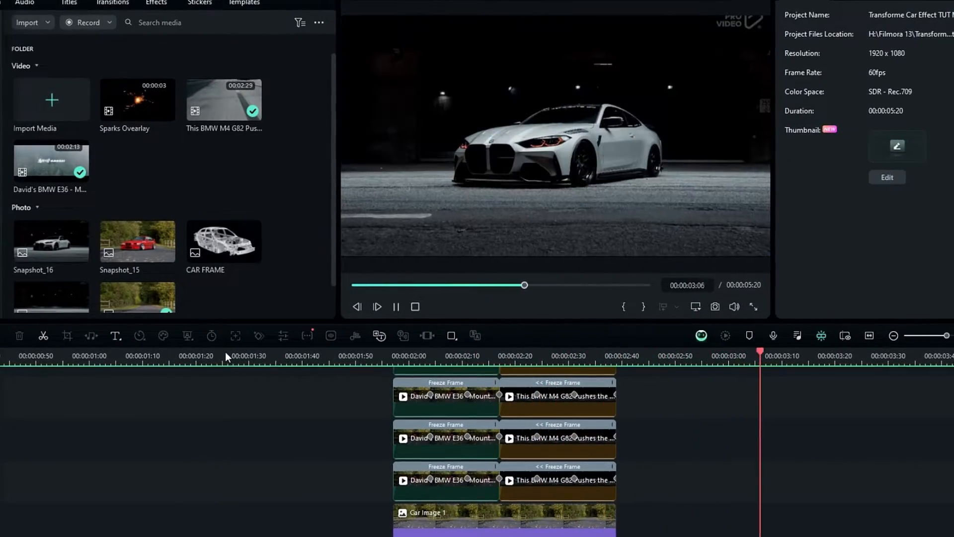
# Play back the transformation from about 00:00:01:25 to review the movement of the car parts
pyautogui.click(225, 351)
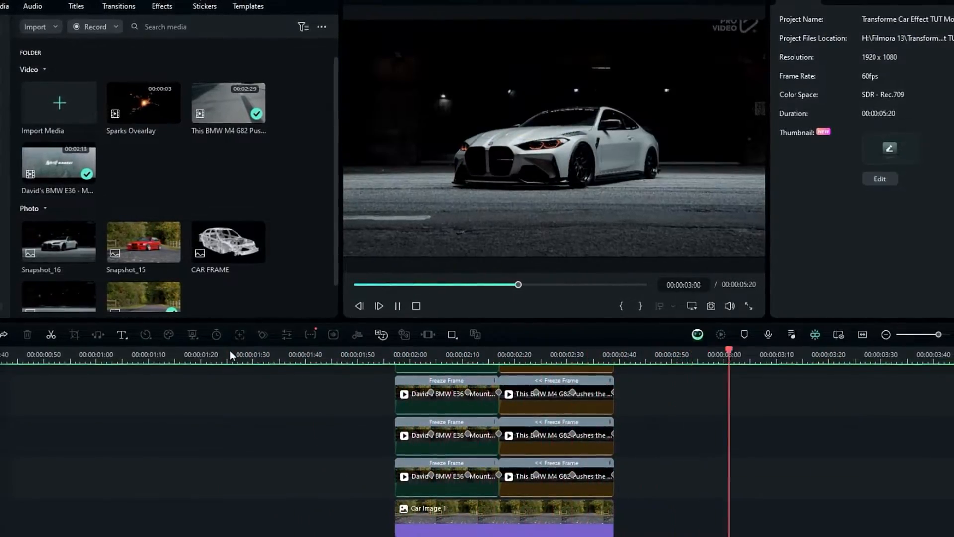
pyautogui.click(229, 350)
pyautogui.click(229, 350)
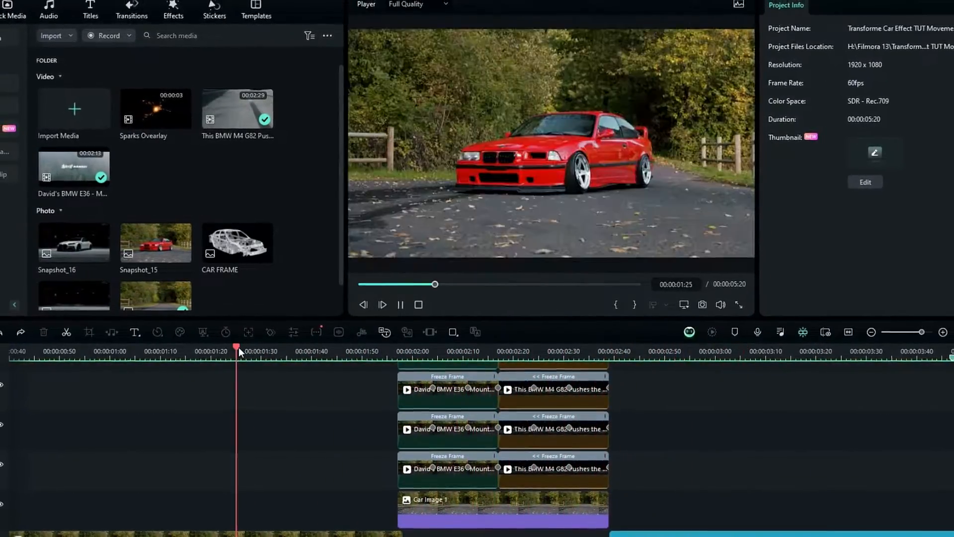
pyautogui.click(240, 347)
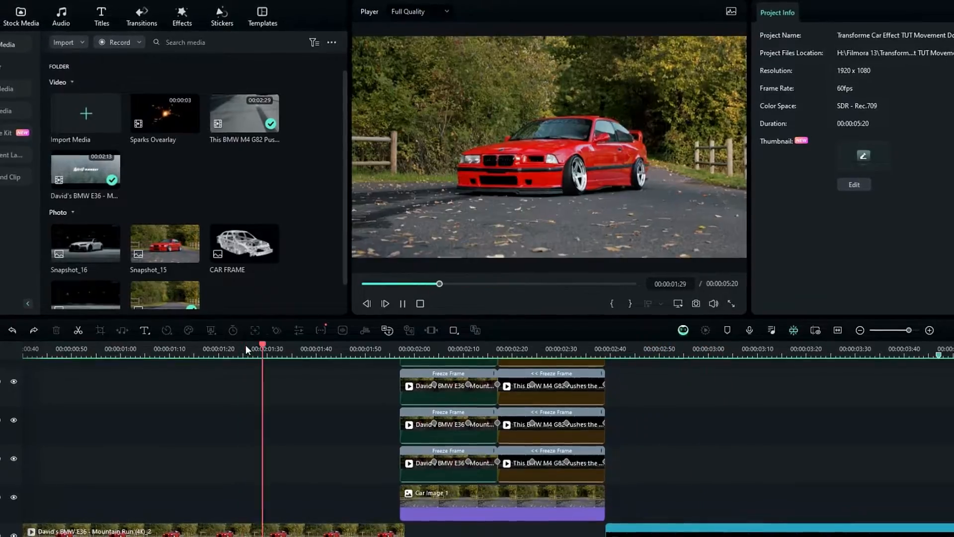
pyautogui.press('space')
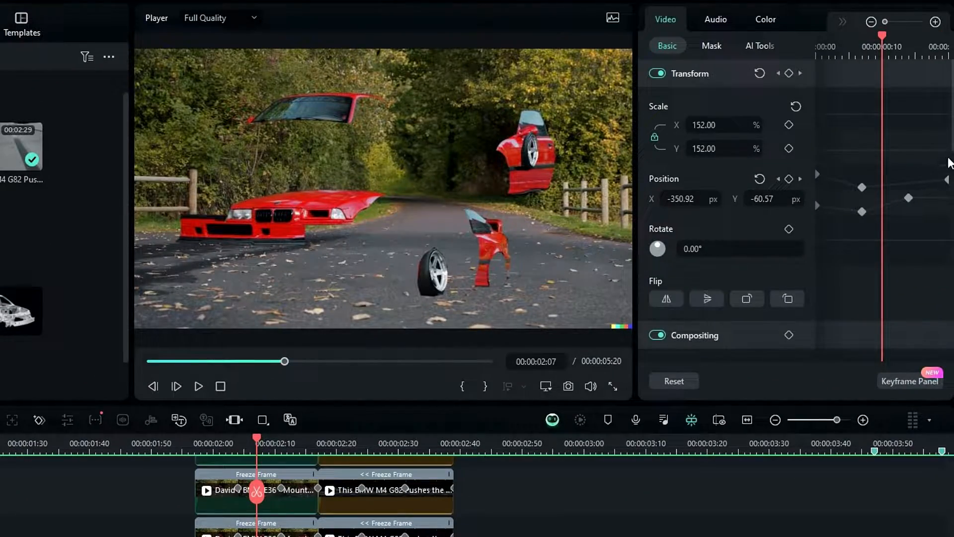
# Change the position keyframes of the red BMW layers from Linear to Curve interpolation, one layer at a time
pyautogui.moveTo(945, 218); pyautogui.dragTo(790, 229)
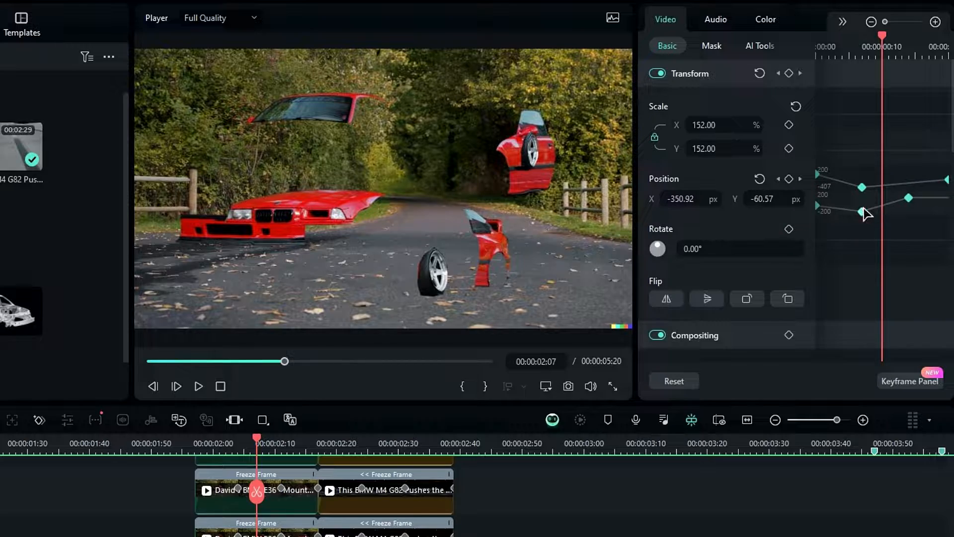
pyautogui.rightClick(864, 211)
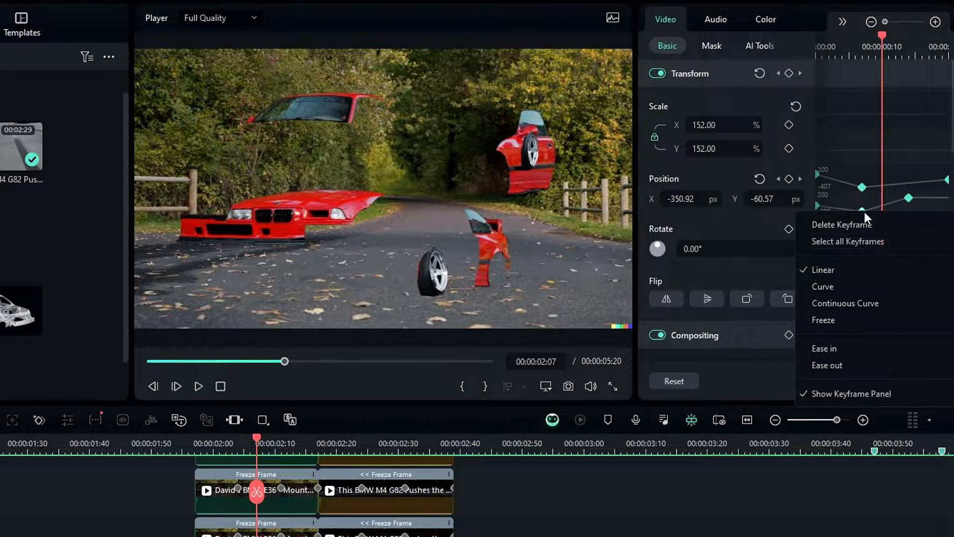
pyautogui.click(857, 286)
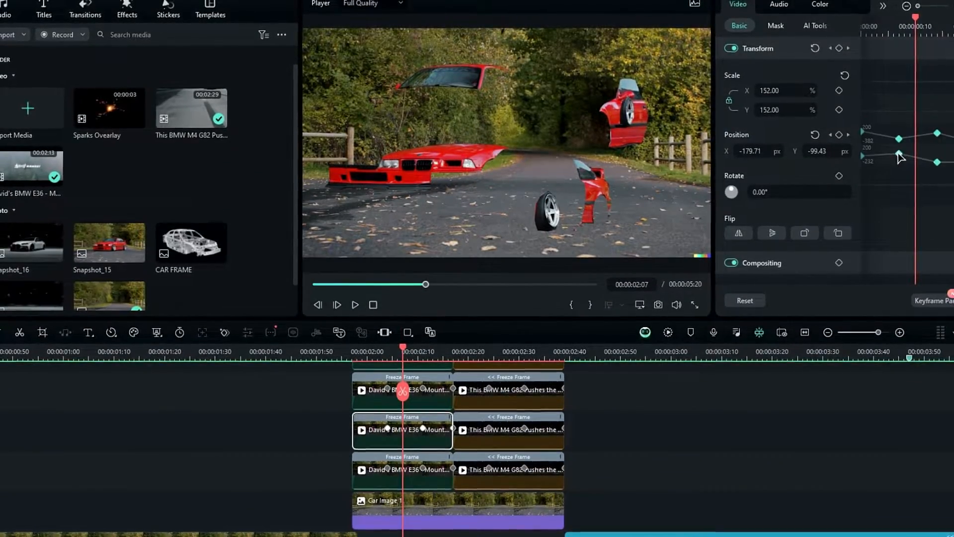
pyautogui.rightClick(899, 154)
pyautogui.click(893, 218)
pyautogui.scroll(1, 406, 432)
pyautogui.click(405, 433)
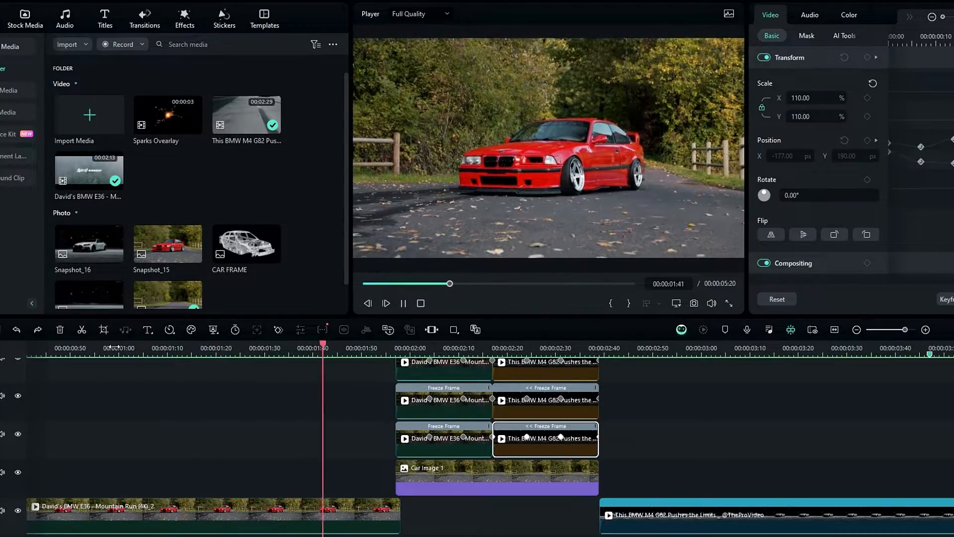
# Replay the smoothed animation from before the transformation and scrub to 00:00:02:09 to inspect the separated parts
pyautogui.click(192, 346)
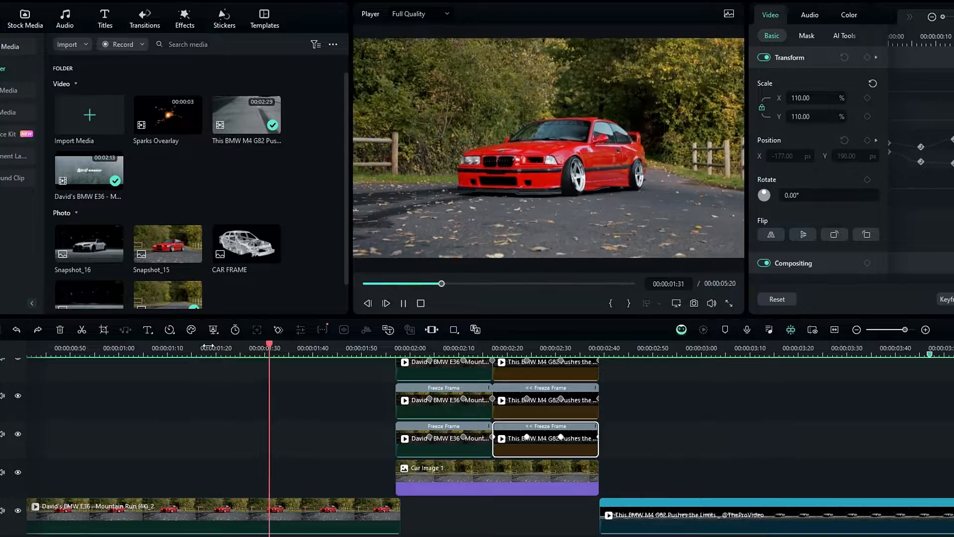
pyautogui.press('space')
pyautogui.moveTo(432, 346); pyautogui.dragTo(453, 348)
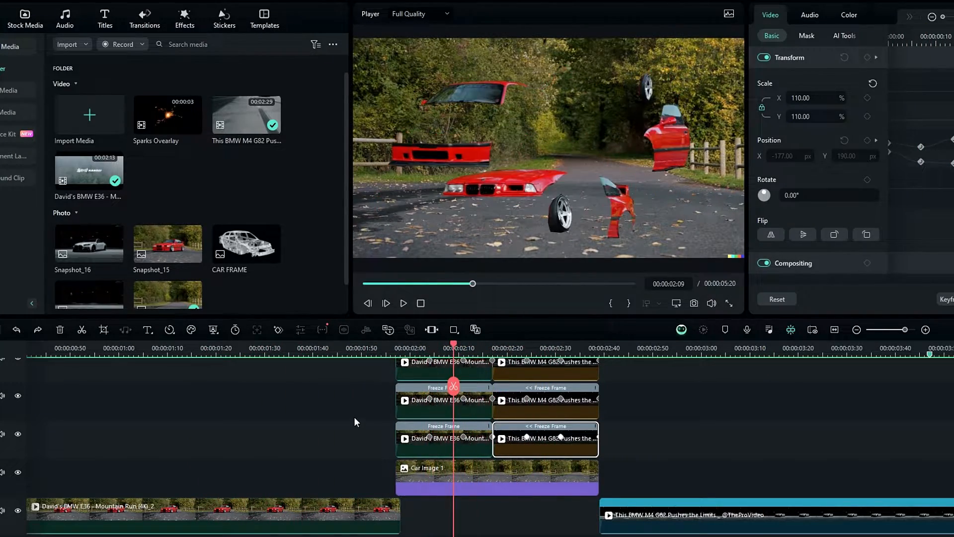
# Combine all red BMW freeze-frame layers into a compound clip named Car 1
pyautogui.moveTo(352, 444); pyautogui.dragTo(470, 368)
pyautogui.scroll(-1, 416, 364)
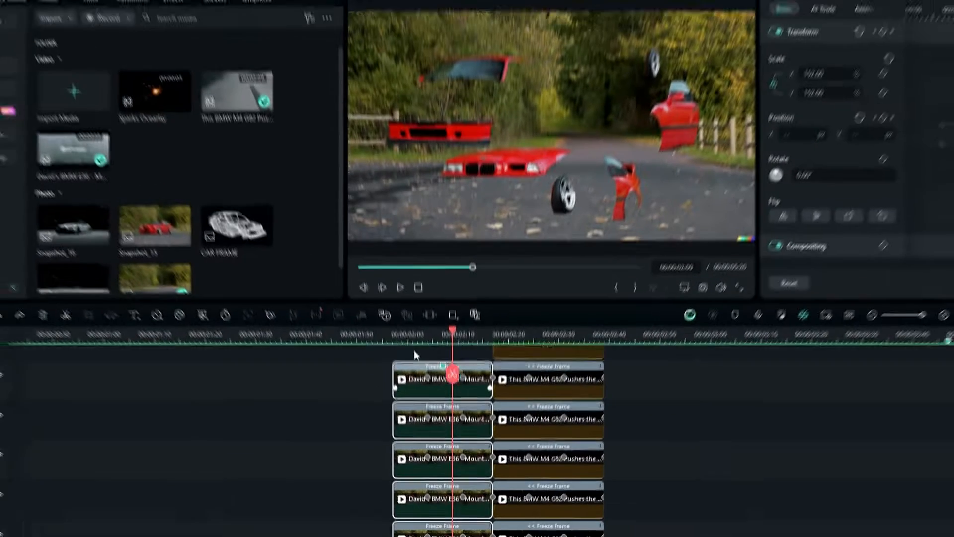
pyautogui.hotkey('alt', 'g')
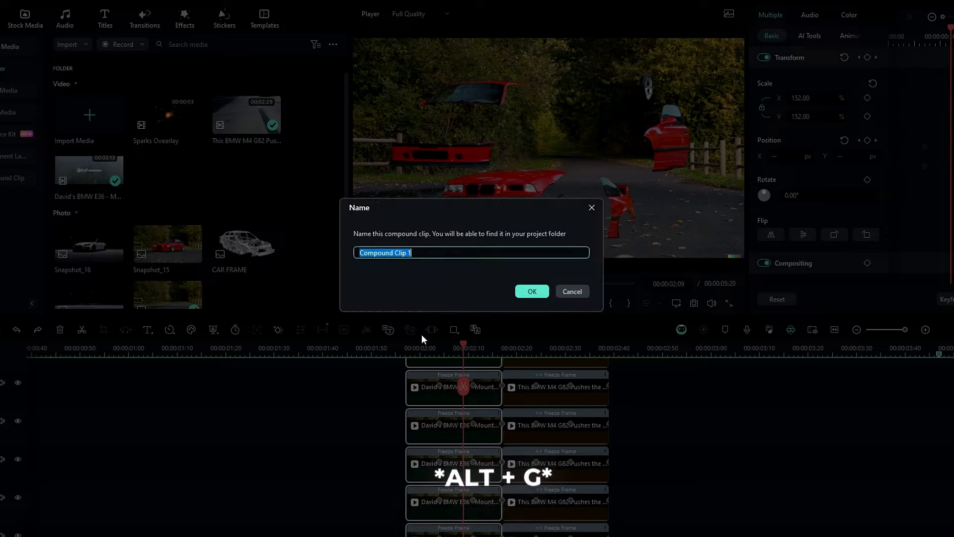
pyautogui.write('CAr')
pyautogui.press('BackSpace')
pyautogui.press('BackSpace')
pyautogui.press('BackSpace')
pyautogui.write('ar 1')
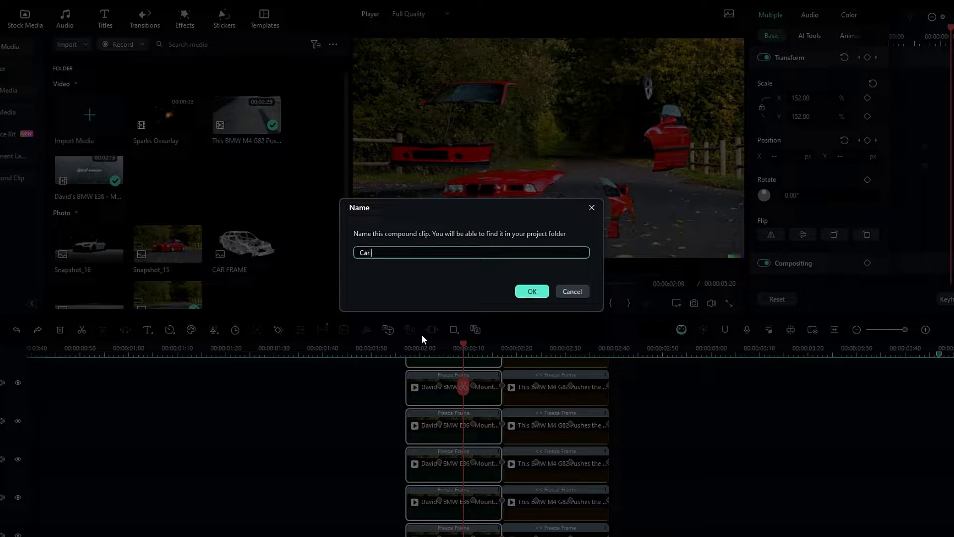
pyautogui.press('Return')
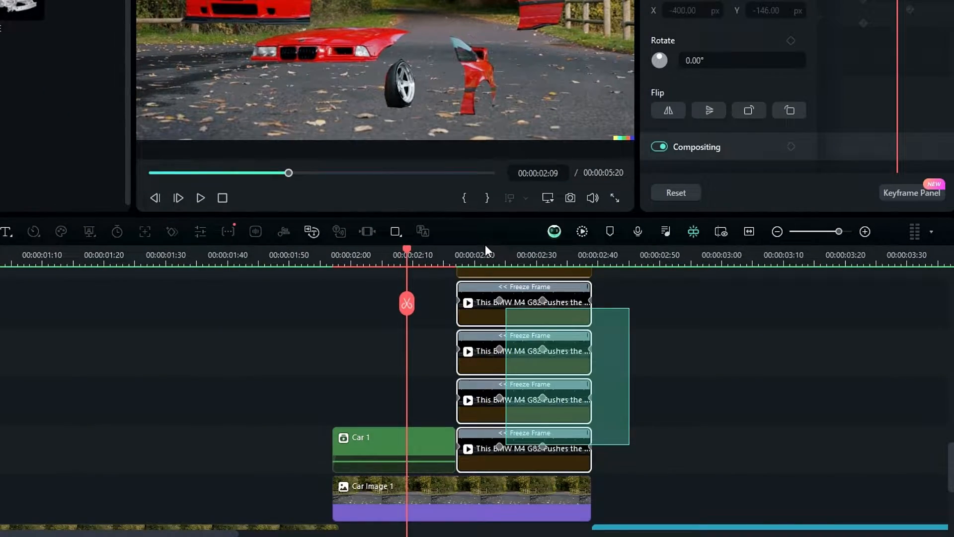
# Combine all white BMW freeze-frame layers into a compound clip named Car 2
pyautogui.moveTo(486, 244); pyautogui.dragTo(483, 216)
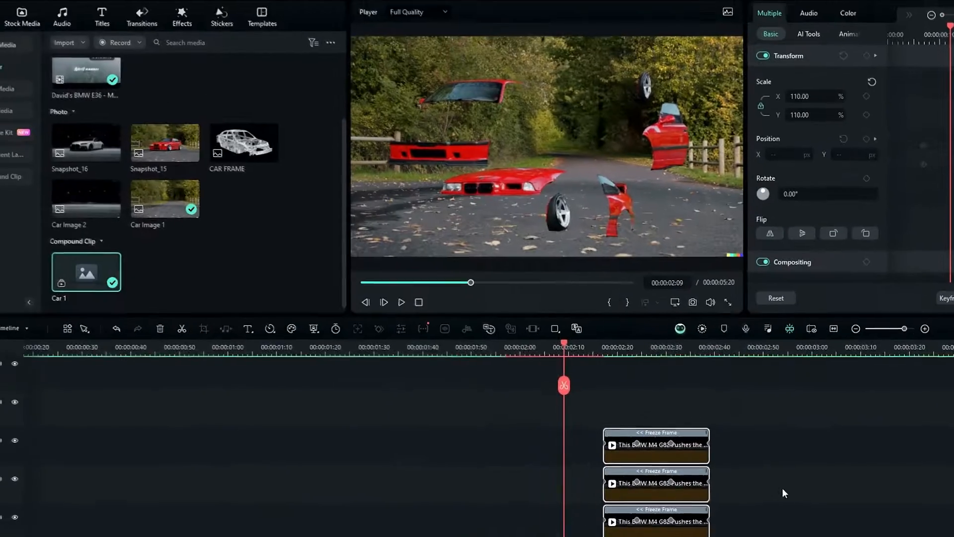
pyautogui.hscroll(3, 685, 438)
pyautogui.scroll(-4, 685, 438)
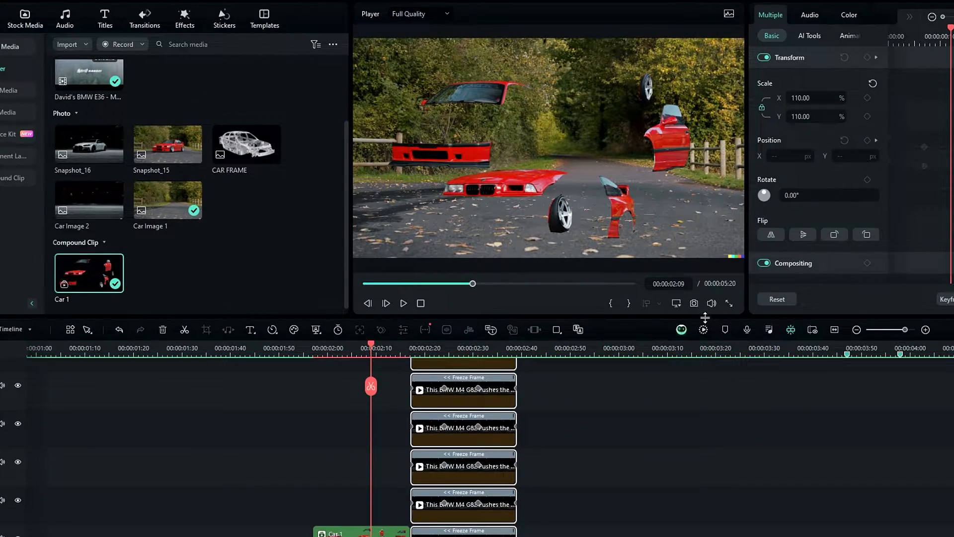
pyautogui.hotkey('alt', 'g')
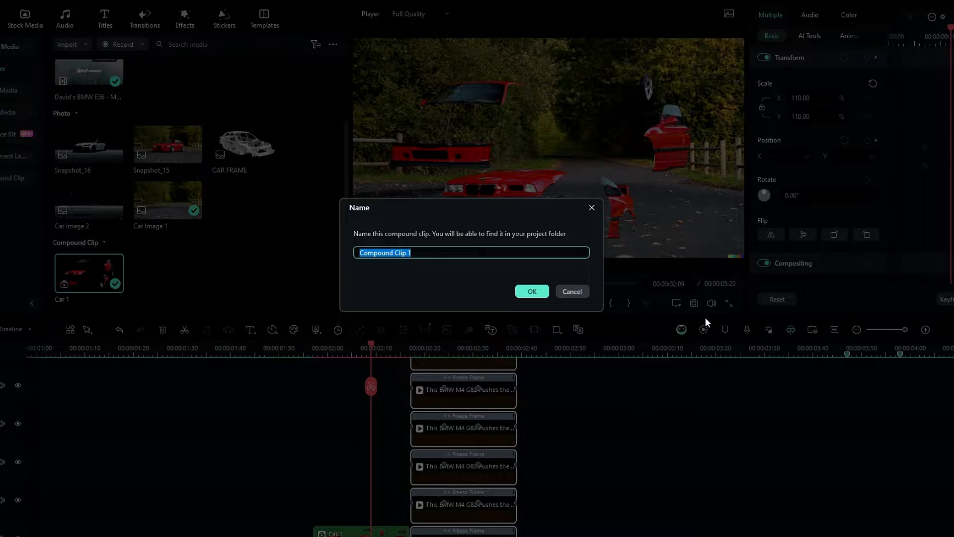
pyautogui.write('Car 2')
pyautogui.press('Return')
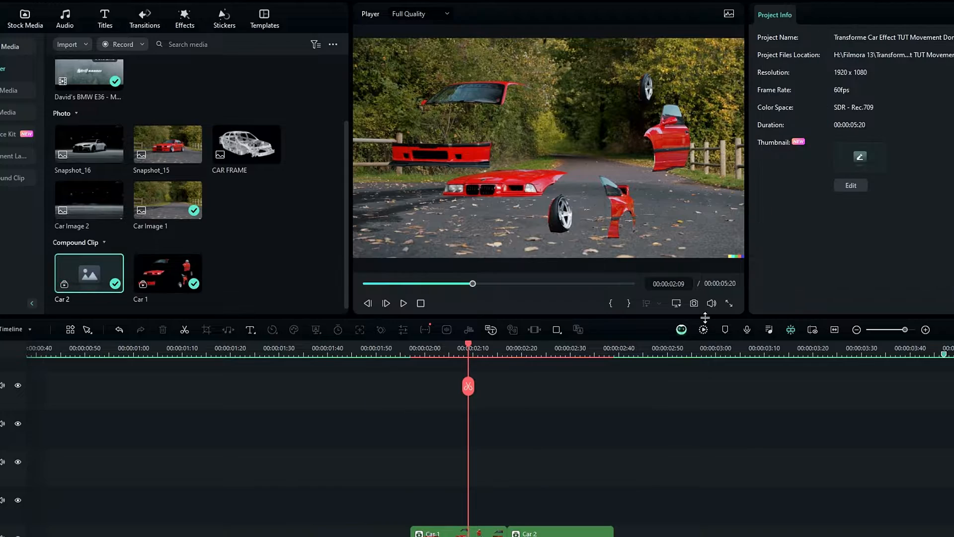
pyautogui.scroll(-3, 631, 497)
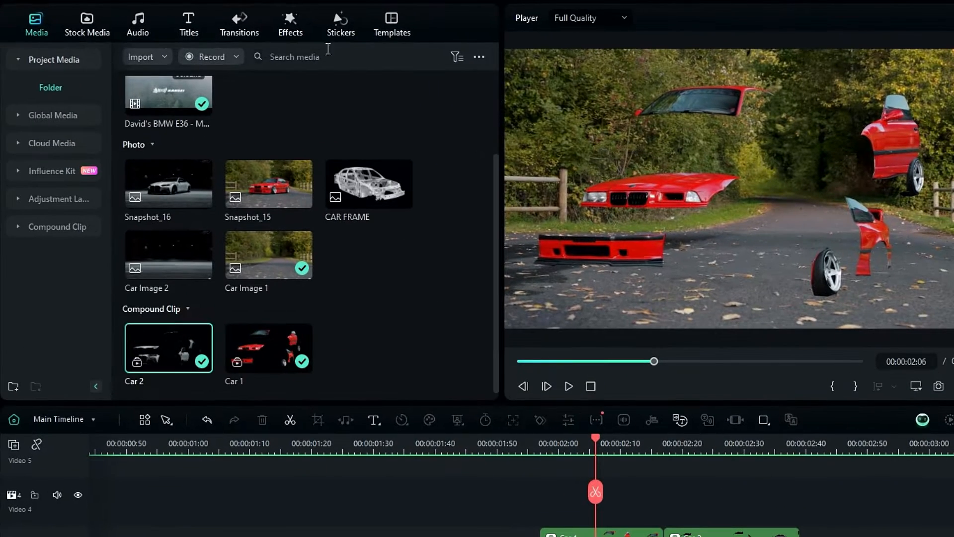
# Apply the Mild shake video effect to the Car 1 compound clip
pyautogui.click(290, 18)
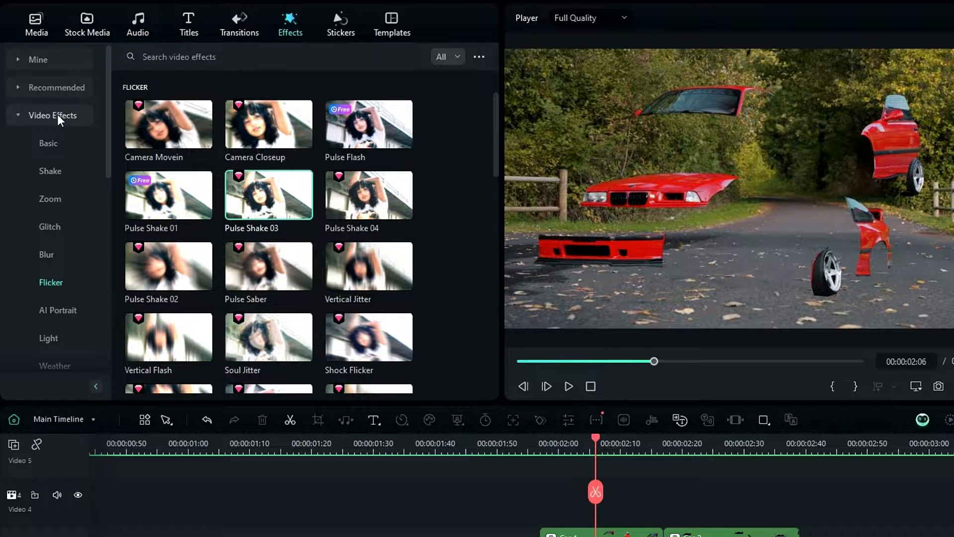
pyautogui.click(45, 175)
pyautogui.scroll(-10, 293, 203)
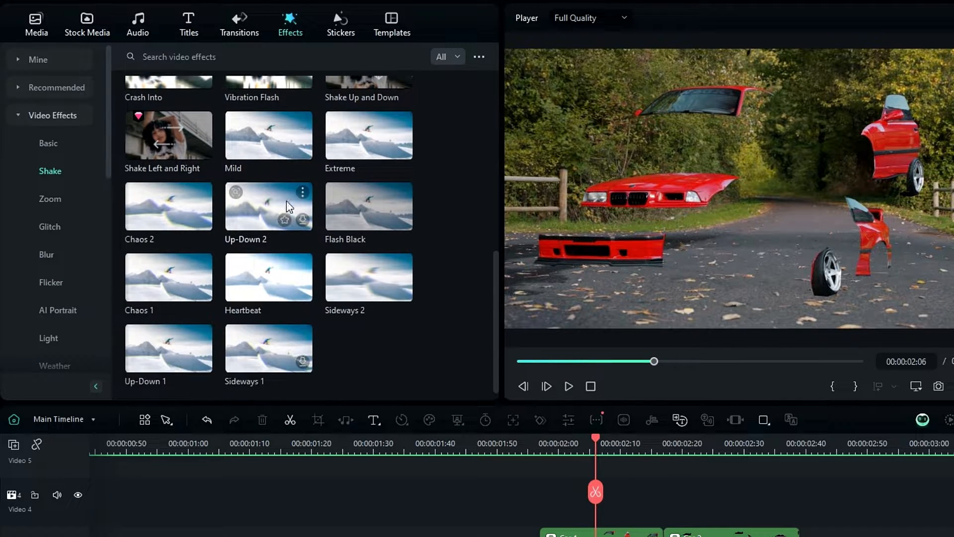
pyautogui.moveTo(267, 137); pyautogui.dragTo(514, 359)
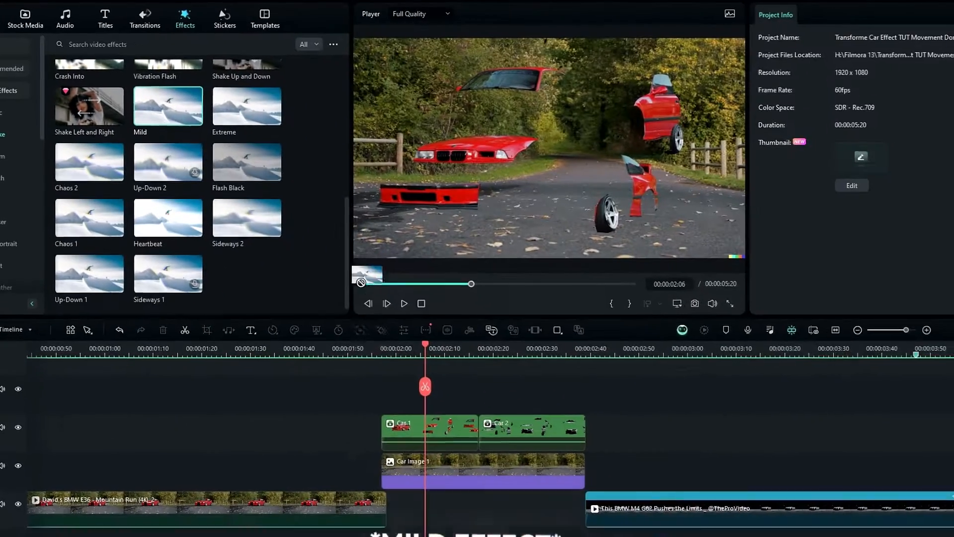
pyautogui.moveTo(361, 282); pyautogui.dragTo(417, 432)
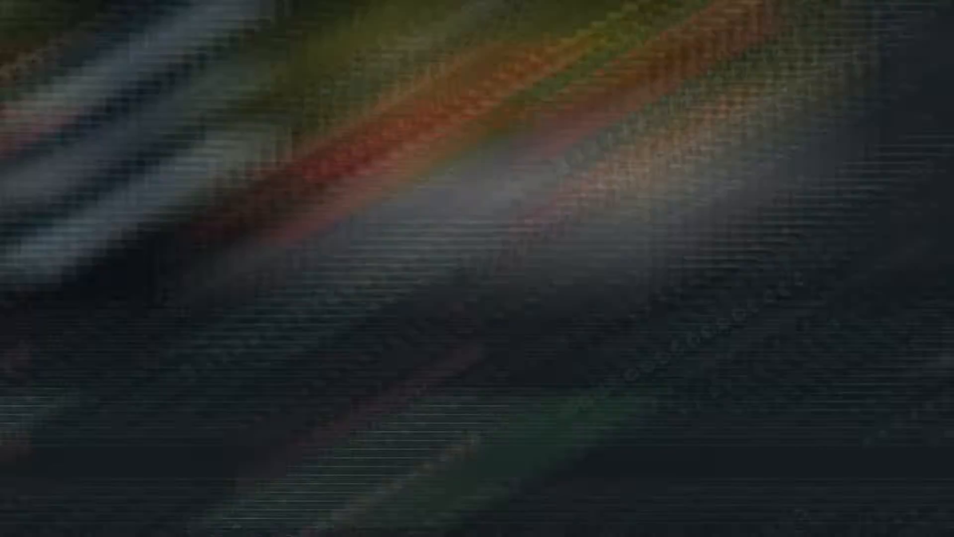
# Set Car 1's Mild effect to Frequency 3, Position X 0 and Position Y 0, and turn off RGB Separate
pyautogui.click(920, 15)
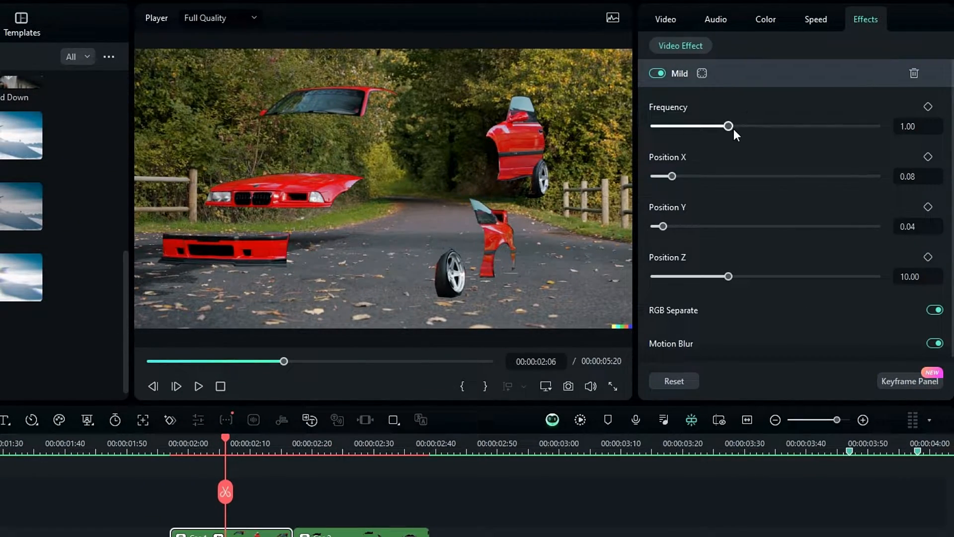
pyautogui.click(919, 129)
pyautogui.write('3')
pyautogui.press('Return')
pyautogui.click(908, 178)
pyautogui.write('0')
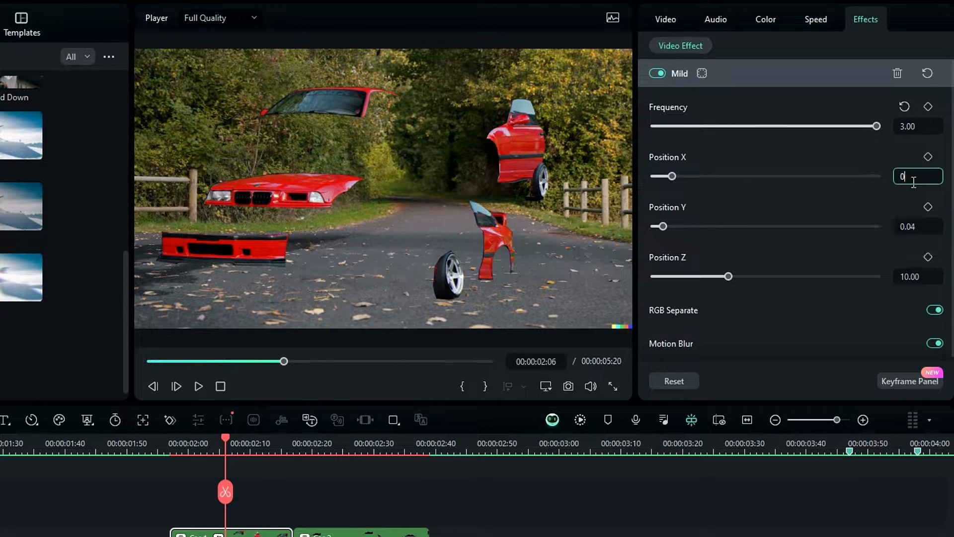
pyautogui.press('Return')
pyautogui.click(920, 227)
pyautogui.write('0')
pyautogui.press('Return')
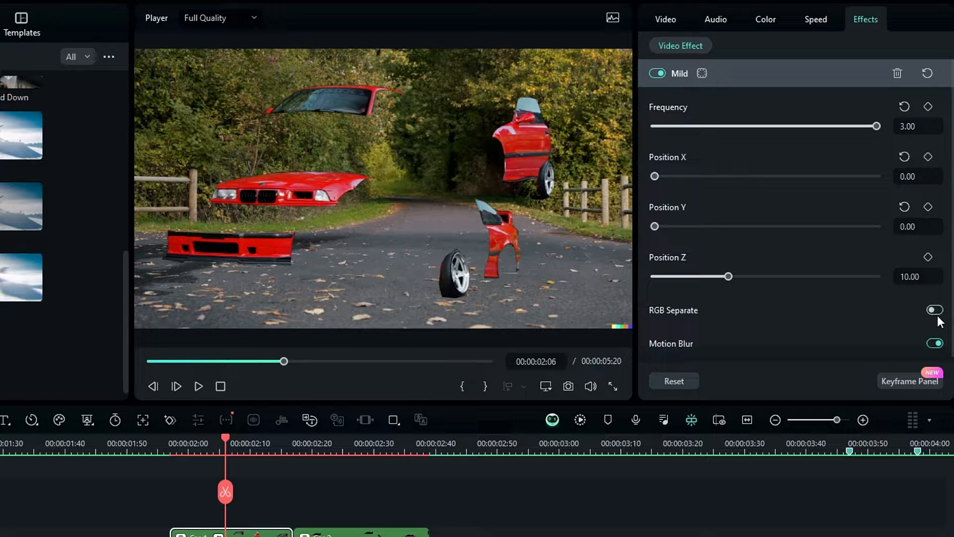
pyautogui.scroll(-1, 904, 316)
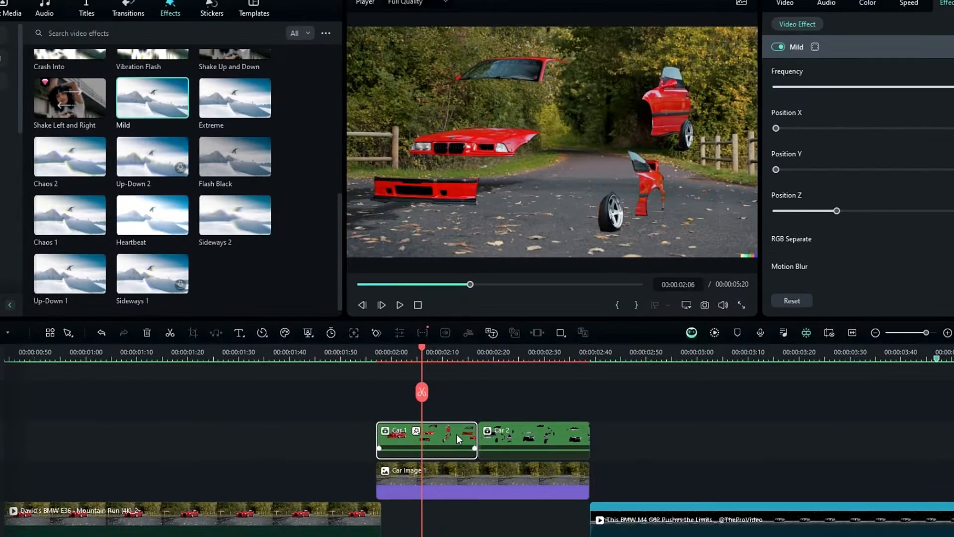
# Copy the Mild shake effect from the Car 1 compound clip and paste it onto Car 2
pyautogui.rightClick(267, 535)
pyautogui.moveTo(661, 241)
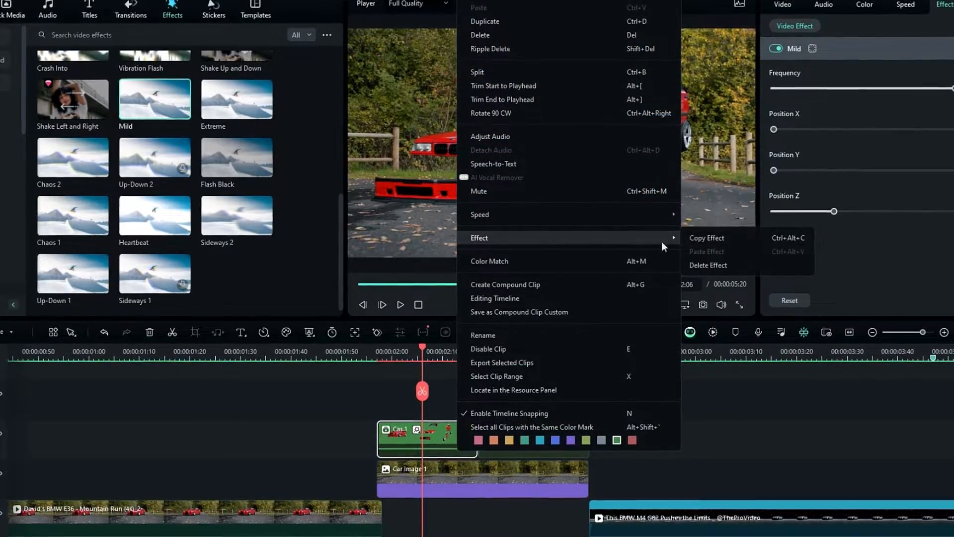
pyautogui.click(693, 238)
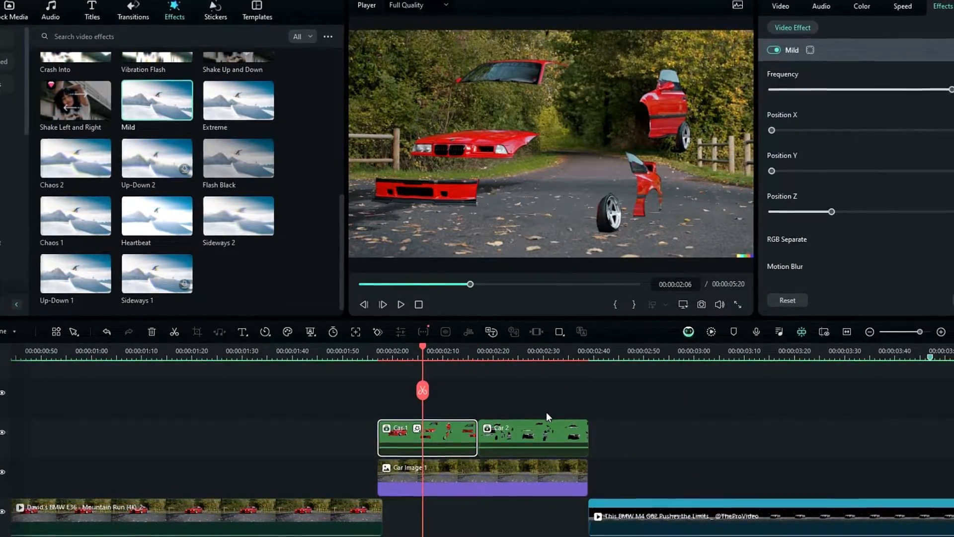
pyautogui.click(538, 428)
pyautogui.rightClick(537, 428)
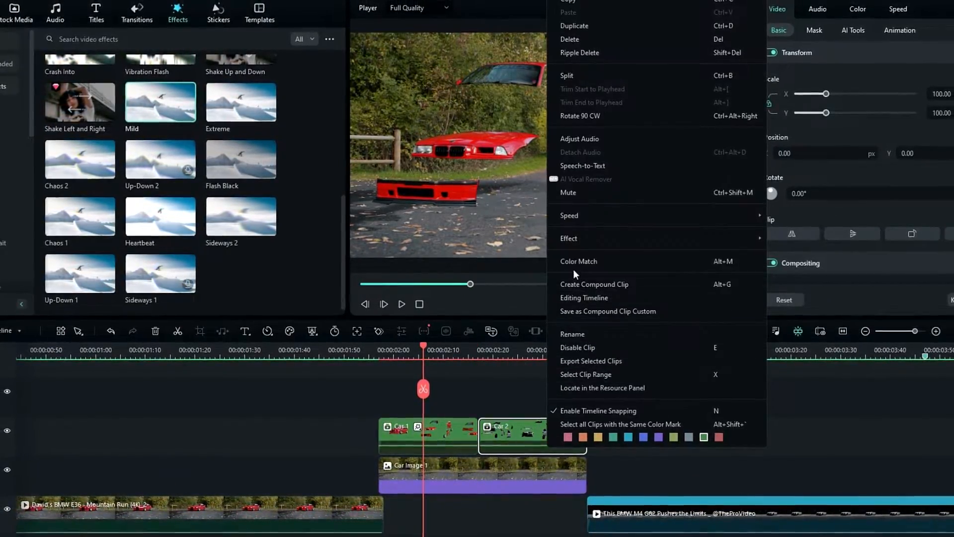
pyautogui.moveTo(578, 239)
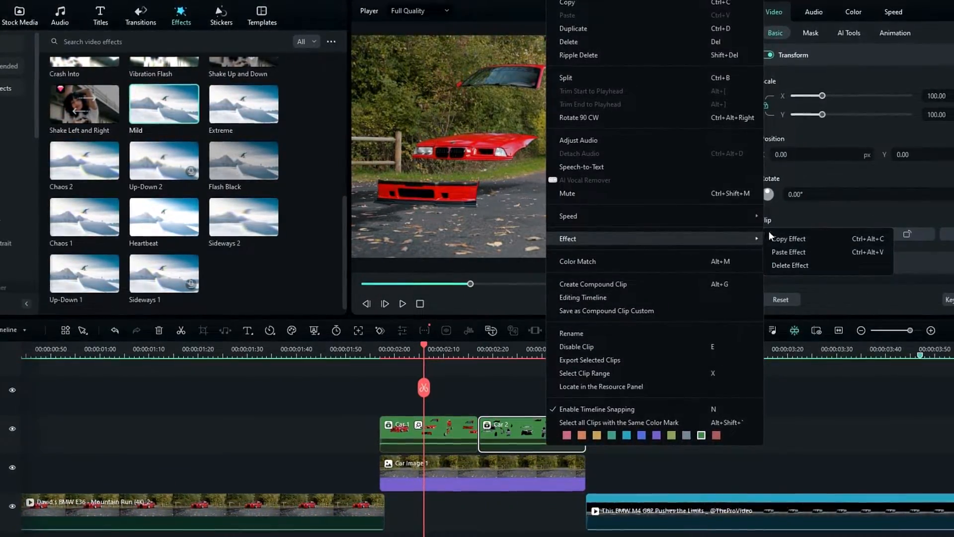
pyautogui.click(791, 251)
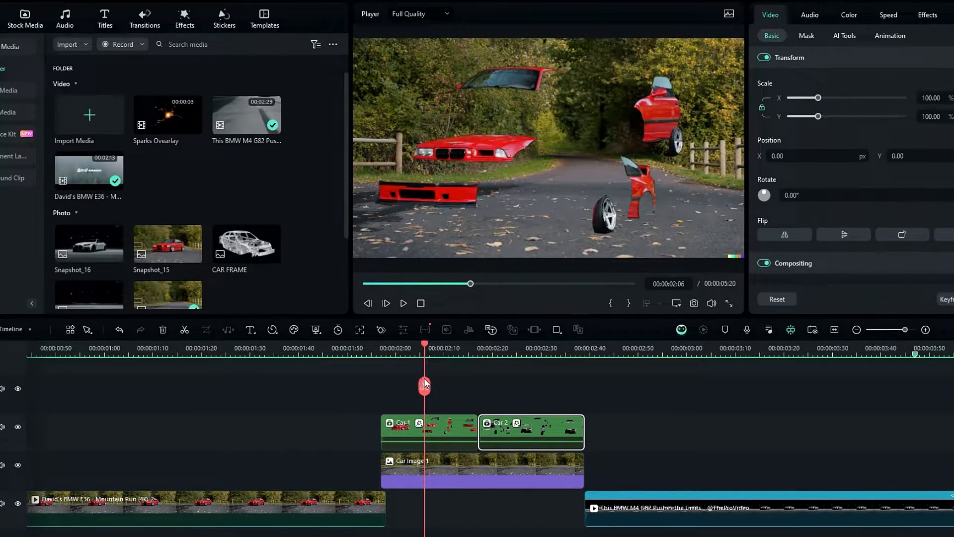
# Place the CAR FRAME image on a track between the car compound clips and Car Image 1, trimmed to end with the Car 2 clip
pyautogui.moveTo(424, 386)
pyautogui.mouseDown()
pyautogui.moveTo(552, 385)
pyautogui.moveTo(413, 372)
pyautogui.mouseUp()
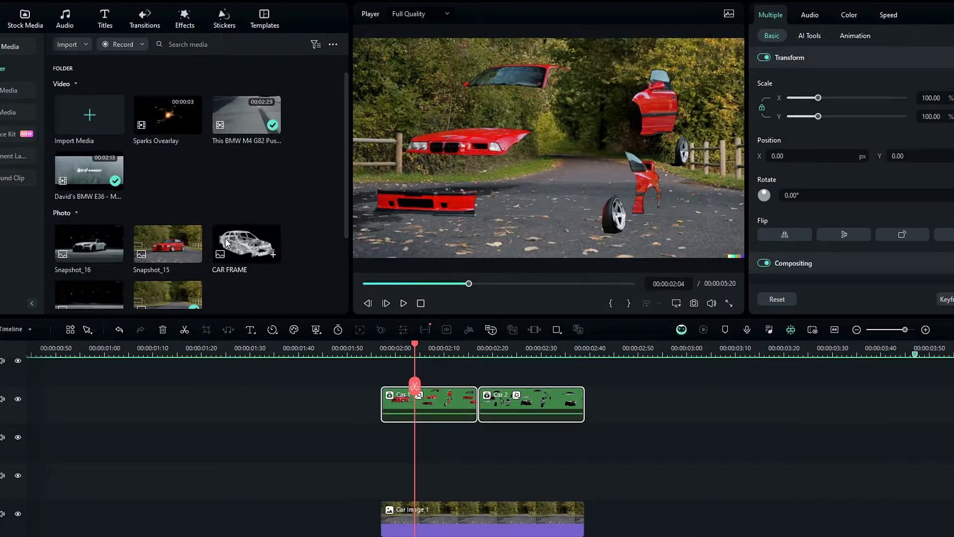
pyautogui.moveTo(367, 310); pyautogui.dragTo(558, 536)
pyautogui.moveTo(360, 422); pyautogui.dragTo(354, 419)
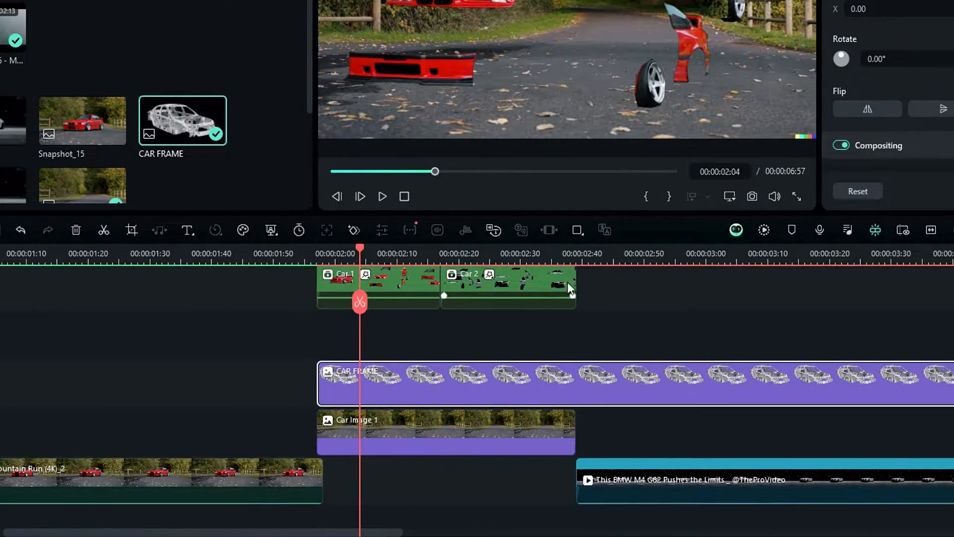
pyautogui.press('Down')
pyautogui.press('Down')
pyautogui.press('Down')
pyautogui.press('Up')
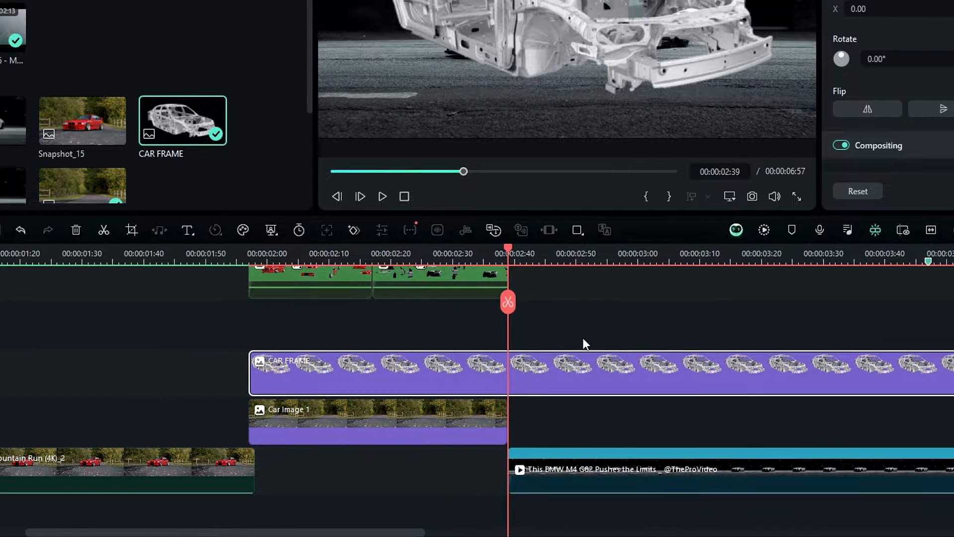
pyautogui.hotkey('alt', ']')
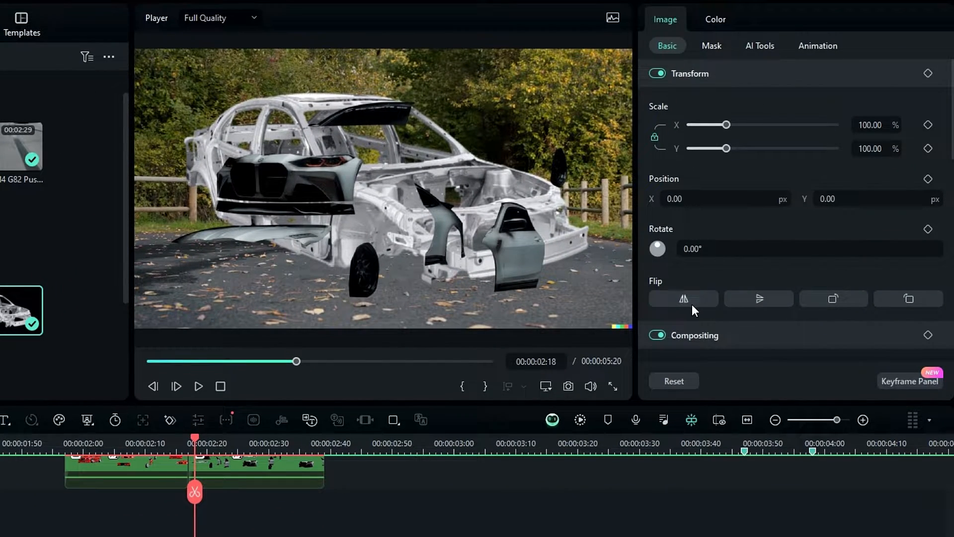
# Flip the CAR FRAME image horizontally and set its scale to 20%
pyautogui.click(692, 304)
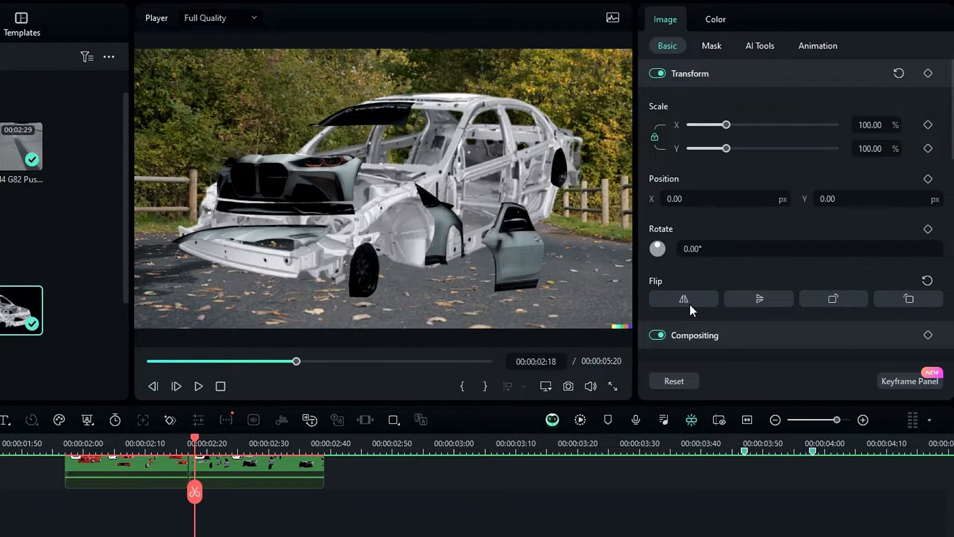
pyautogui.click(891, 123)
pyautogui.write('20')
pyautogui.press('Return')
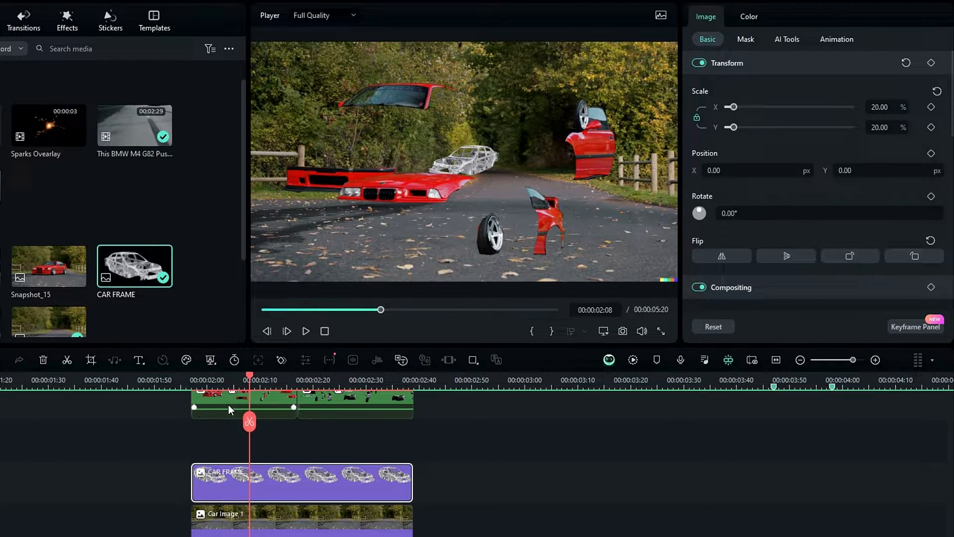
# Keyframe CAR FRAME's transform at 00:00:01:59 with scale 20%, position X -163 and Y -88, and rotation -30°
pyautogui.click(85, 443)
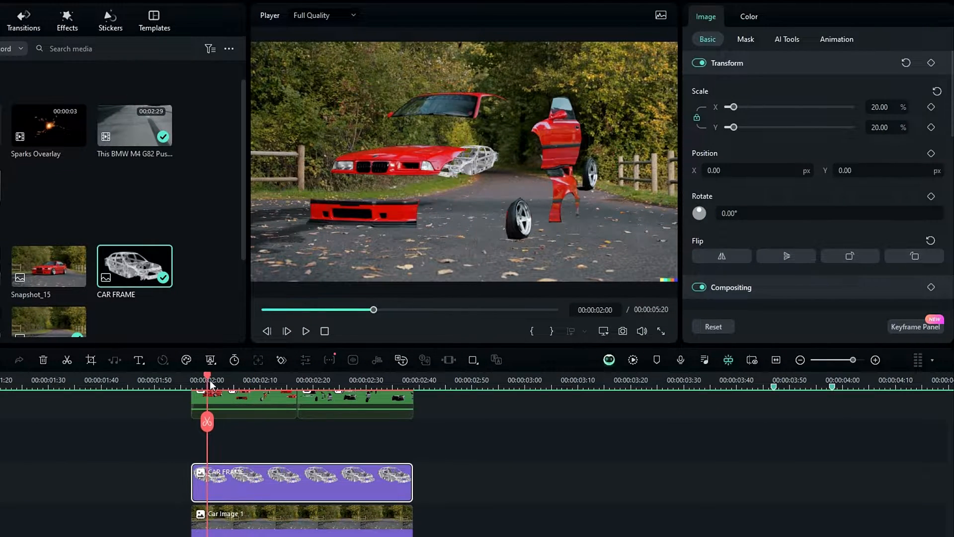
pyautogui.press('Left')
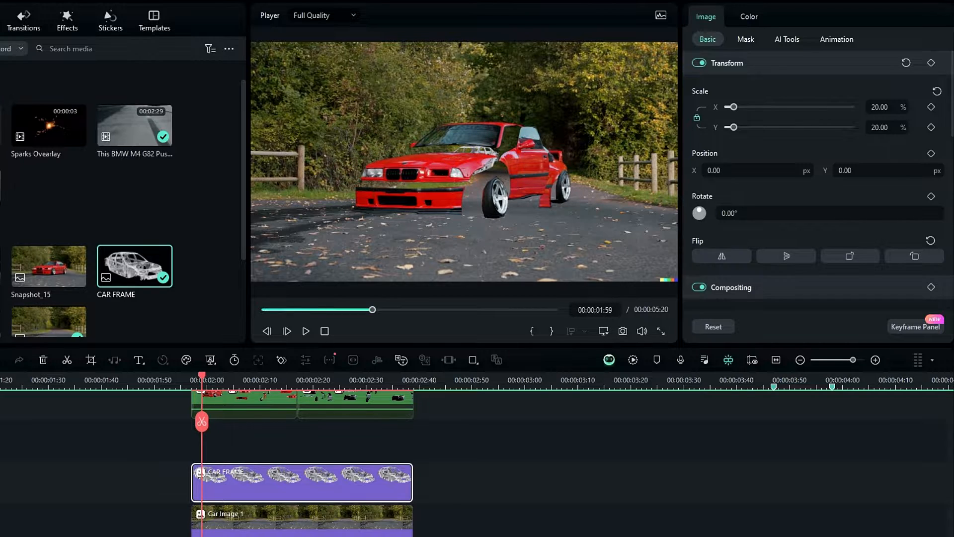
pyautogui.click(932, 107)
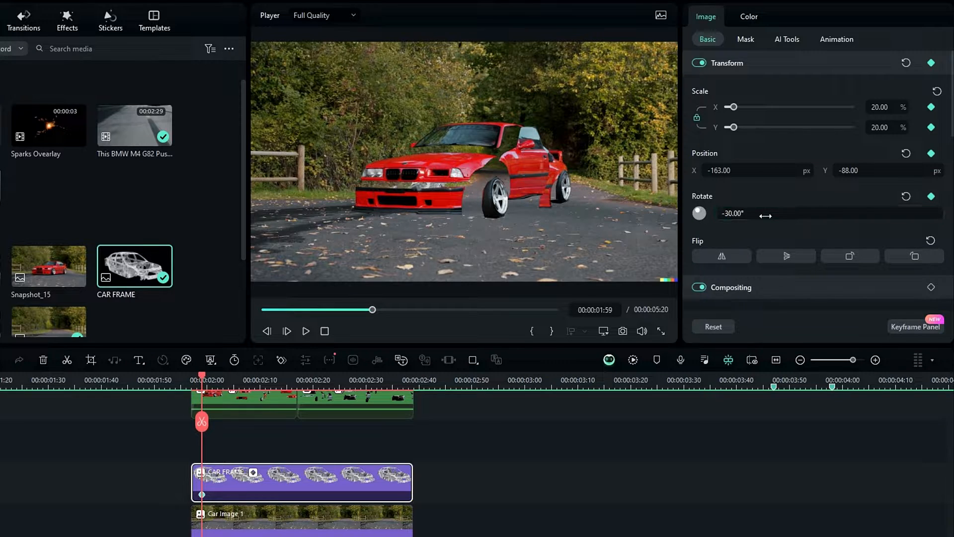
# At 00:00:02:10, set CAR FRAME's scale to 55% and reset its position and rotation to 0
pyautogui.click(265, 382)
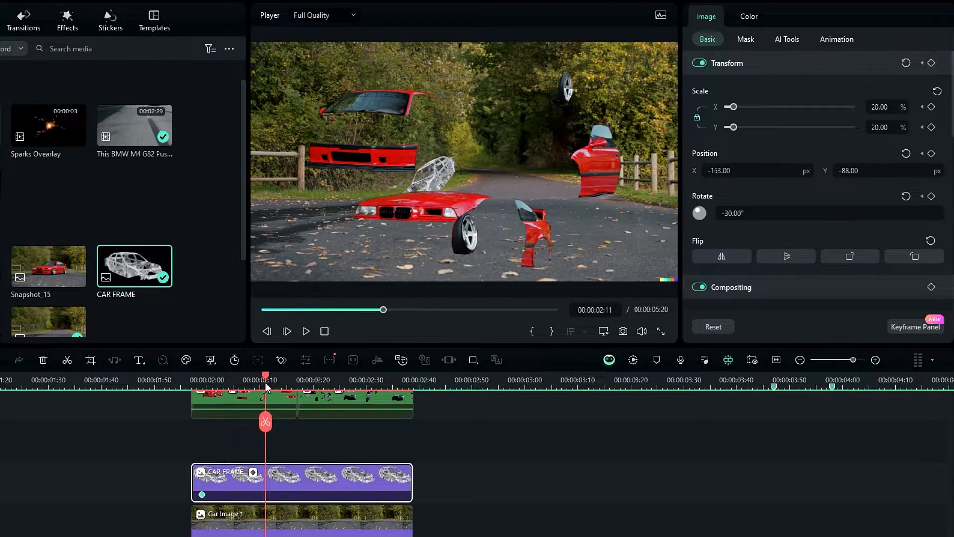
pyautogui.moveTo(265, 383); pyautogui.dragTo(260, 383)
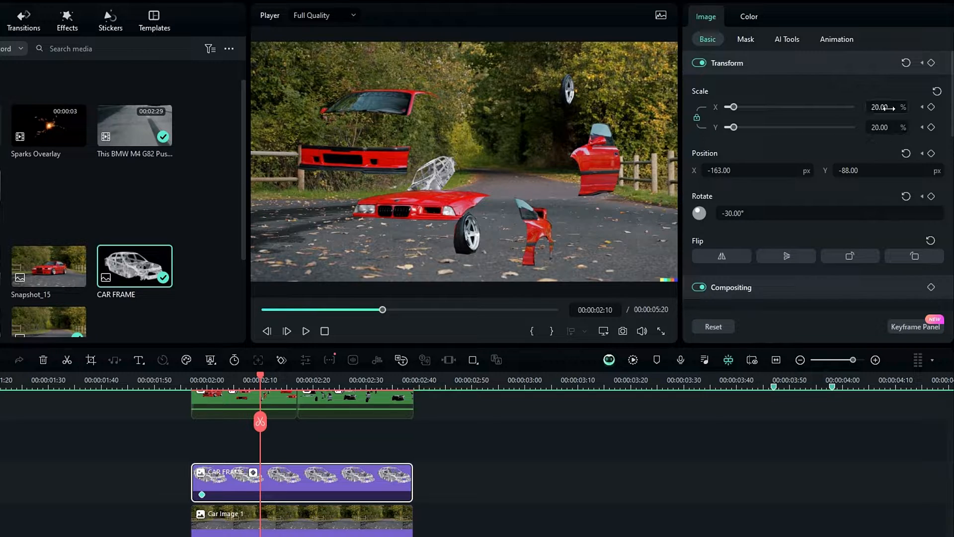
pyautogui.write('55')
pyautogui.press('Return')
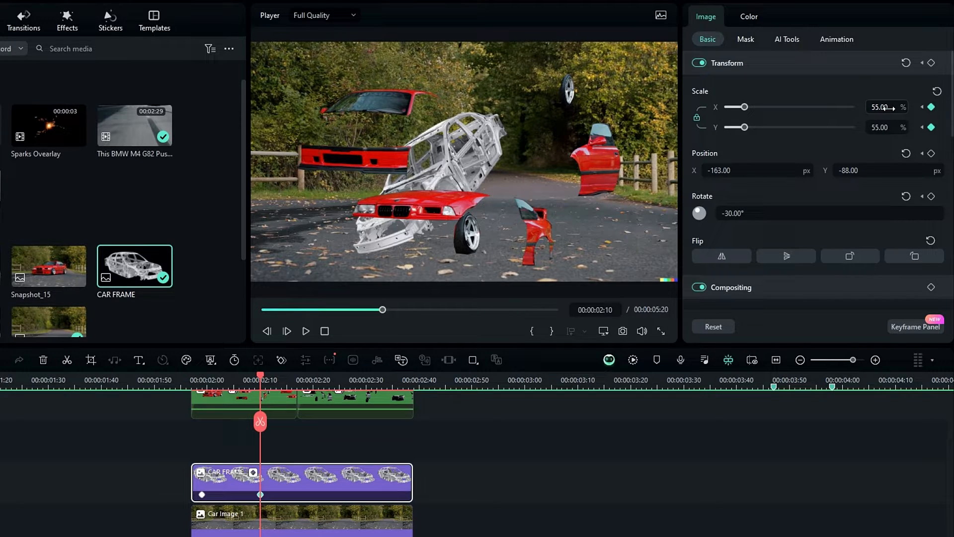
pyautogui.click(906, 155)
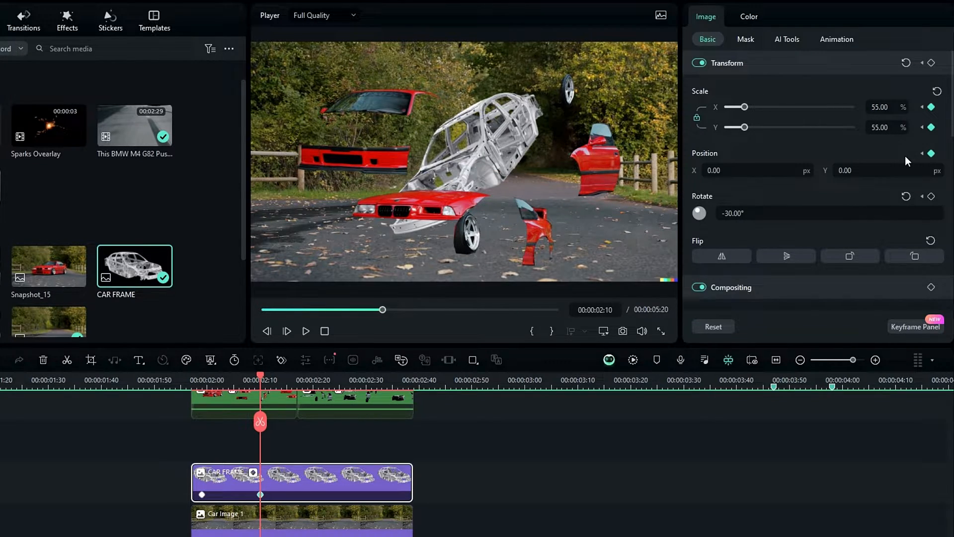
pyautogui.click(907, 197)
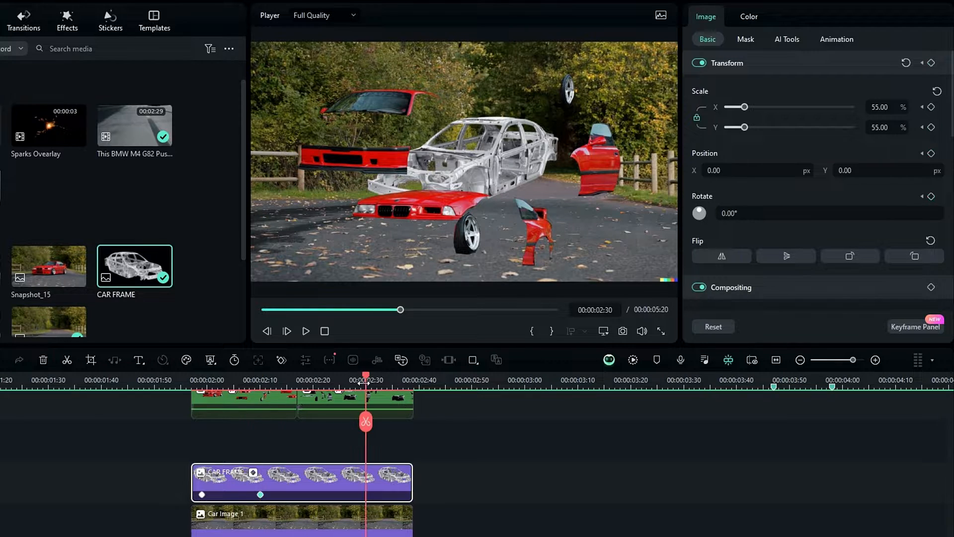
# Add a holding transform keyframe on CAR FRAME at 00:00:02:29, and set its scale to 20% at 00:00:02:37
pyautogui.moveTo(364, 382); pyautogui.dragTo(360, 383)
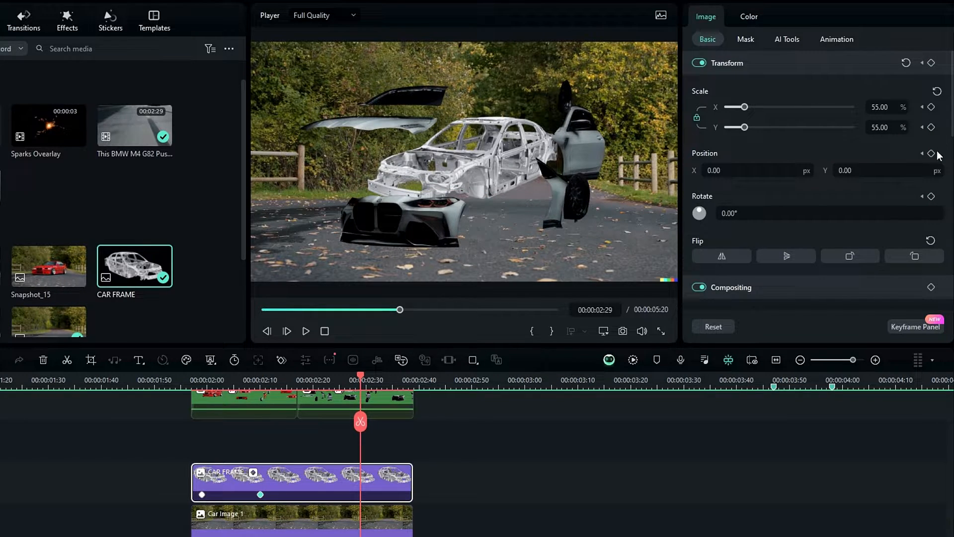
pyautogui.click(402, 387)
pyautogui.click(880, 107)
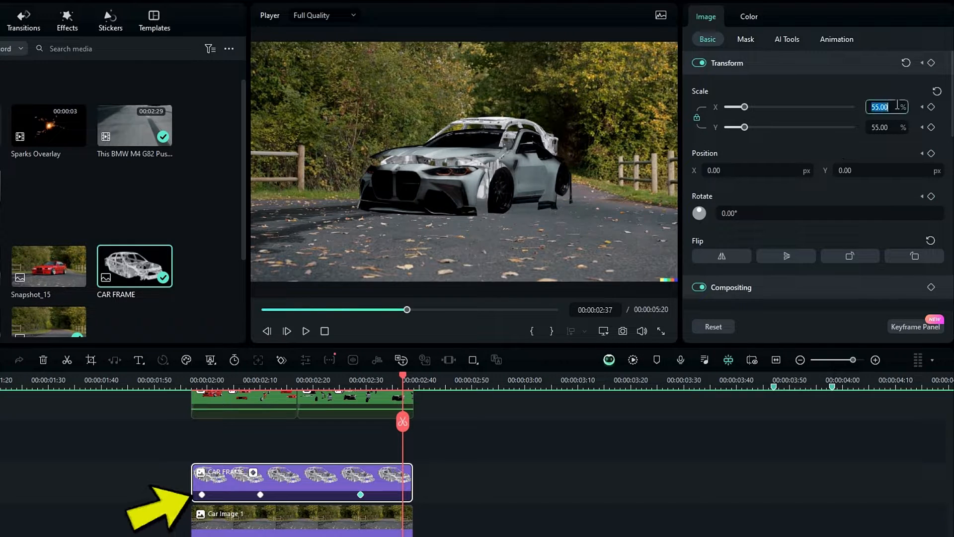
pyautogui.write('20')
pyautogui.press('Return')
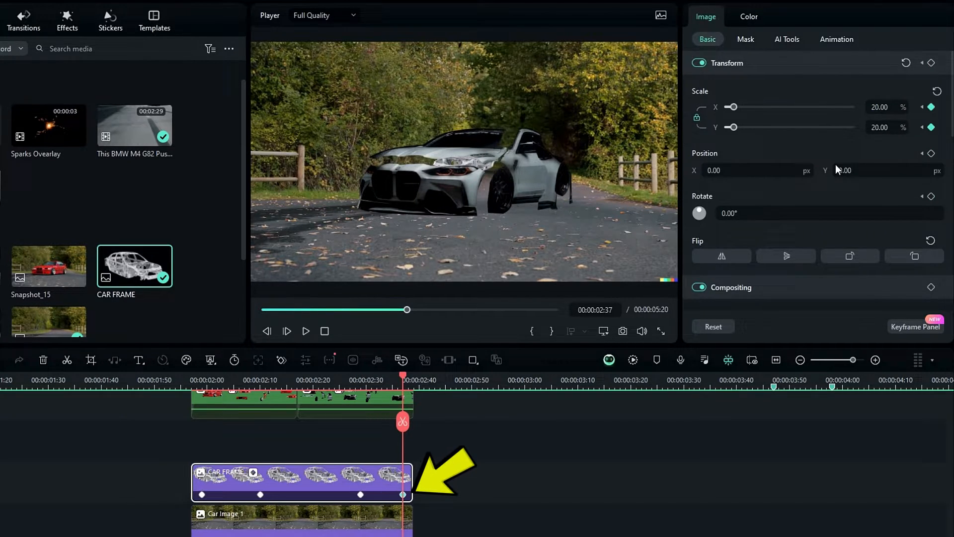
# At 00:00:02:37, set CAR FRAME's position to X -163 and Y -88 and its rotation to -15°
pyautogui.click(771, 170)
pyautogui.write('-63')
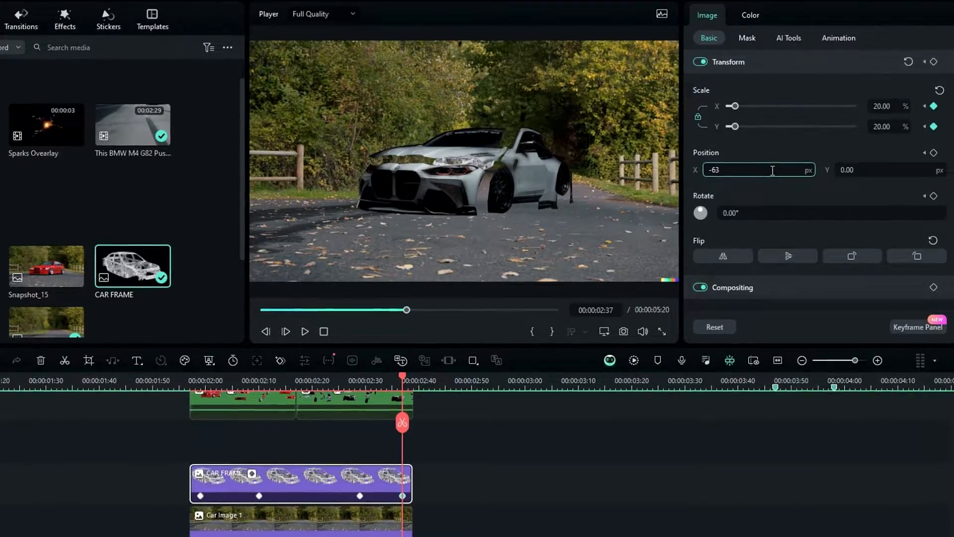
pyautogui.press('BackSpace')
pyautogui.press('BackSpace')
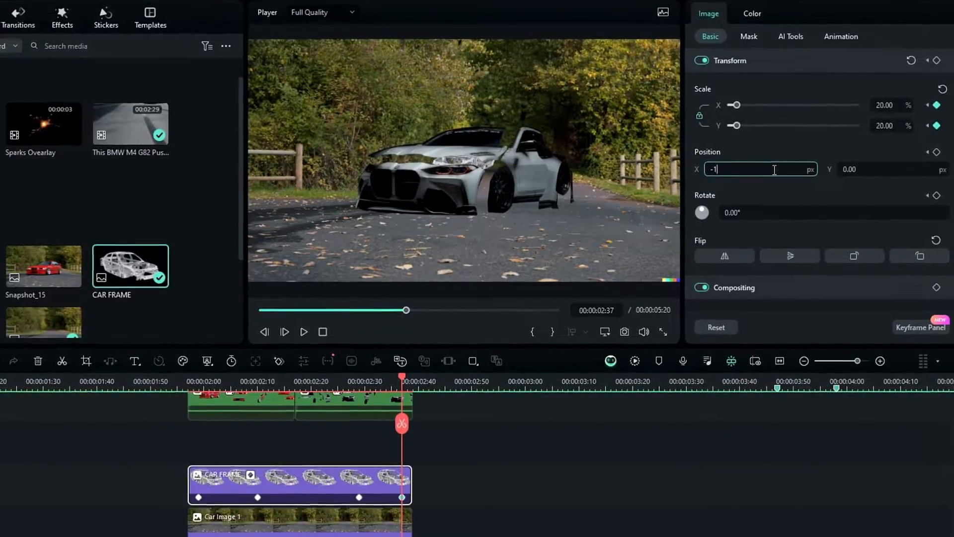
pyautogui.write('163')
pyautogui.press('Return')
pyautogui.click(860, 170)
pyautogui.write('-88')
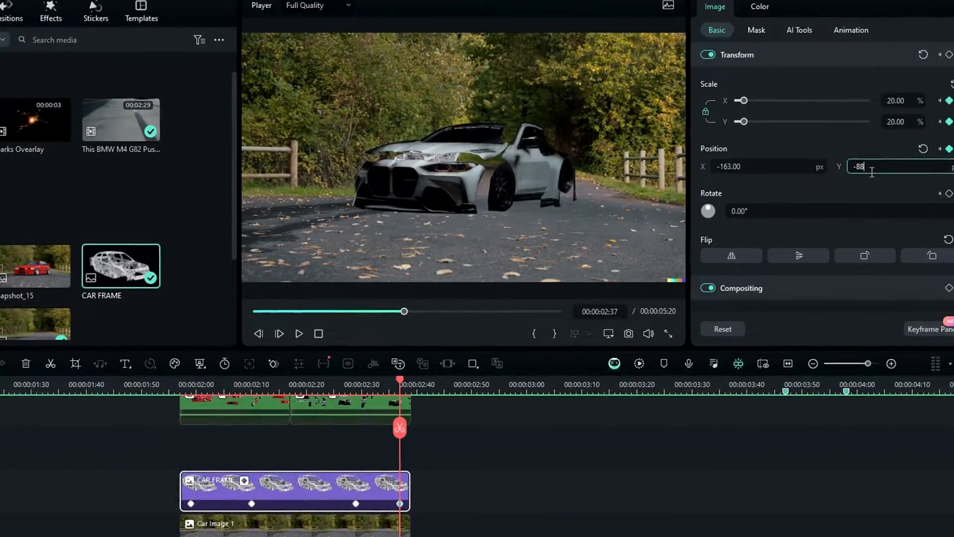
pyautogui.press('Return')
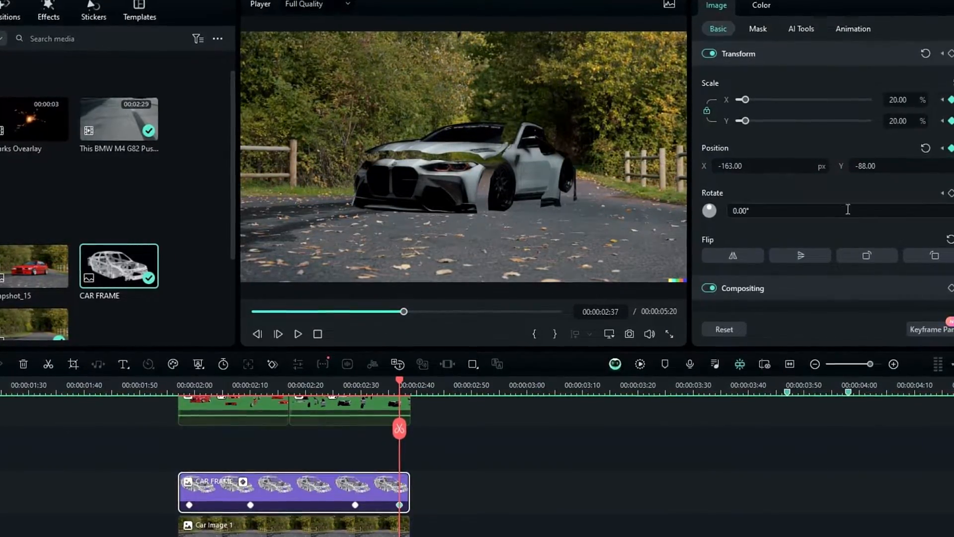
pyautogui.click(848, 209)
pyautogui.write('-15')
pyautogui.press('Return')
# Smooth all of CAR FRAME's scale, position and rotation keyframes with eased curves in the keyframe graph
pyautogui.click(378, 384)
pyautogui.moveTo(376, 384); pyautogui.dragTo(300, 403)
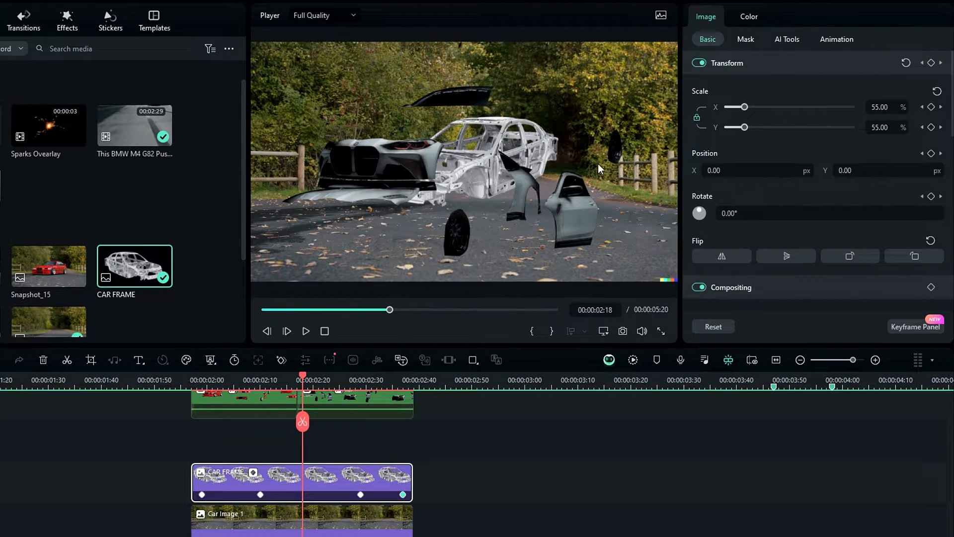
pyautogui.click(903, 326)
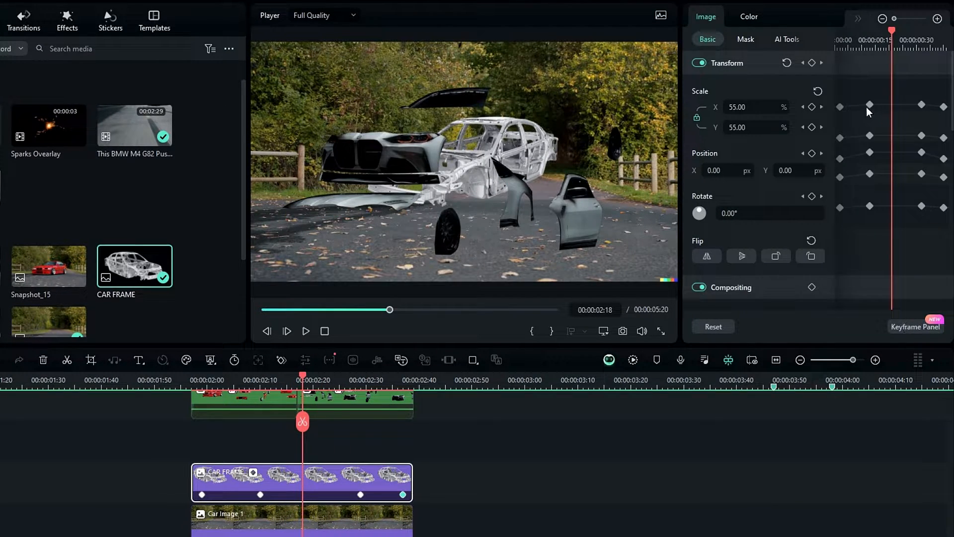
pyautogui.moveTo(836, 89); pyautogui.dragTo(950, 209)
pyautogui.rightClick(922, 206)
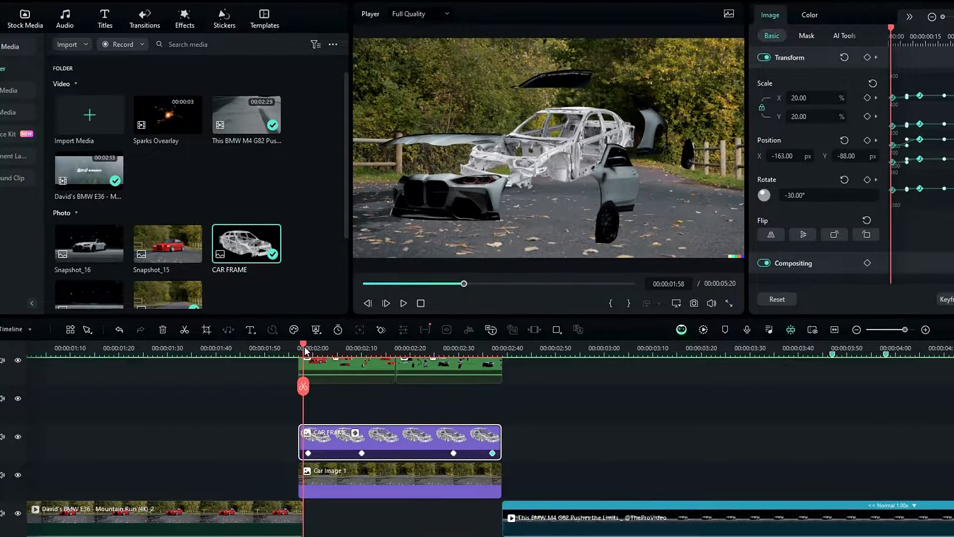
# Preview the car frame motion, and turn the CAR FRAME image into a compound clip named Car Frame
pyautogui.moveTo(340, 352); pyautogui.dragTo(411, 381)
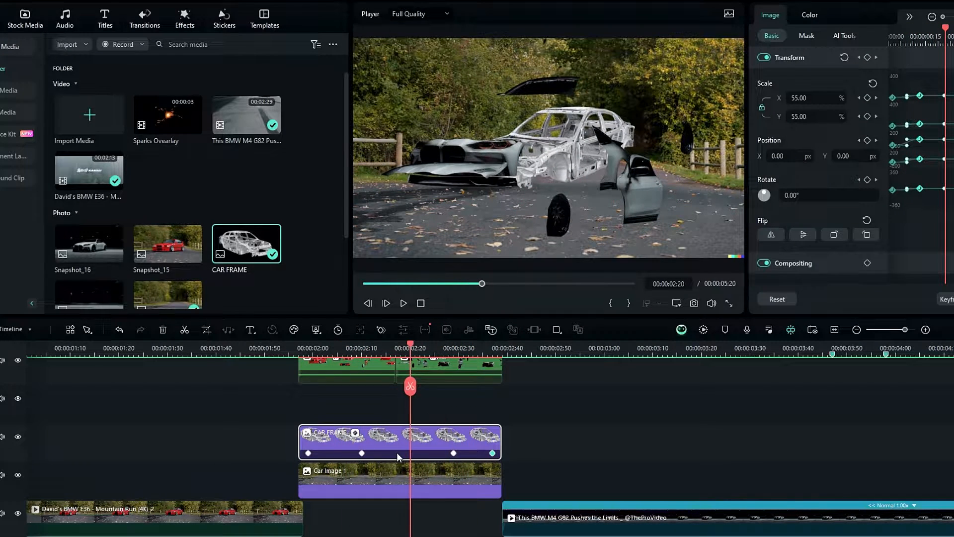
pyautogui.hotkey('alt', 'g')
pyautogui.write('Car')
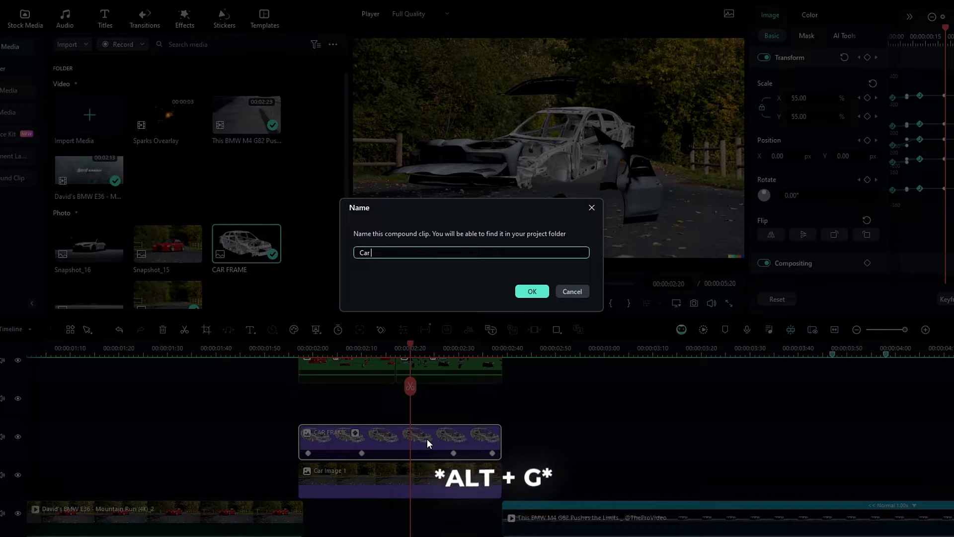
pyautogui.write(' Frame')
pyautogui.press('Return')
# Copy the effect from the Car 2 compound clip and paste it onto the Car Frame compound clip
pyautogui.click(584, 380)
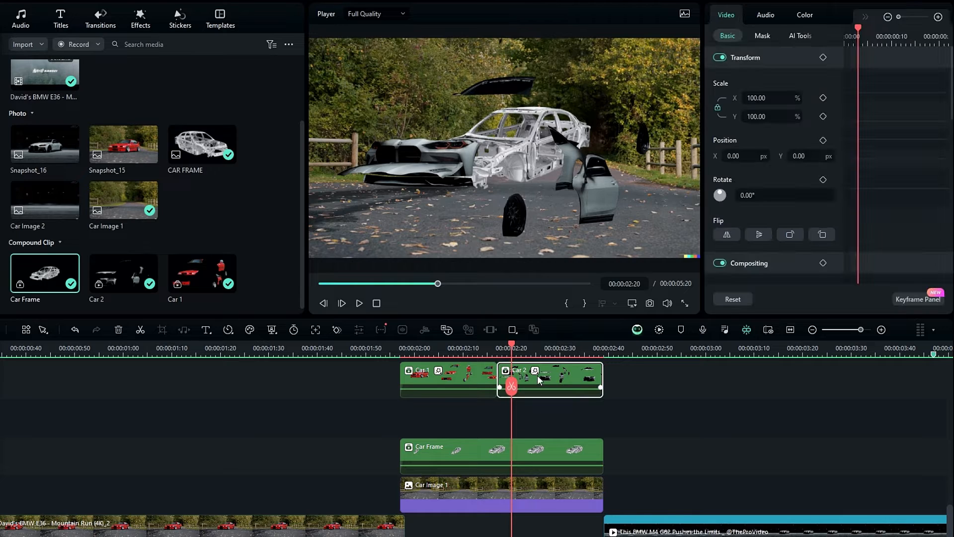
pyautogui.rightClick(540, 381)
pyautogui.moveTo(602, 239)
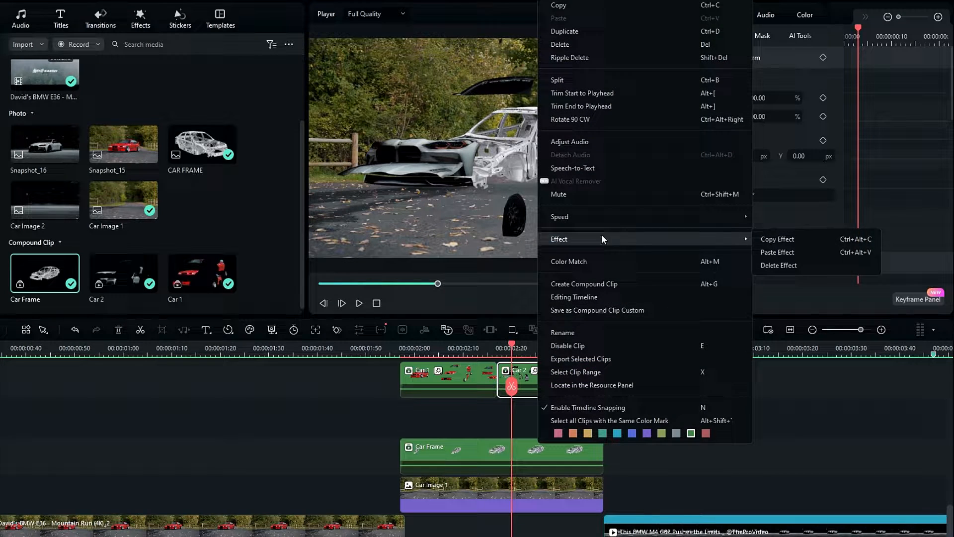
pyautogui.click(821, 239)
pyautogui.click(503, 455)
pyautogui.rightClick(503, 454)
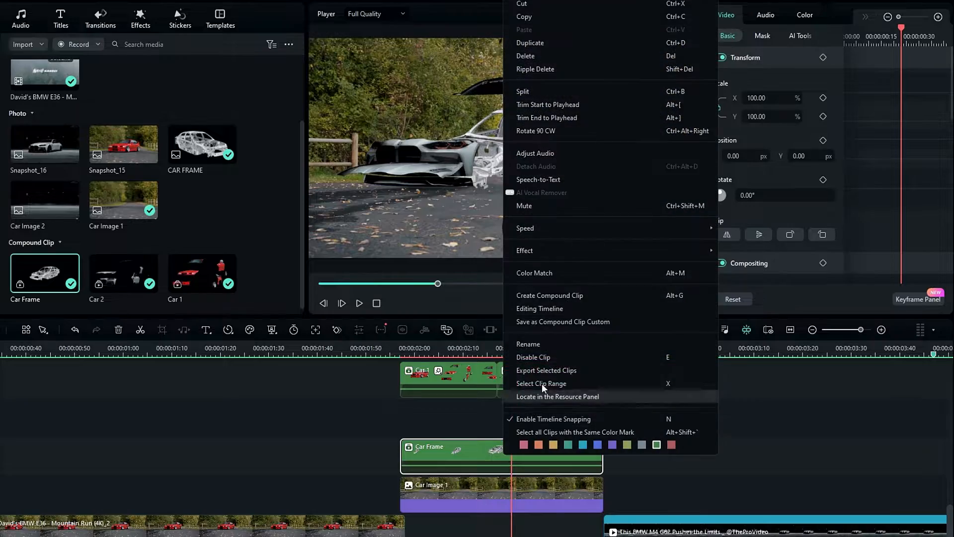
pyautogui.moveTo(563, 254)
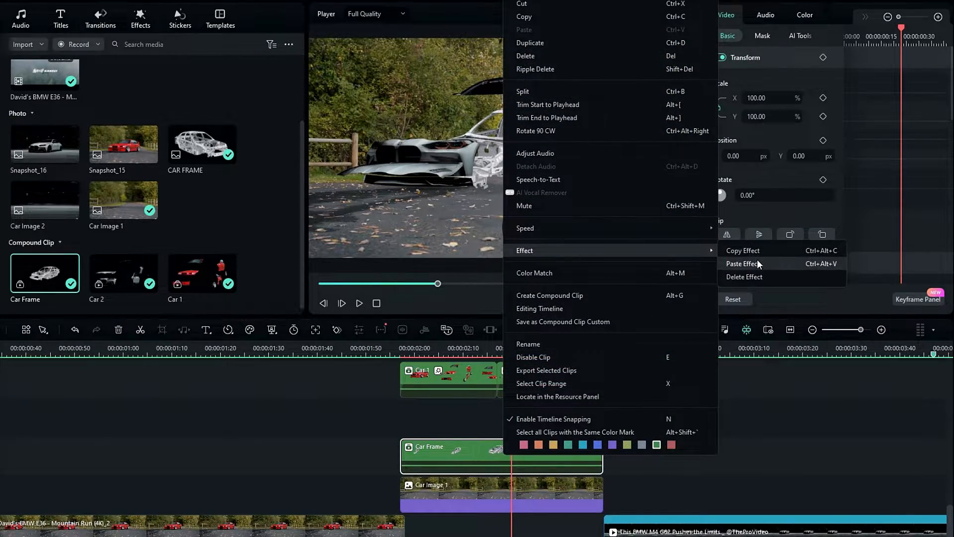
pyautogui.click(758, 264)
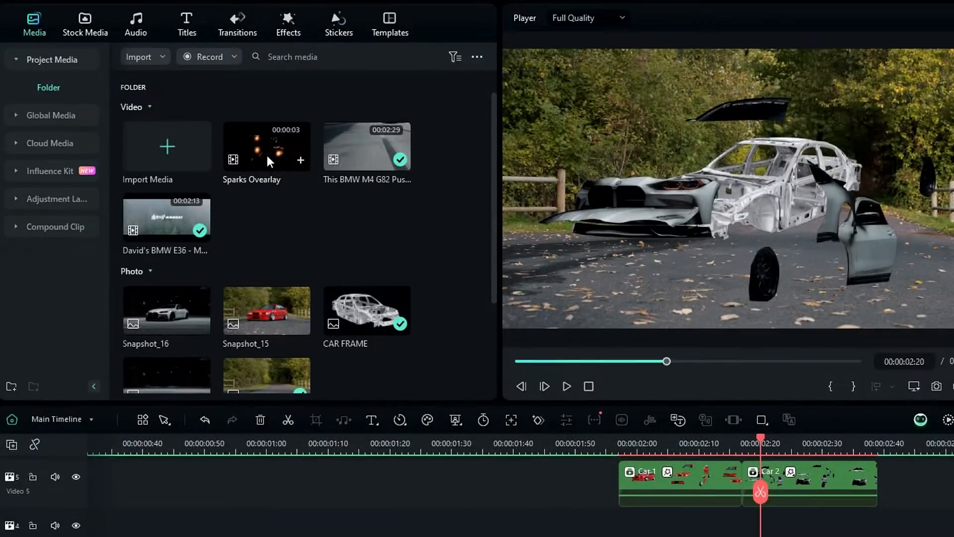
# Layer the Sparks Ovearlay clip above Car Frame, trimmed to end at 00:00:02:39, and set its blend mode to Screen
pyautogui.moveTo(125, 115); pyautogui.dragTo(409, 423)
pyautogui.click(603, 400)
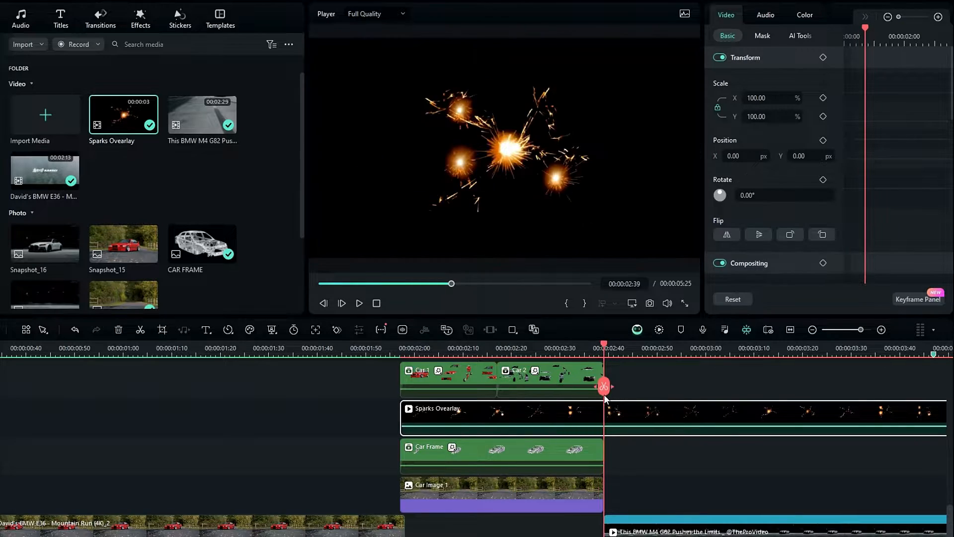
pyautogui.click(604, 394)
pyautogui.press('Delete')
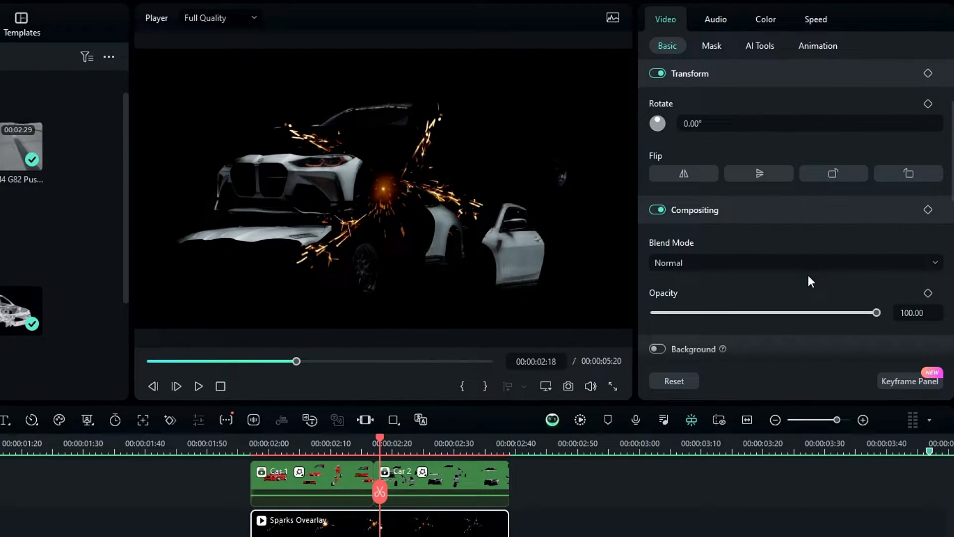
pyautogui.click(758, 263)
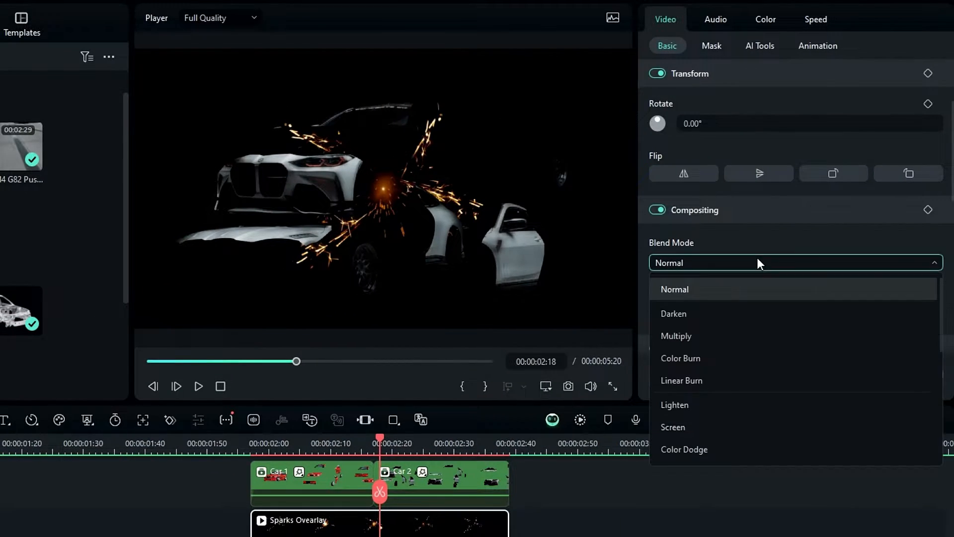
pyautogui.click(688, 423)
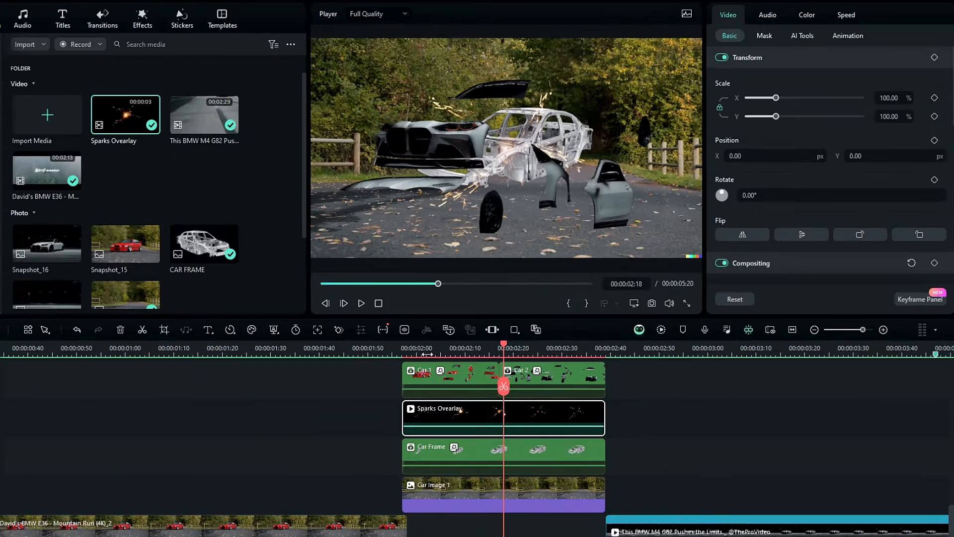
# At 00:00:02:00, set the Sparks Ovearlay scale to 20% and add scale and position keyframes
pyautogui.click(416, 354)
pyautogui.click(888, 98)
pyautogui.write('20')
pyautogui.press('Return')
pyautogui.click(935, 98)
pyautogui.click(934, 140)
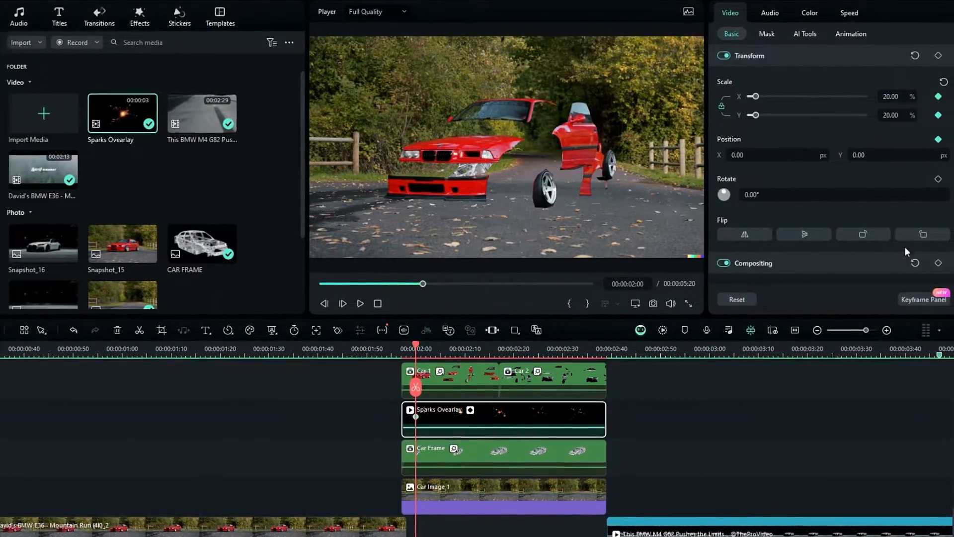
# Return the Sparks Ovearlay scale to 100% at 00:00:02:10, and add a holding keyframe at about 00:00:02:30
pyautogui.click(465, 354)
pyautogui.click(943, 81)
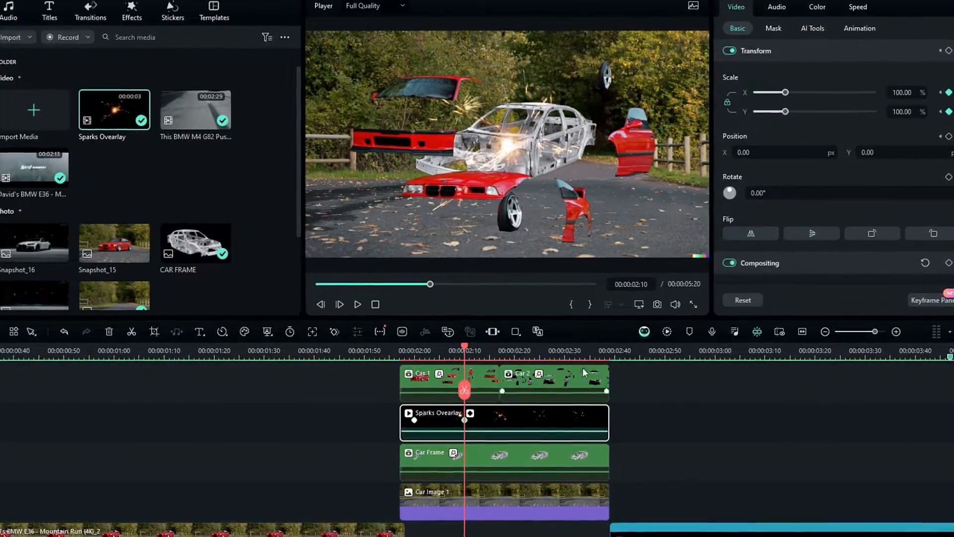
pyautogui.moveTo(552, 357)
pyautogui.mouseDown()
pyautogui.moveTo(548, 368)
pyautogui.moveTo(565, 368)
pyautogui.mouseUp()
pyautogui.click(949, 93)
# Reduce the Sparks Ovearlay scale at 00:00:02:37 and preview the sparks animation
pyautogui.click(601, 359)
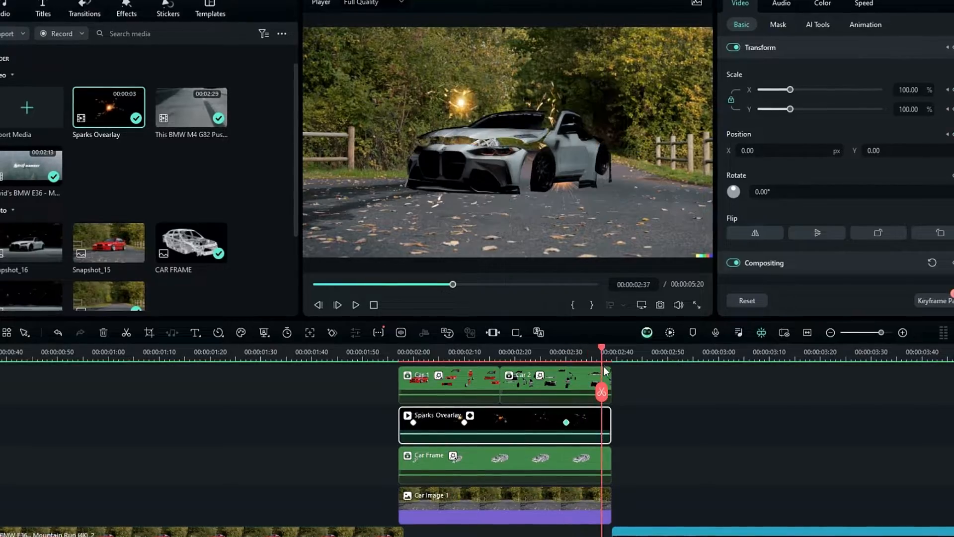
pyautogui.click(917, 109)
pyautogui.write('2')
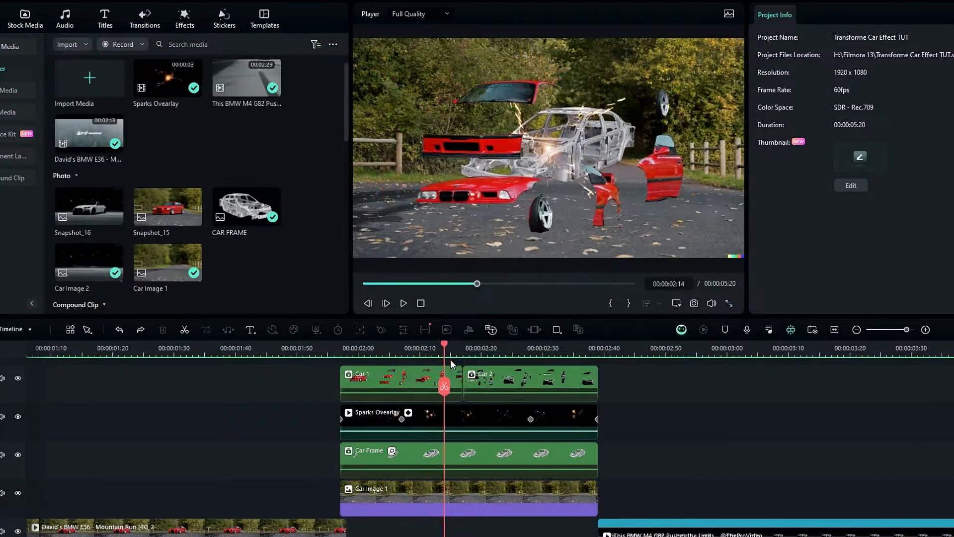
pyautogui.moveTo(450, 360); pyautogui.dragTo(382, 372)
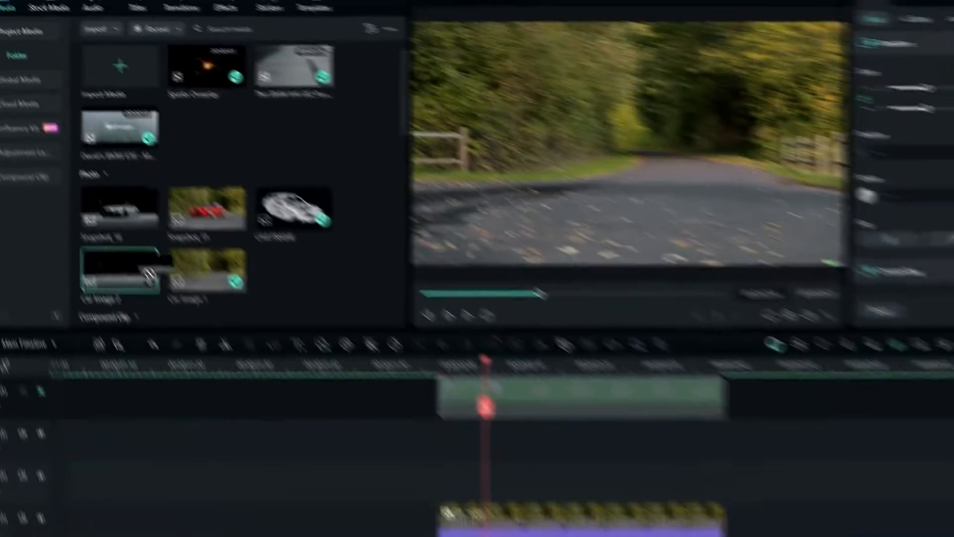
# Place Car Image 2 on the track above Car Image 1 and trim its end to 00:00:02:39
pyautogui.moveTo(149, 274); pyautogui.dragTo(471, 476)
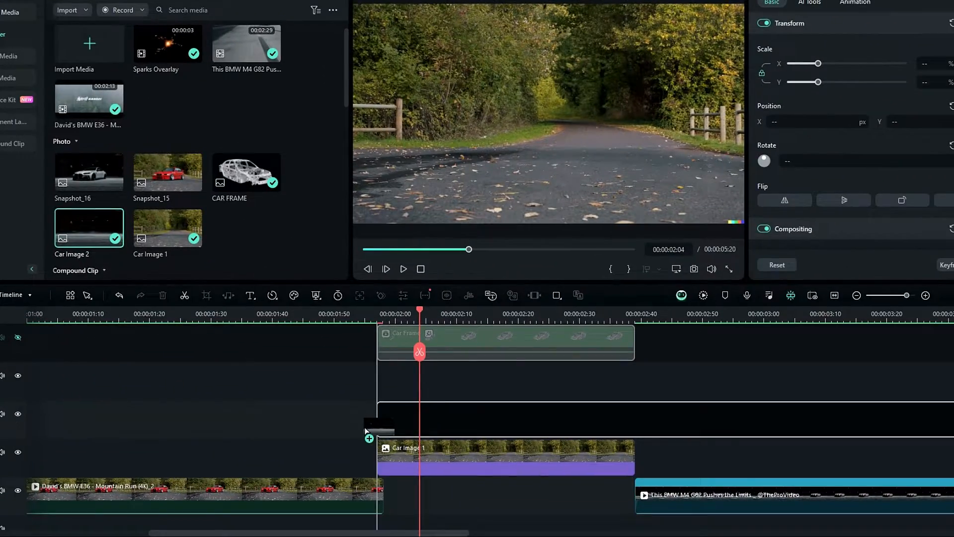
pyautogui.moveTo(366, 431); pyautogui.dragTo(571, 420)
pyautogui.hotkey('alt', ']')
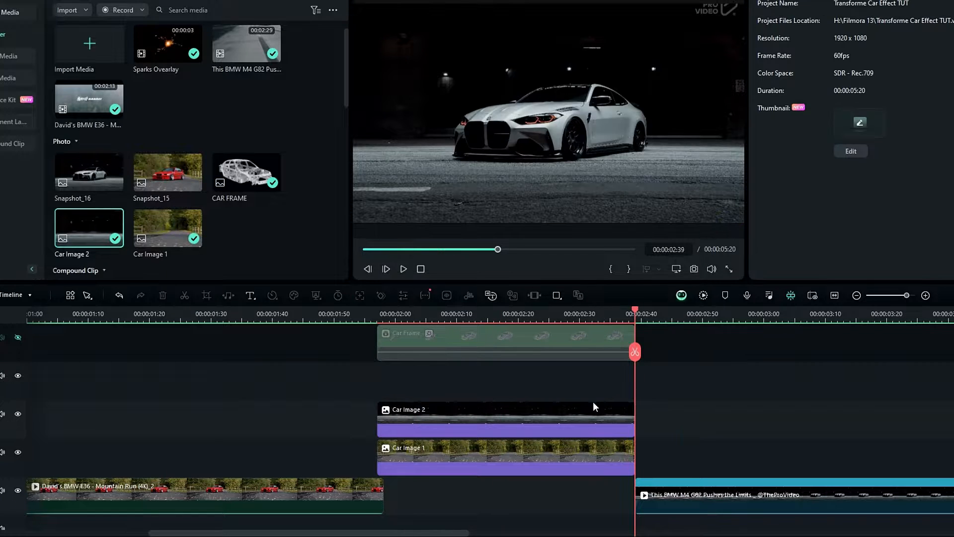
# Cut away the part of Car Image 2 before 00:00:02:17 so the clip starts at the car changeover
pyautogui.scroll(3, 526, 430)
pyautogui.click(511, 316)
pyautogui.click(535, 462)
pyautogui.scroll(-1, 489, 360)
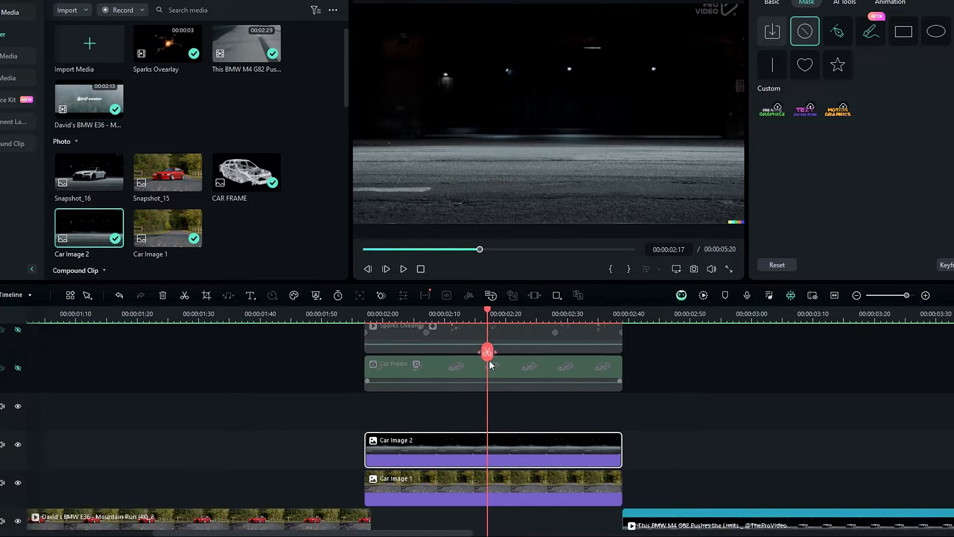
pyautogui.click(456, 449)
pyautogui.press('Delete')
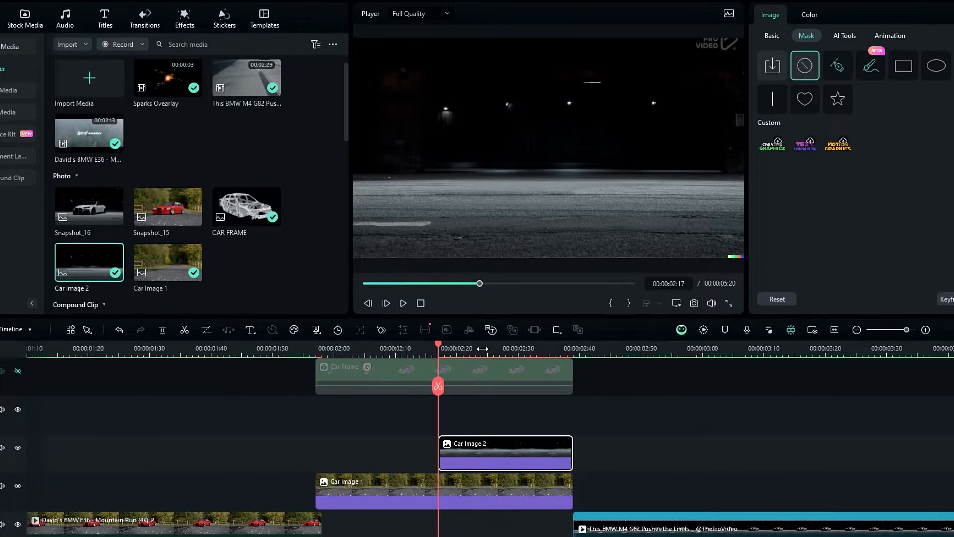
# Draw a closed four-point mask on Car Image 2 around the dark background above the road's horizon line
pyautogui.scroll(-1, 556, 137)
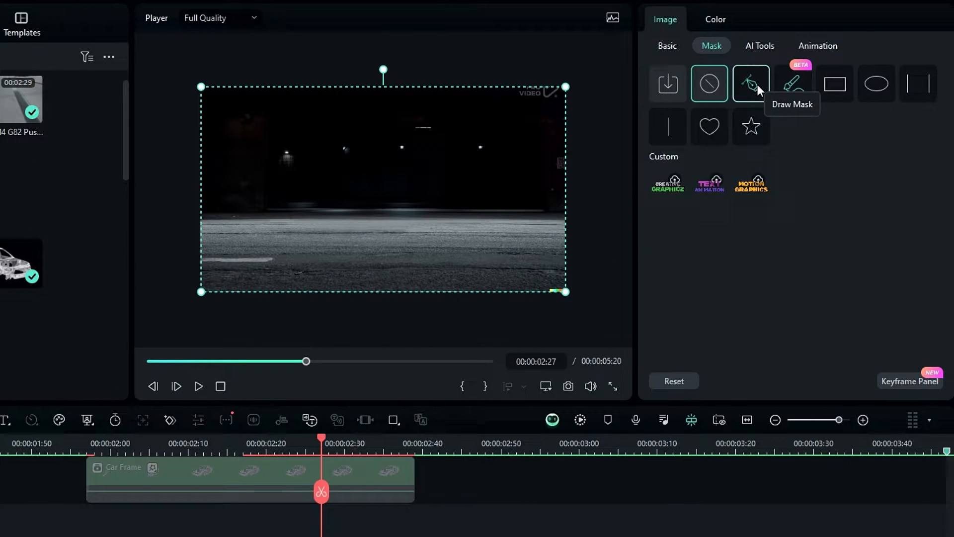
pyautogui.click(752, 84)
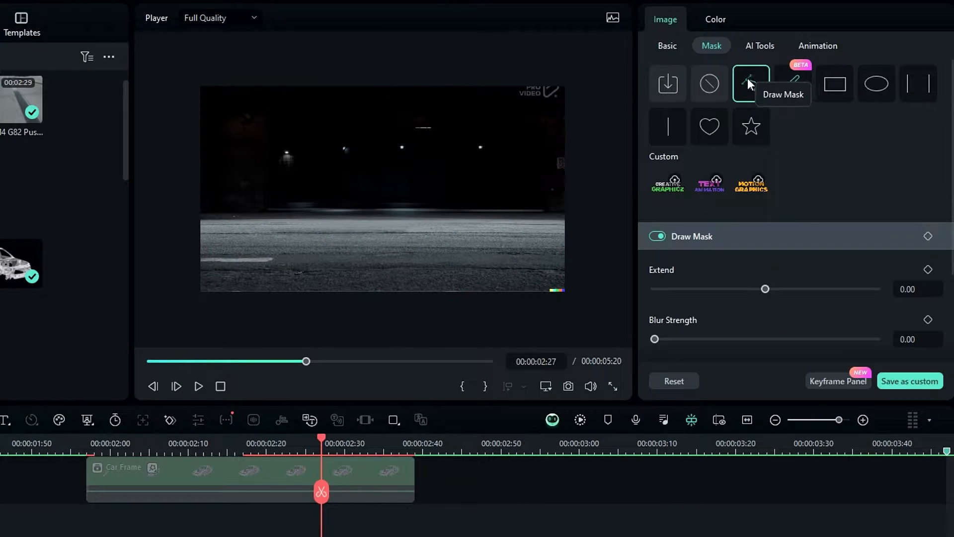
pyautogui.click(282, 215)
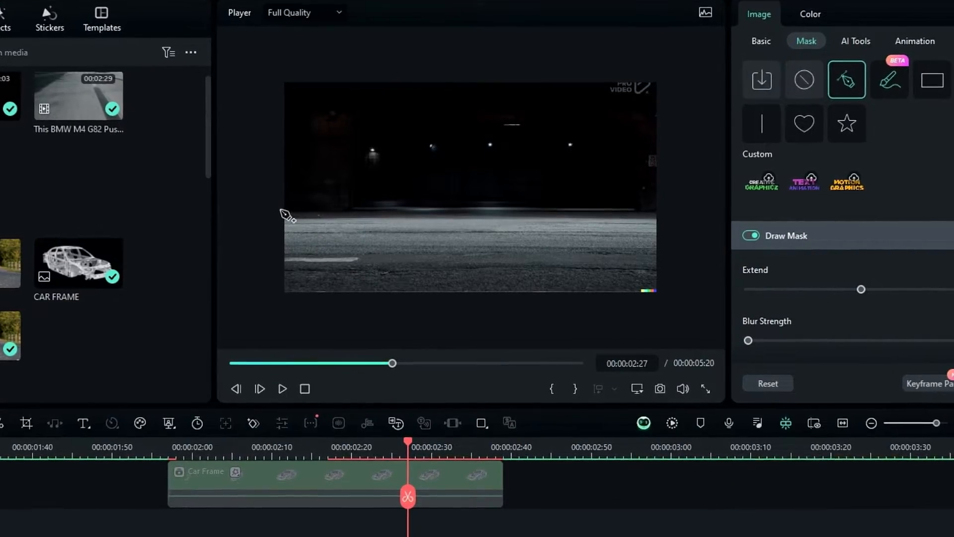
pyautogui.click(661, 212)
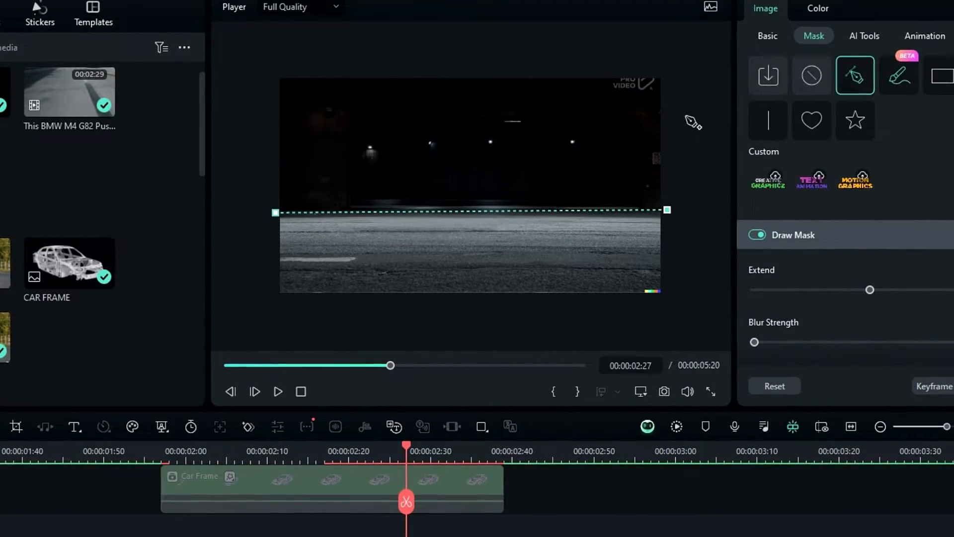
pyautogui.click(681, 64)
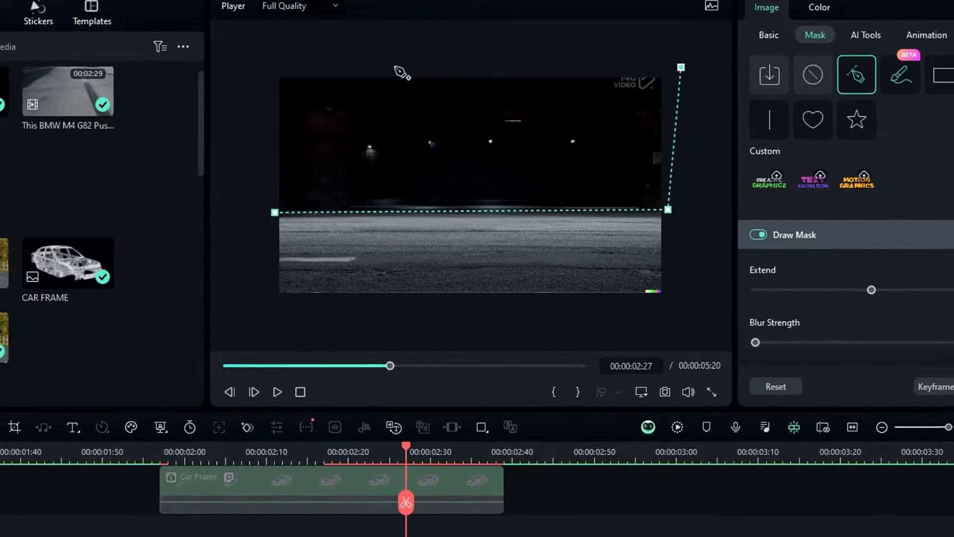
pyautogui.click(263, 67)
pyautogui.click(275, 213)
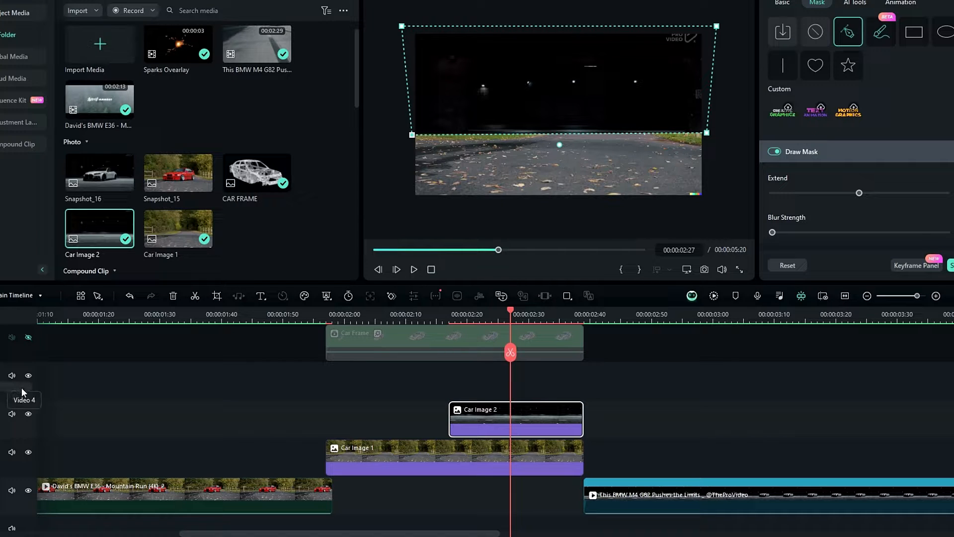
# Duplicate the masked Car Image 2 clip onto the track above and invert the copy's mask to keep the road
pyautogui.hotkey('ctrl', 'd')
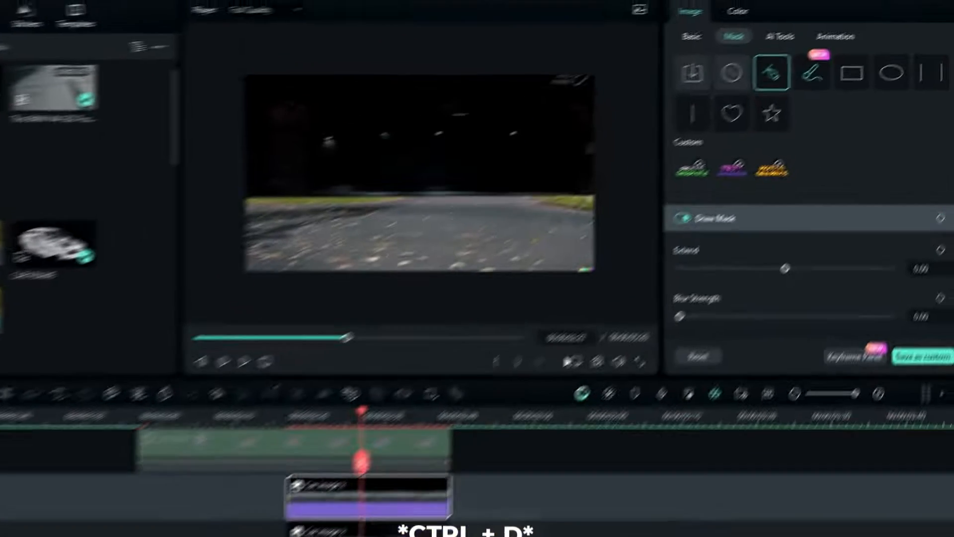
pyautogui.scroll(-3, 788, 273)
pyautogui.click(930, 319)
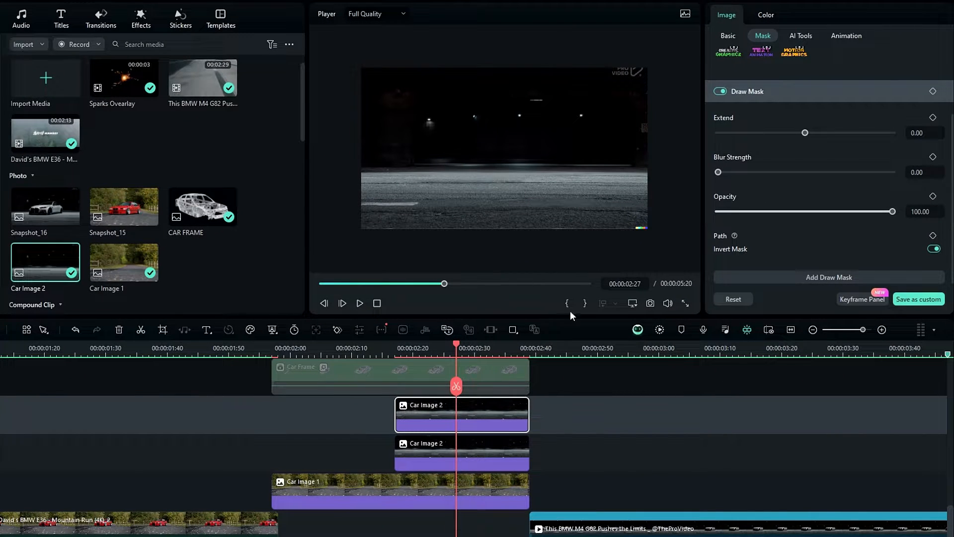
# Keyframe both Car Image 2 clips to slide in from 00:00:02:17 to 00:00:02:27, the background from X -2005 and the road from below
pyautogui.click(729, 36)
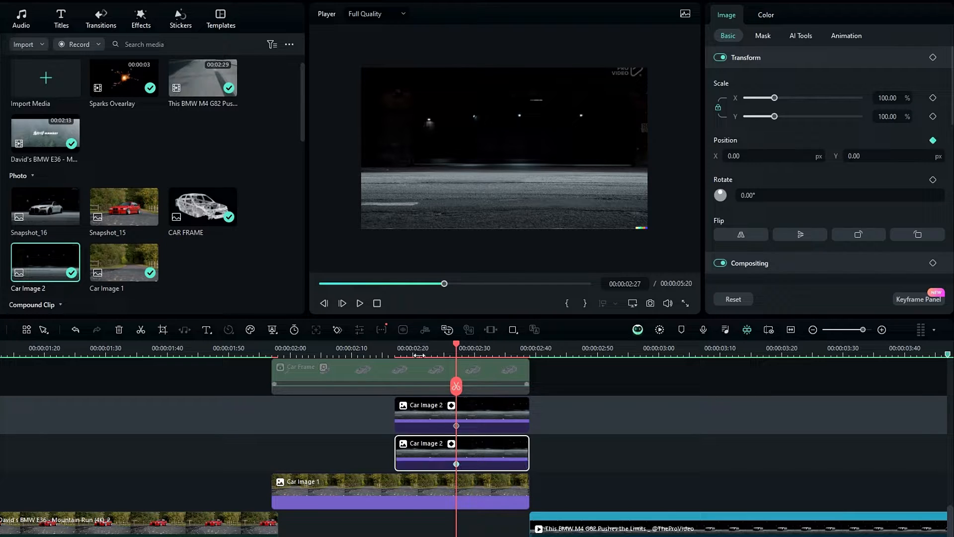
pyautogui.hotkey('ctrl', 'z')
pyautogui.click(500, 411)
pyautogui.moveTo(868, 156); pyautogui.dragTo(726, 156)
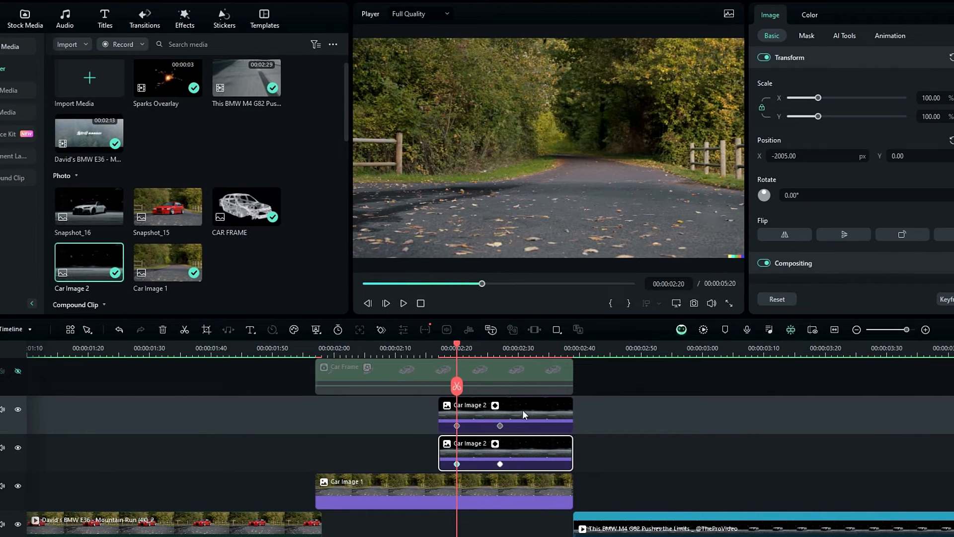
pyautogui.moveTo(457, 464); pyautogui.dragTo(433, 461)
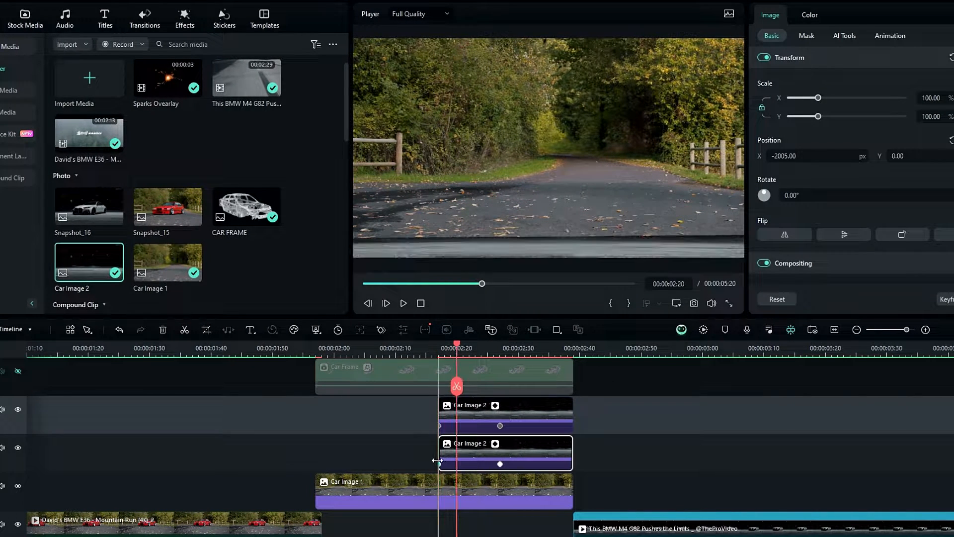
pyautogui.moveTo(440, 347); pyautogui.dragTo(469, 359)
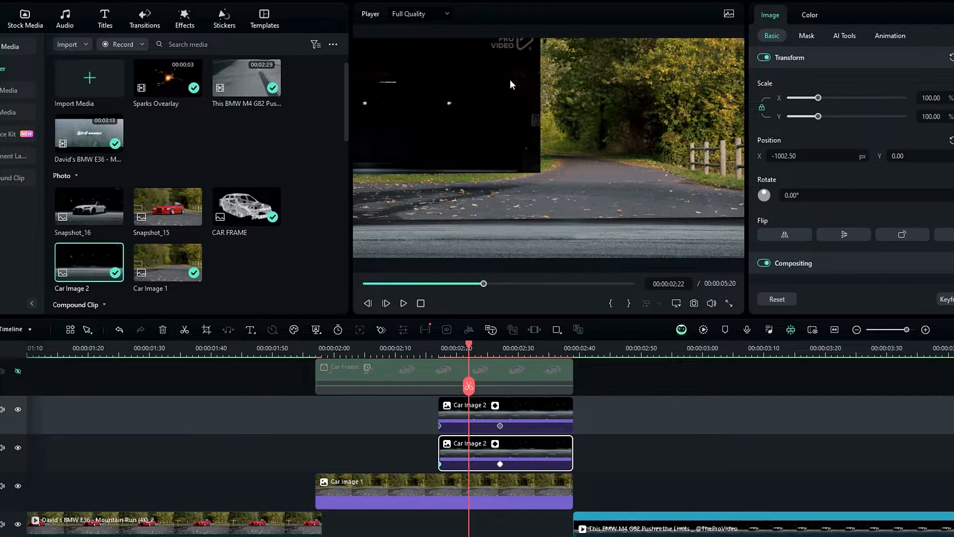
# Turn the road and background Car Image 2 clips into separate compound clips named BG 2 -1 and BG 2 -2
pyautogui.click(518, 414)
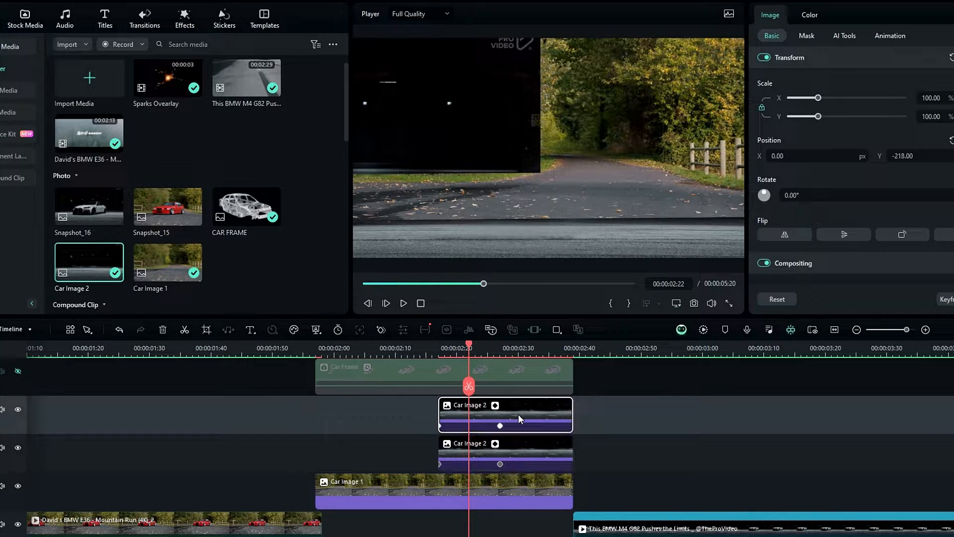
pyautogui.hotkey('alt', 'g')
pyautogui.write('BG 2 -1')
pyautogui.press('Return')
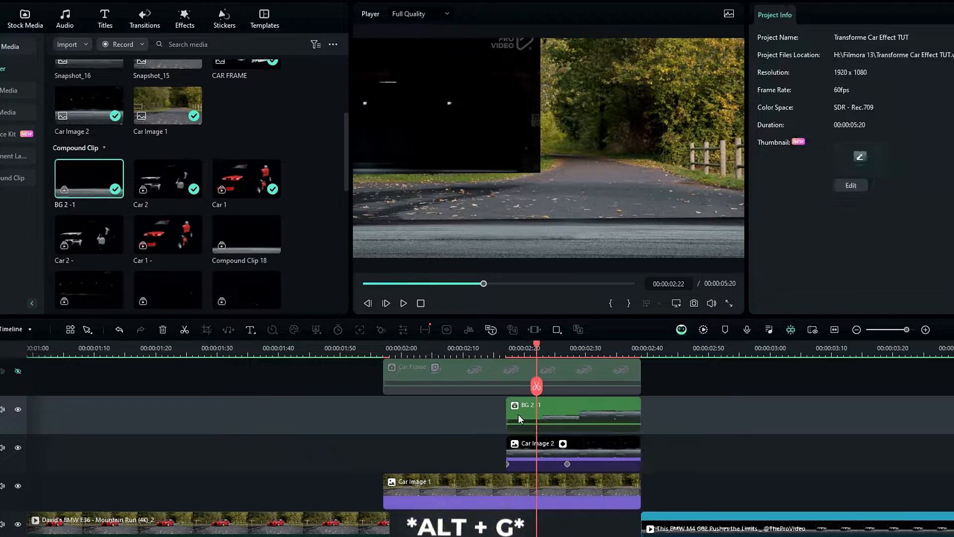
pyautogui.click(554, 440)
pyautogui.hotkey('alt', 'g')
pyautogui.write('BG 2')
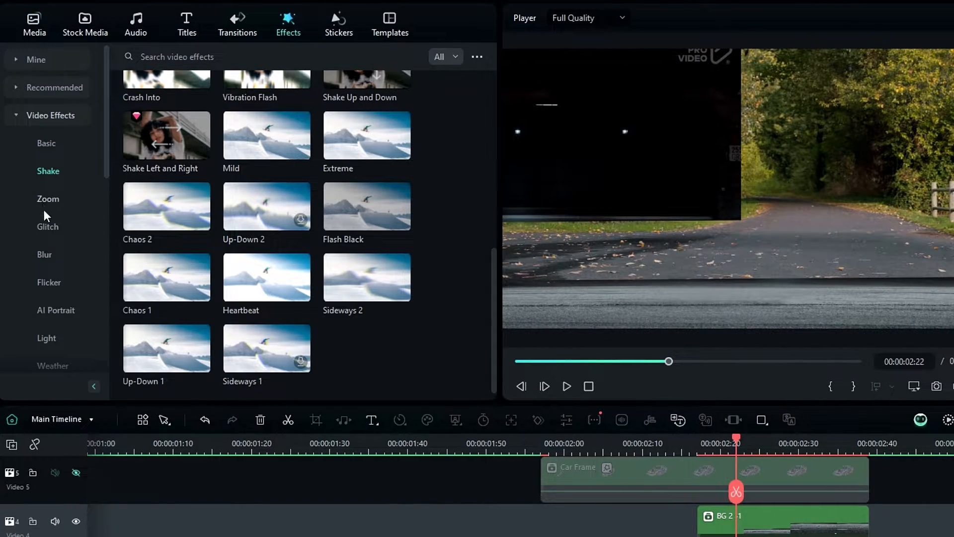
# Apply the Direction Blur effect to the BG 2 -1 clip and set its direction to 90°
pyautogui.click(60, 263)
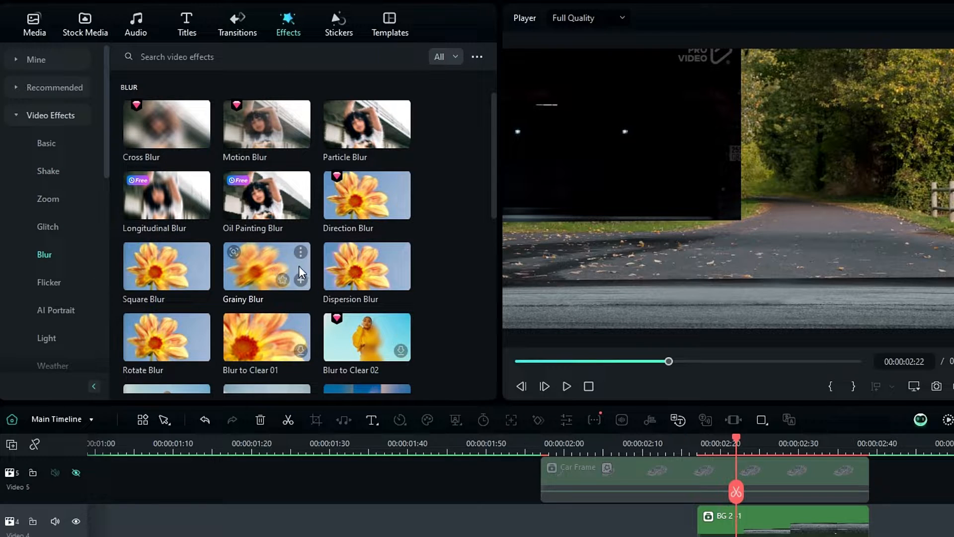
pyautogui.moveTo(363, 193); pyautogui.dragTo(746, 500)
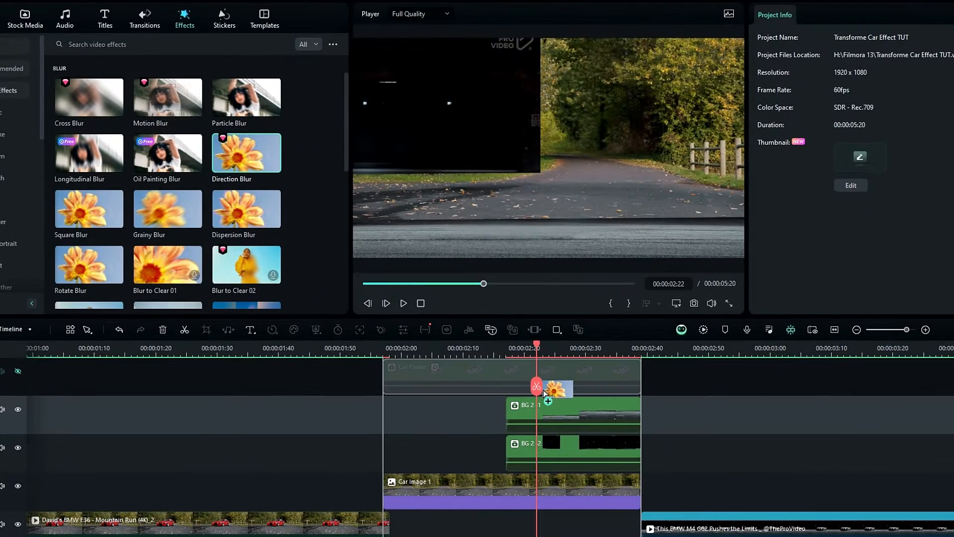
pyautogui.moveTo(543, 393); pyautogui.dragTo(539, 407)
pyautogui.hscroll(3, 530, 434)
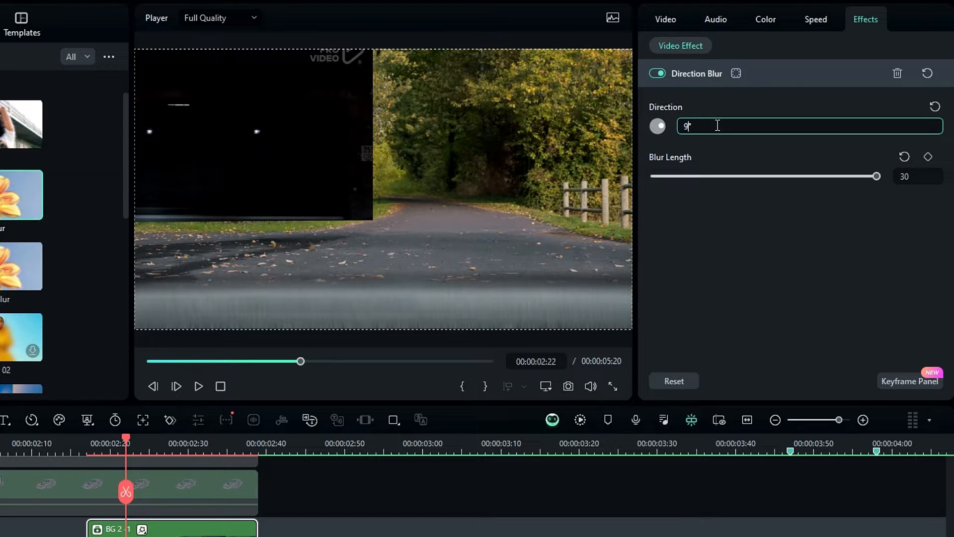
# Keyframe the Direction Blur's Blur Length on BG 2 -1 from 30 at the clip's start to 0 at 00:00:02:28
pyautogui.click(928, 157)
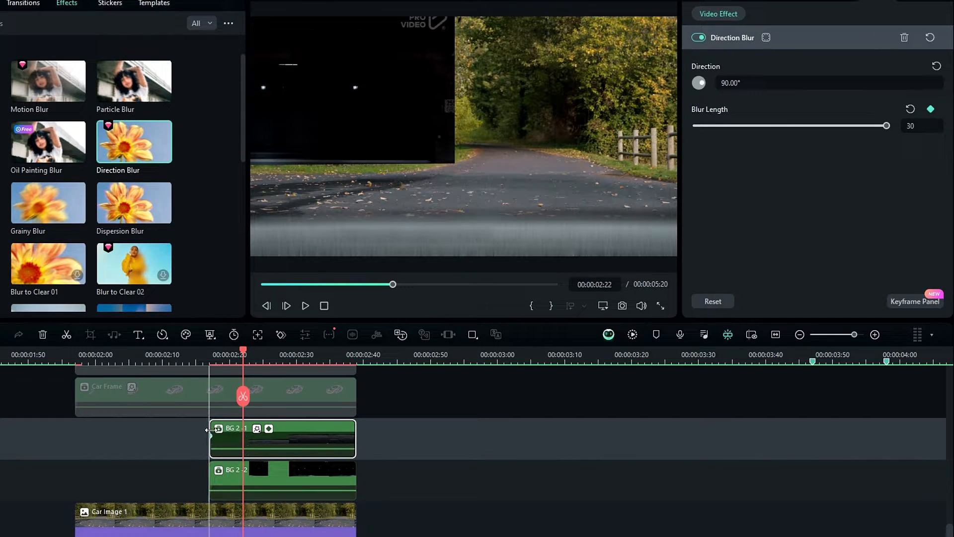
pyautogui.click(211, 357)
pyautogui.moveTo(224, 357); pyautogui.dragTo(285, 373)
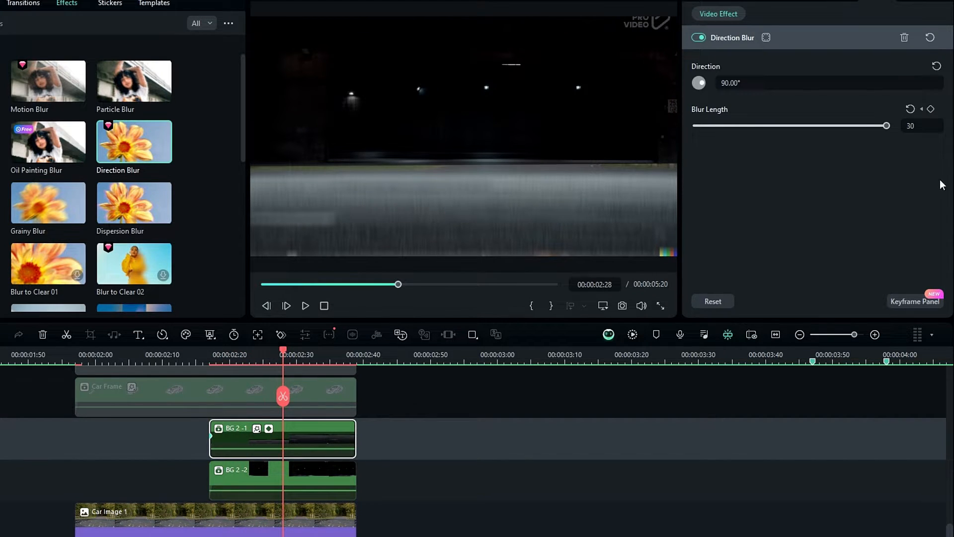
pyautogui.moveTo(888, 125); pyautogui.dragTo(702, 114)
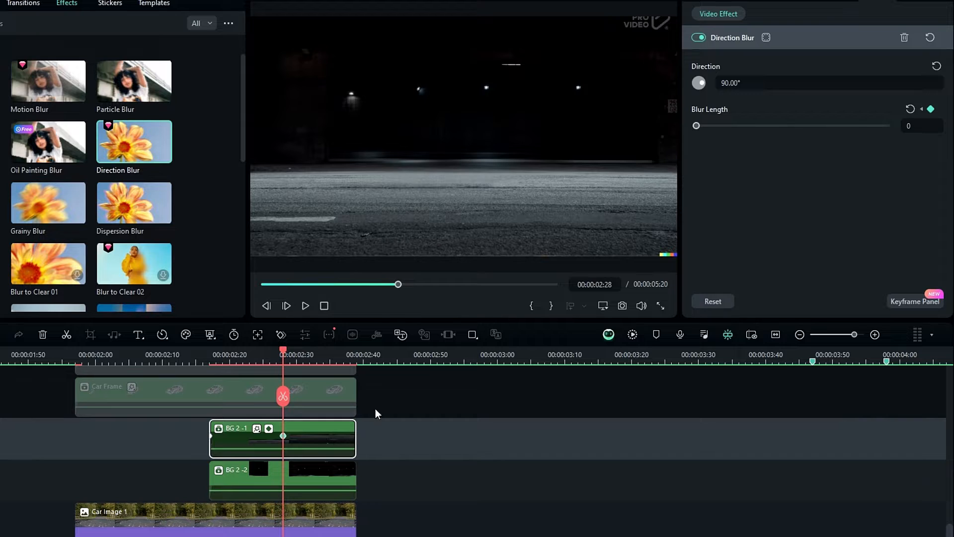
# Apply Direction Blur at 0° to BG 2 -2 and keyframe its Blur Length from 30 at the clip's start to 0 at 00:00:02:28
pyautogui.click(282, 474)
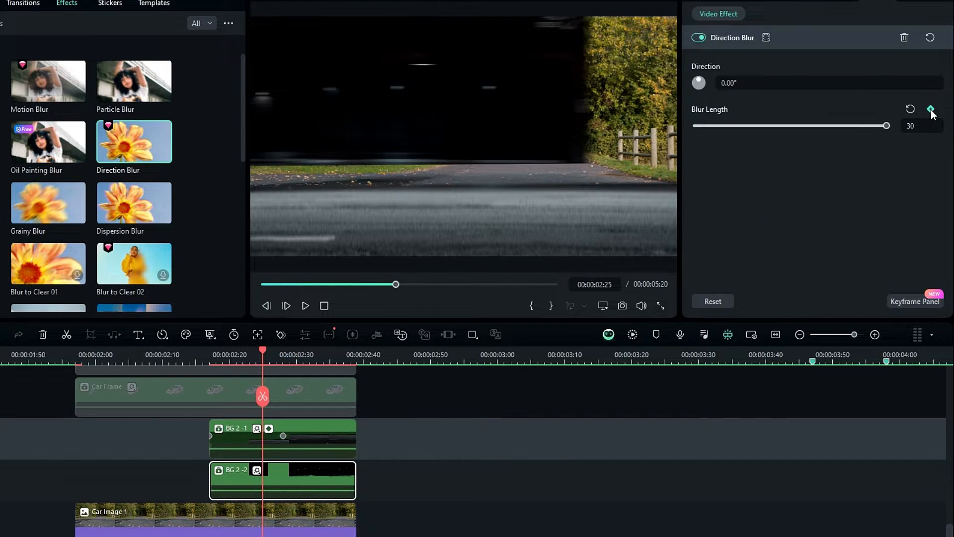
pyautogui.click(931, 110)
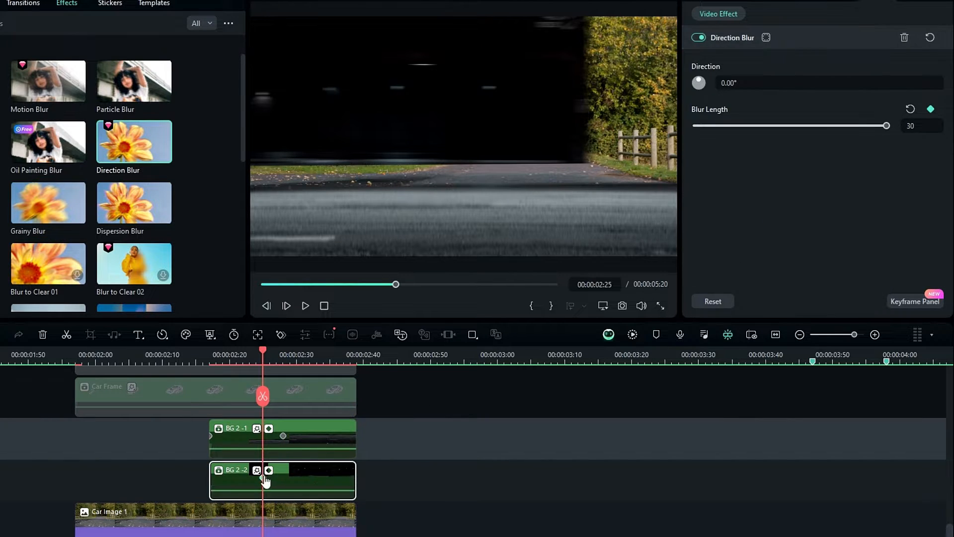
pyautogui.moveTo(264, 478); pyautogui.dragTo(211, 478)
pyautogui.click(283, 358)
pyautogui.moveTo(887, 126); pyautogui.dragTo(696, 128)
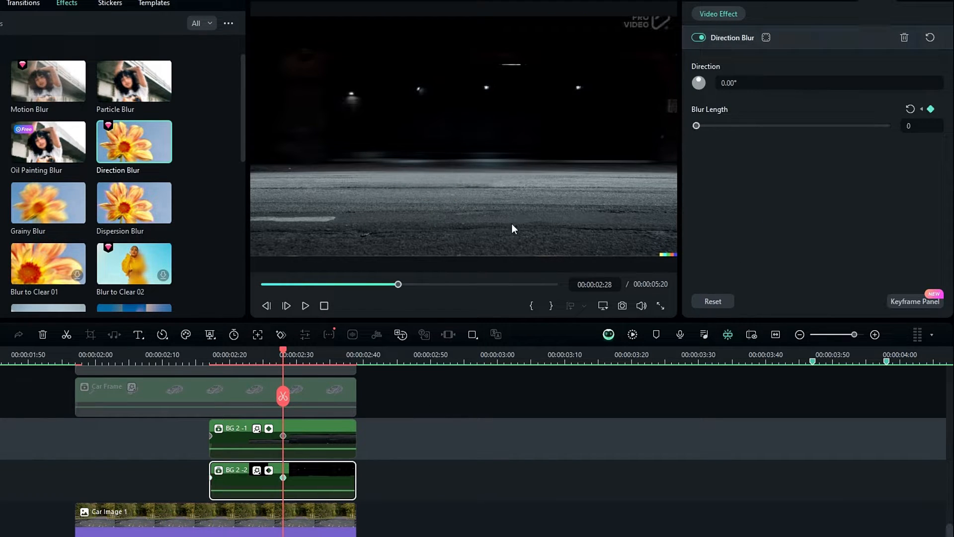
pyautogui.click(234, 353)
pyautogui.moveTo(234, 353)
pyautogui.mouseDown()
pyautogui.moveTo(287, 360)
pyautogui.moveTo(216, 353)
pyautogui.mouseUp()
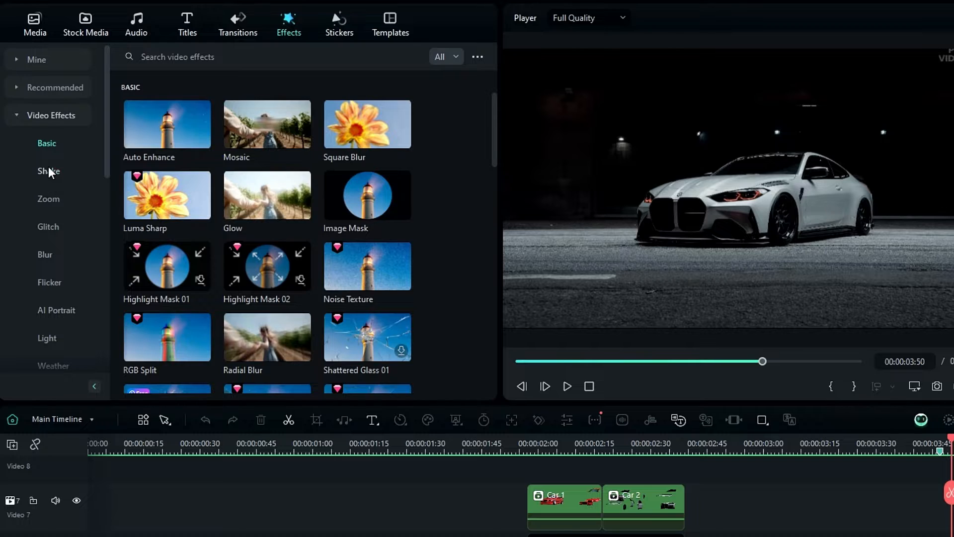
# Add the Extreme shake effect on an empty track above the Car 2 clip, starting at about 00:00:02:35
pyautogui.click(49, 169)
pyautogui.scroll(-3, 364, 338)
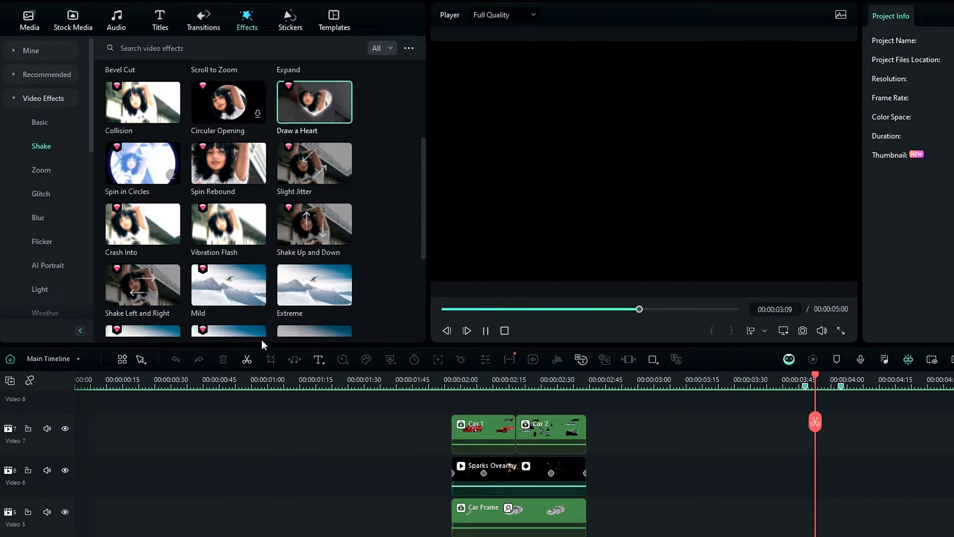
pyautogui.moveTo(310, 288); pyautogui.dragTo(566, 419)
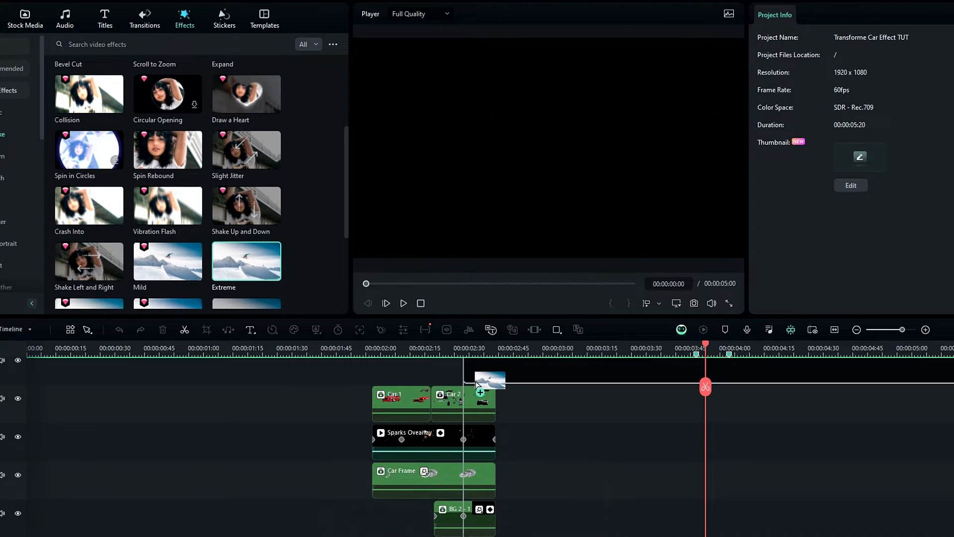
pyautogui.moveTo(484, 386); pyautogui.dragTo(483, 383)
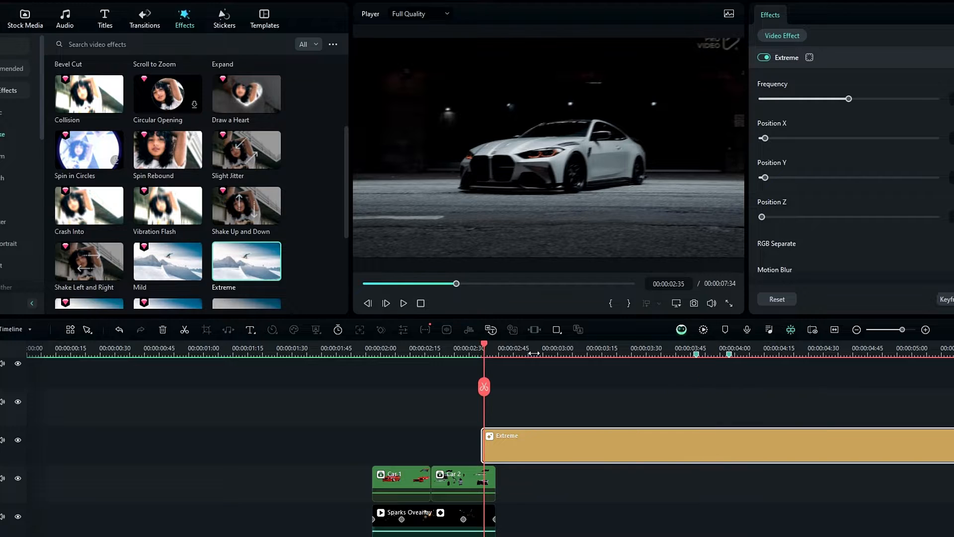
# Trim the Extreme effect to end at 00:00:02:55 and shift it earlier over the last part of Car 2
pyautogui.moveTo(534, 353); pyautogui.dragTo(564, 354)
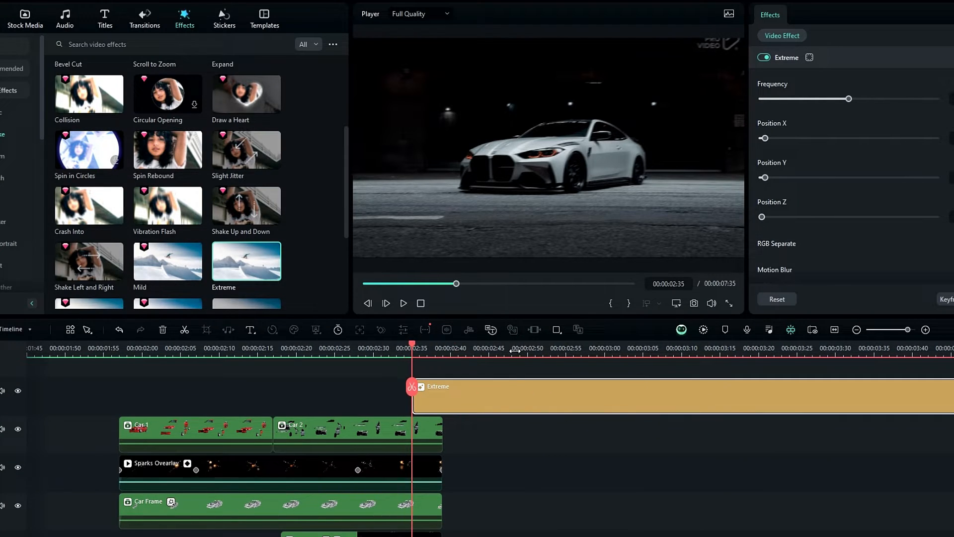
pyautogui.moveTo(517, 352); pyautogui.dragTo(564, 361)
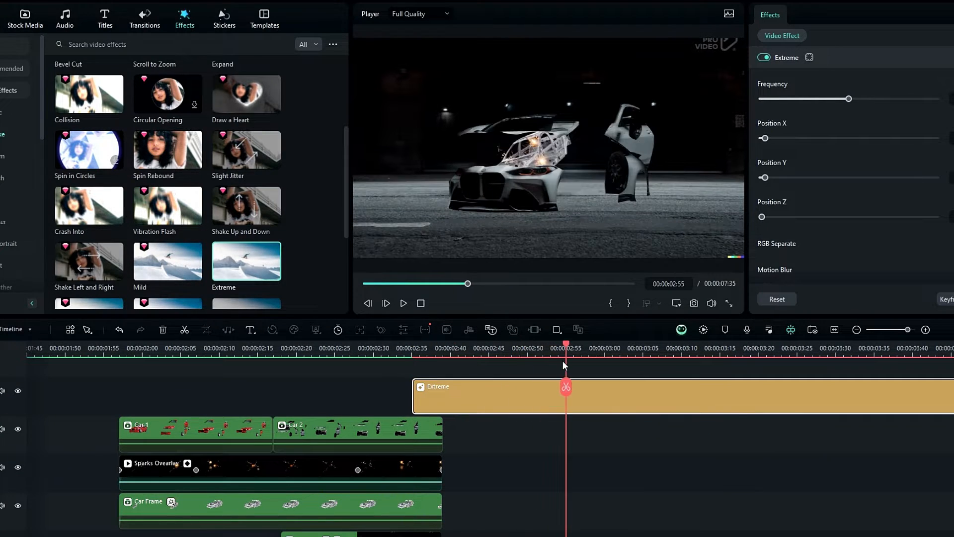
pyautogui.press('Delete')
pyautogui.click(496, 398)
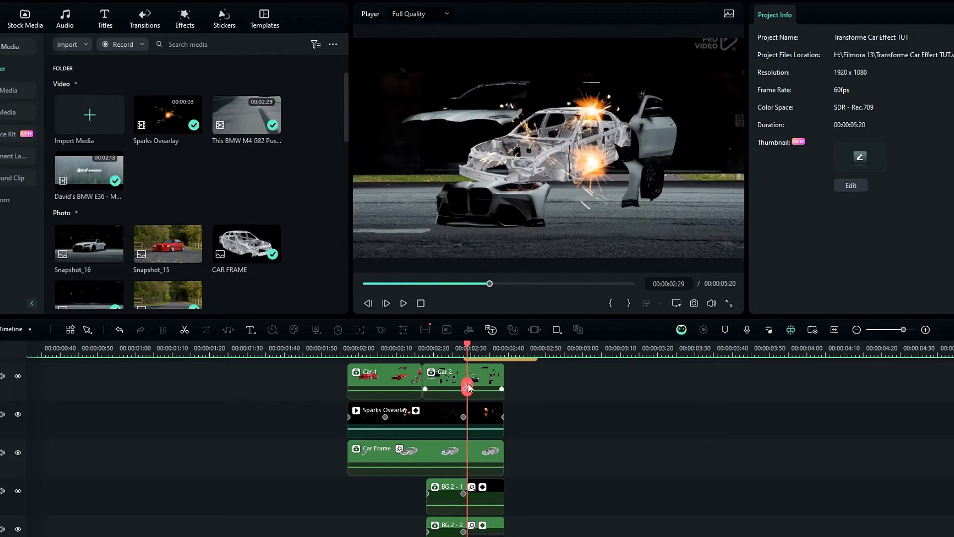
pyautogui.scroll(-5, 630, 399)
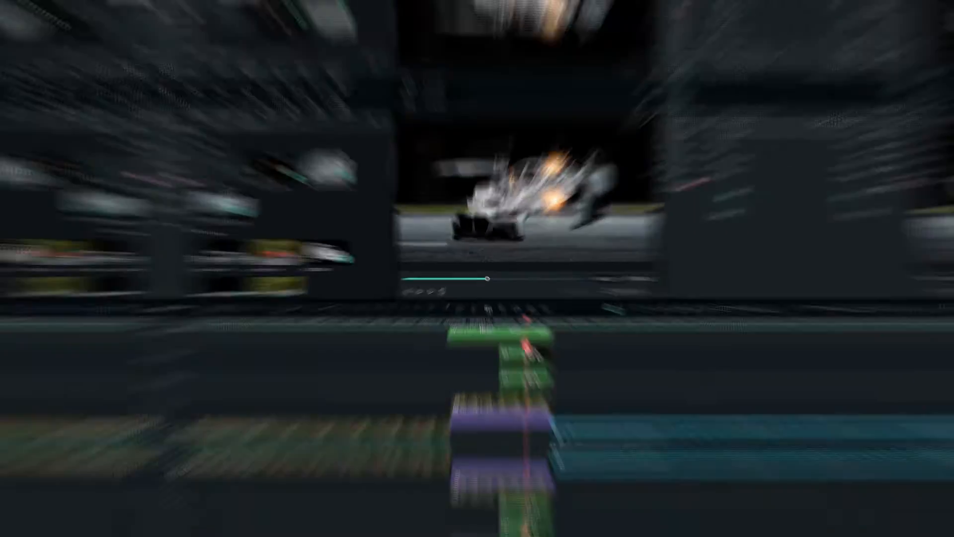